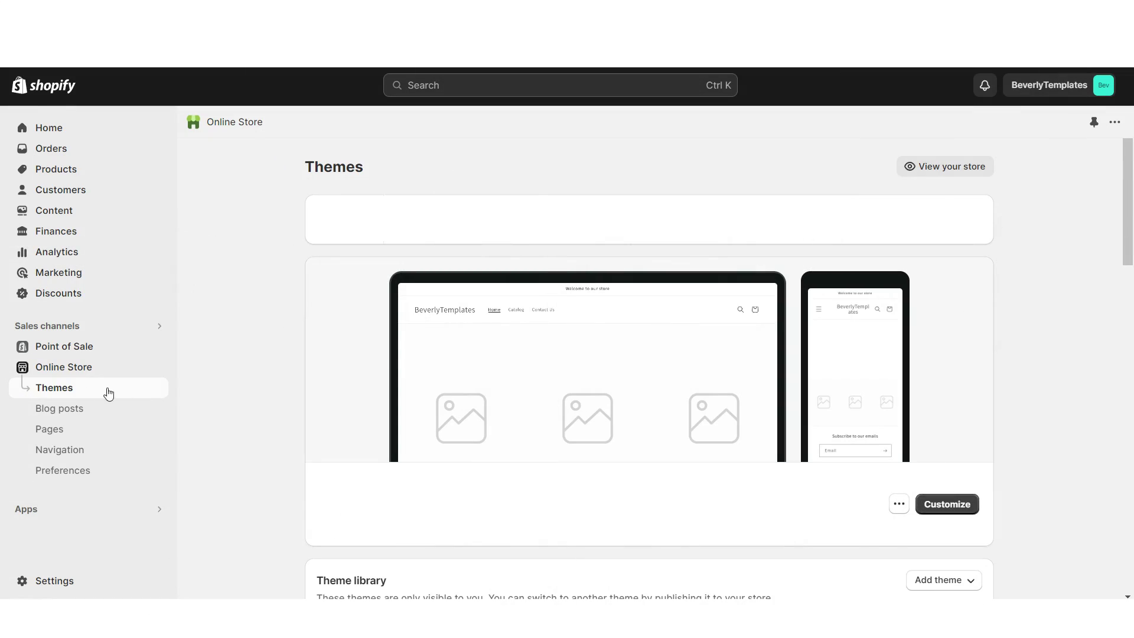
# Step: Scroll to Popular free themes and add Dawn 12.0.0 to the Theme library
pyautogui.moveTo(1128, 197); pyautogui.dragTo(1130, 463)
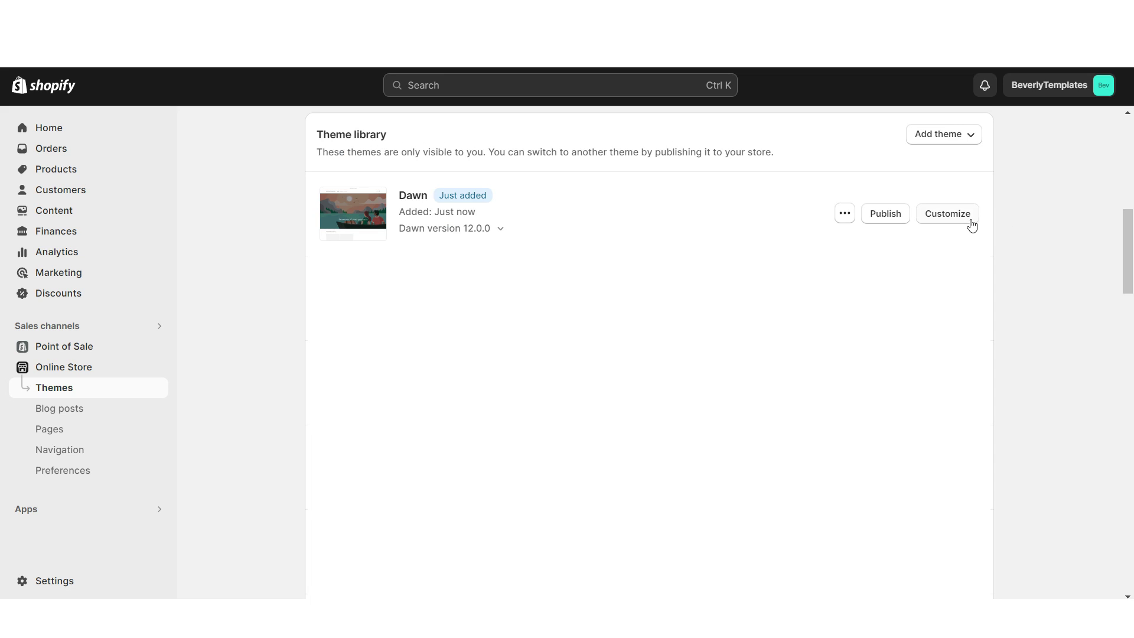
# Step: Open Dawn in the theme editor and check the store at full desktop and mobile widths
pyautogui.click(971, 216)
pyautogui.click(950, 87)
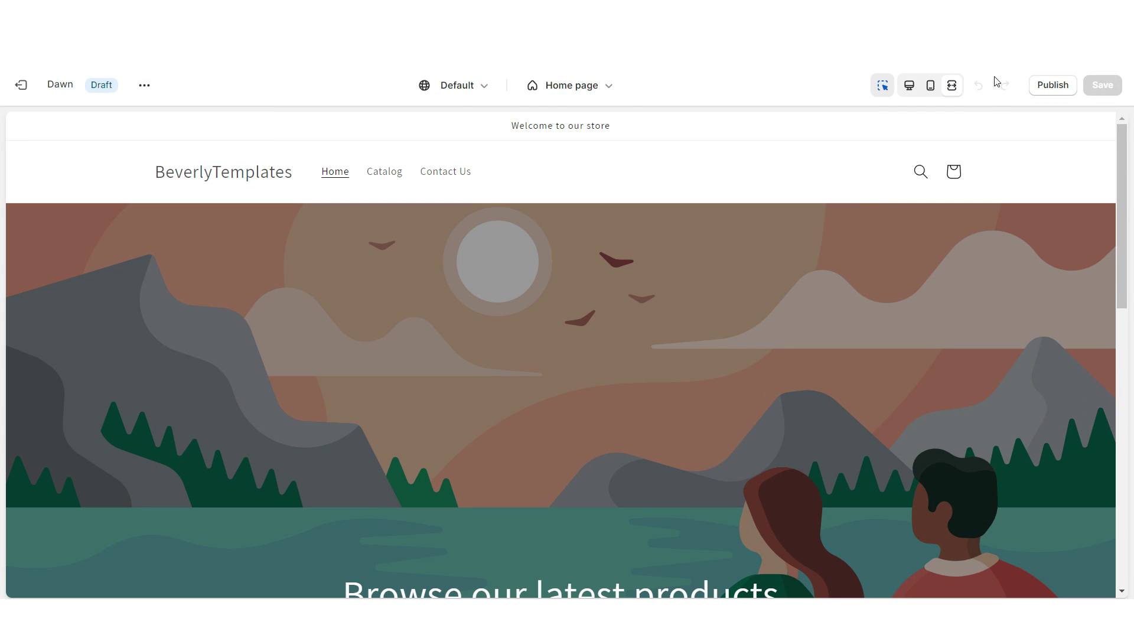
pyautogui.scroll(-8, 1110, 302)
pyautogui.scroll(5, 1039, 456)
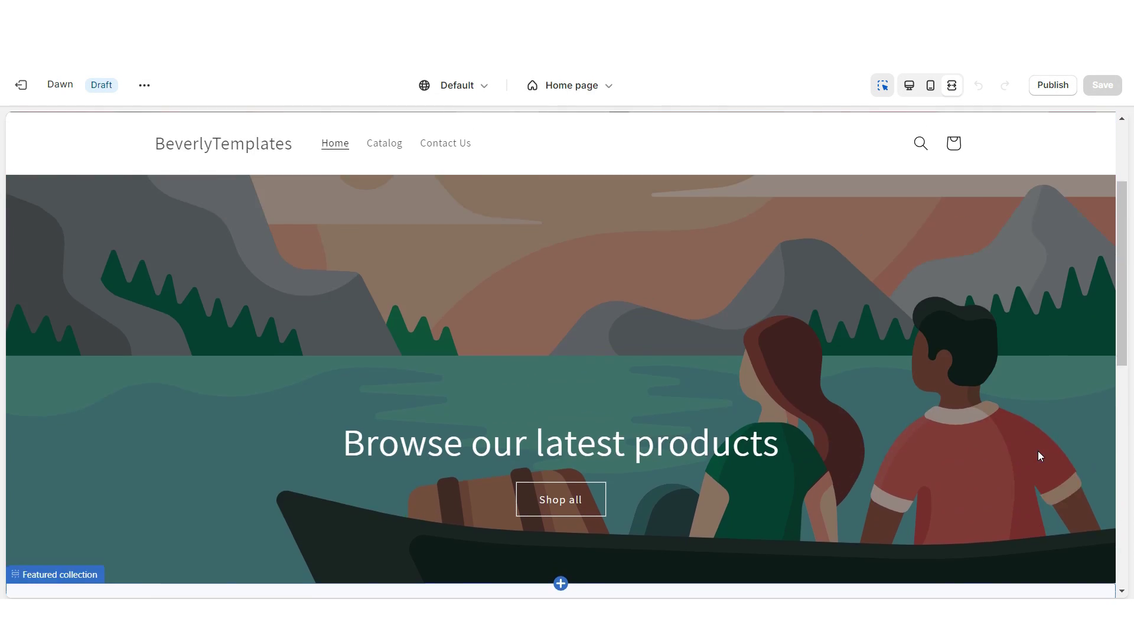
pyautogui.click(931, 87)
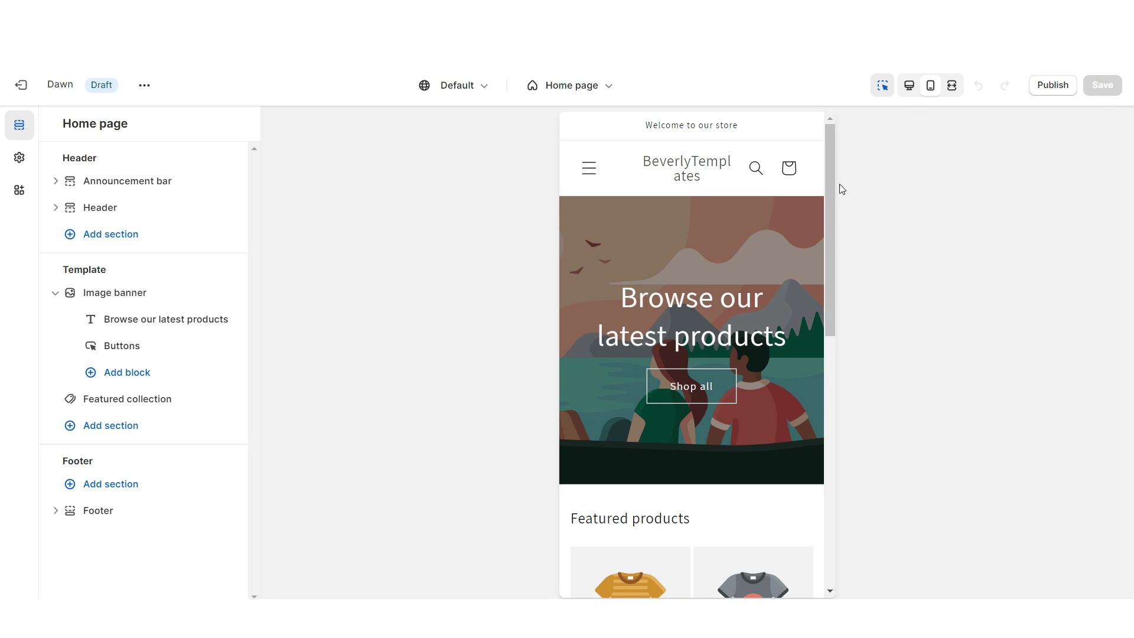
pyautogui.scroll(-5, 831, 198)
pyautogui.scroll(5, 831, 197)
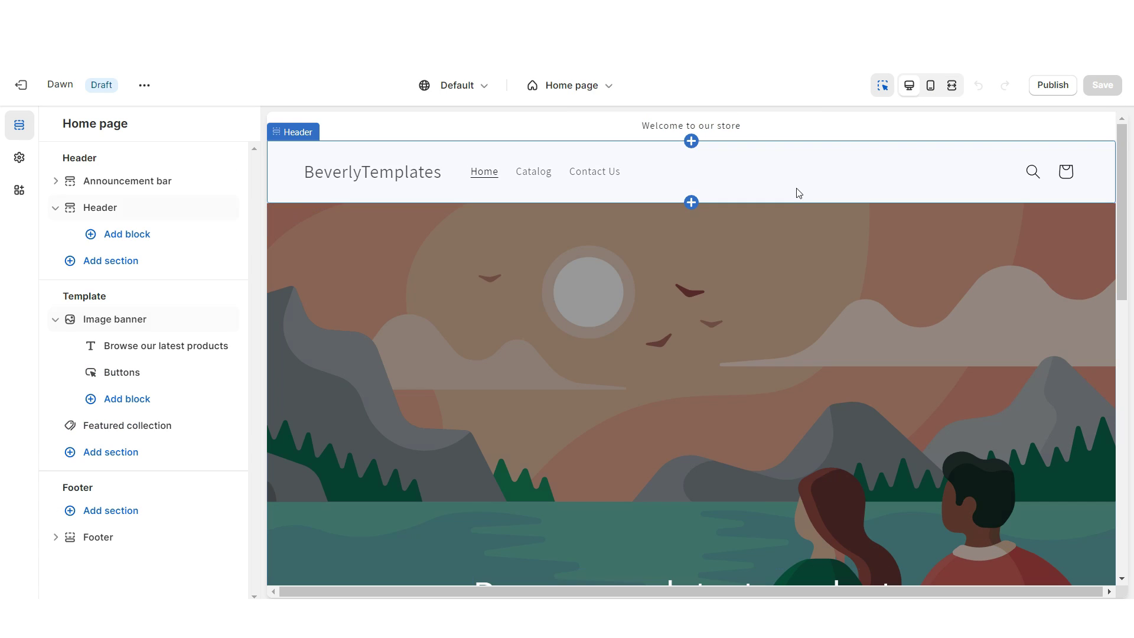
# Step: Set the header's desktop logo position to Top center and save
pyautogui.click(817, 173)
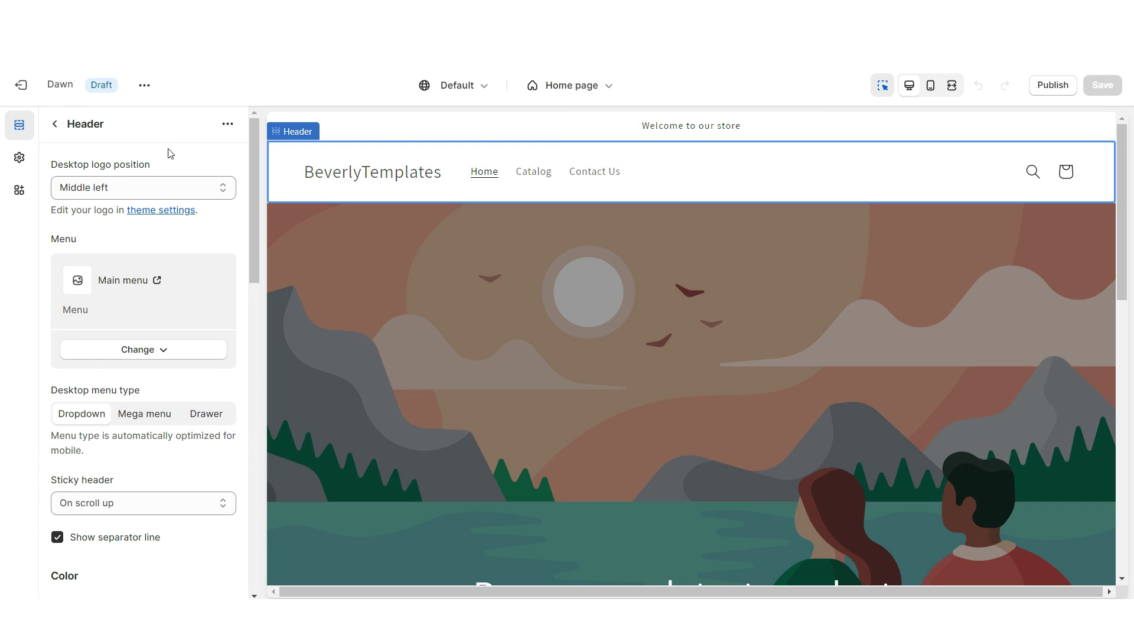
pyautogui.click(114, 189)
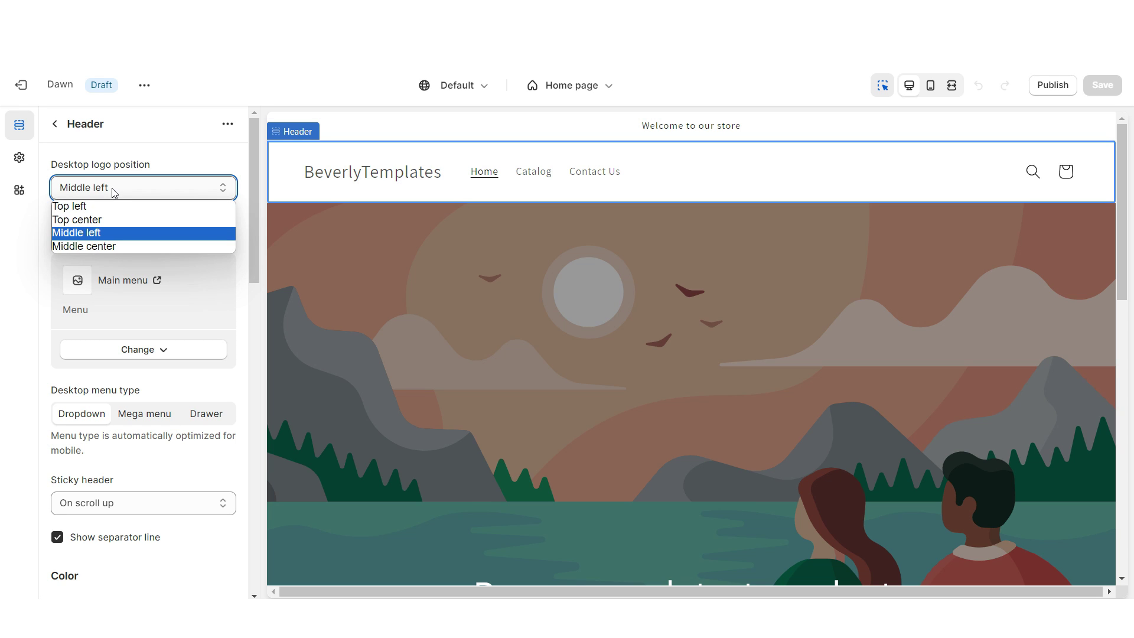
pyautogui.click(115, 220)
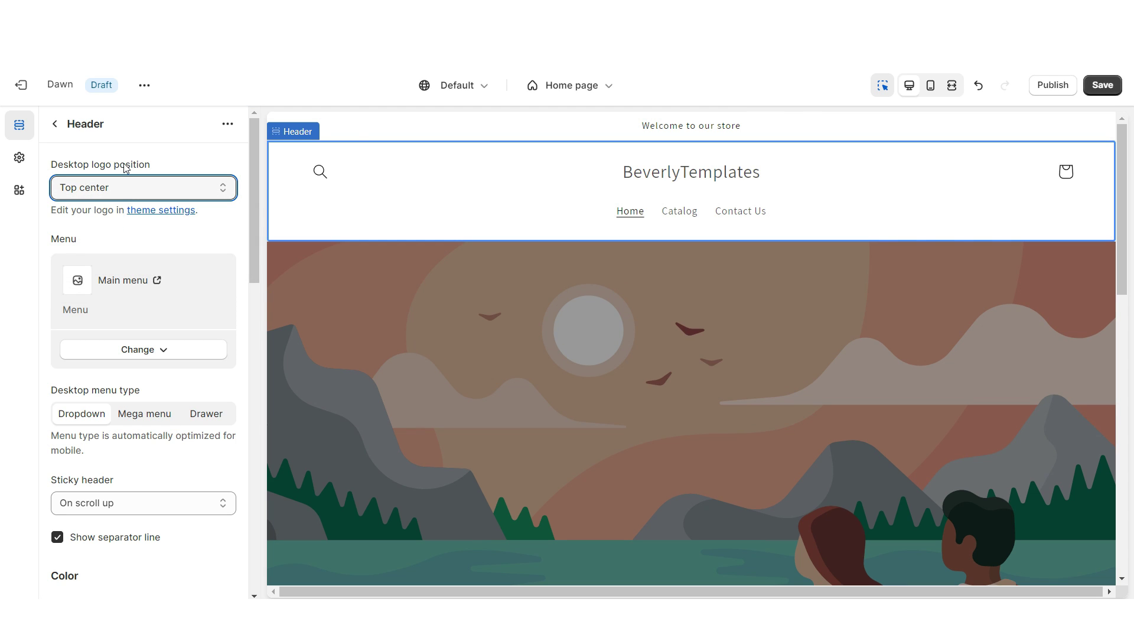
pyautogui.hotkey('ctrl', 's')
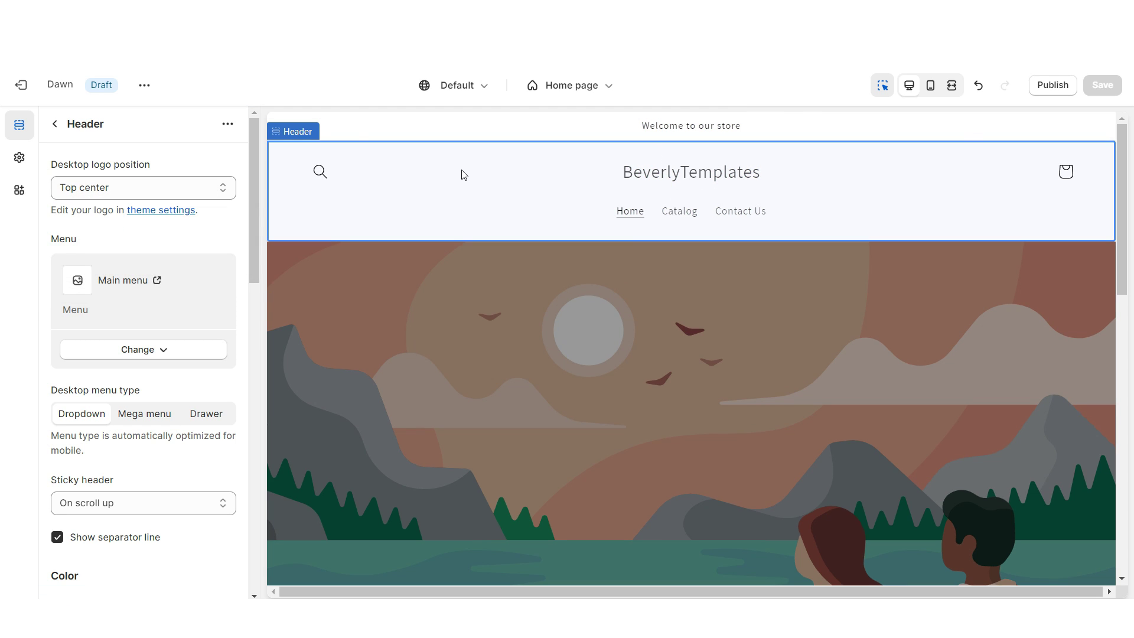
pyautogui.click(471, 135)
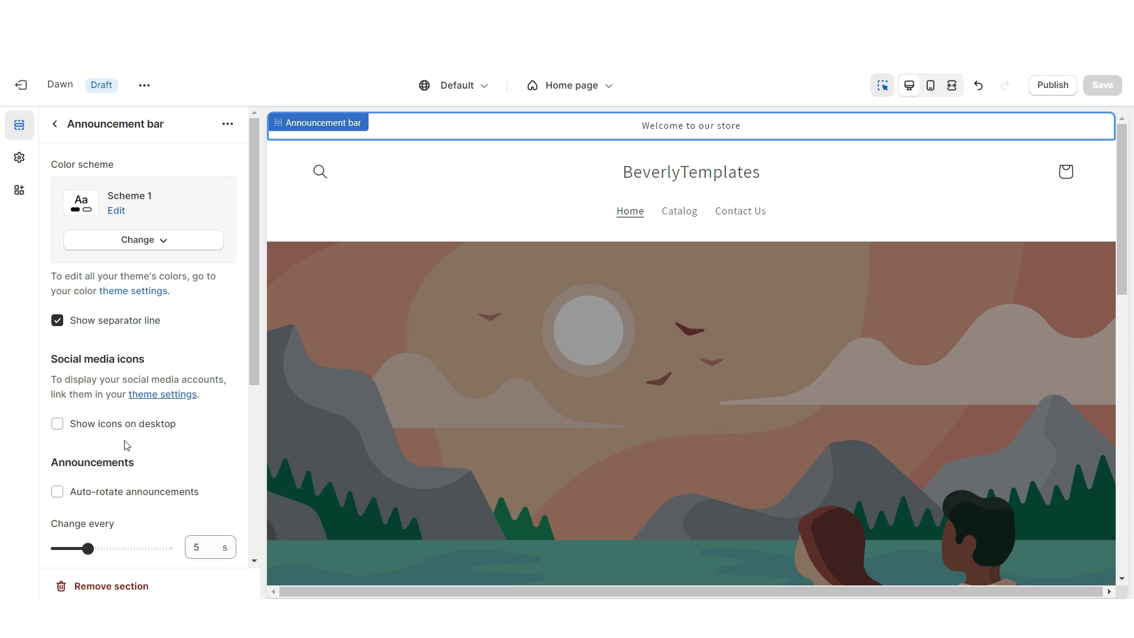
# Step: Show social icons in the announcement bar and give each social account a placeholder link
pyautogui.click(57, 424)
pyautogui.hotkey('ctrl', 's')
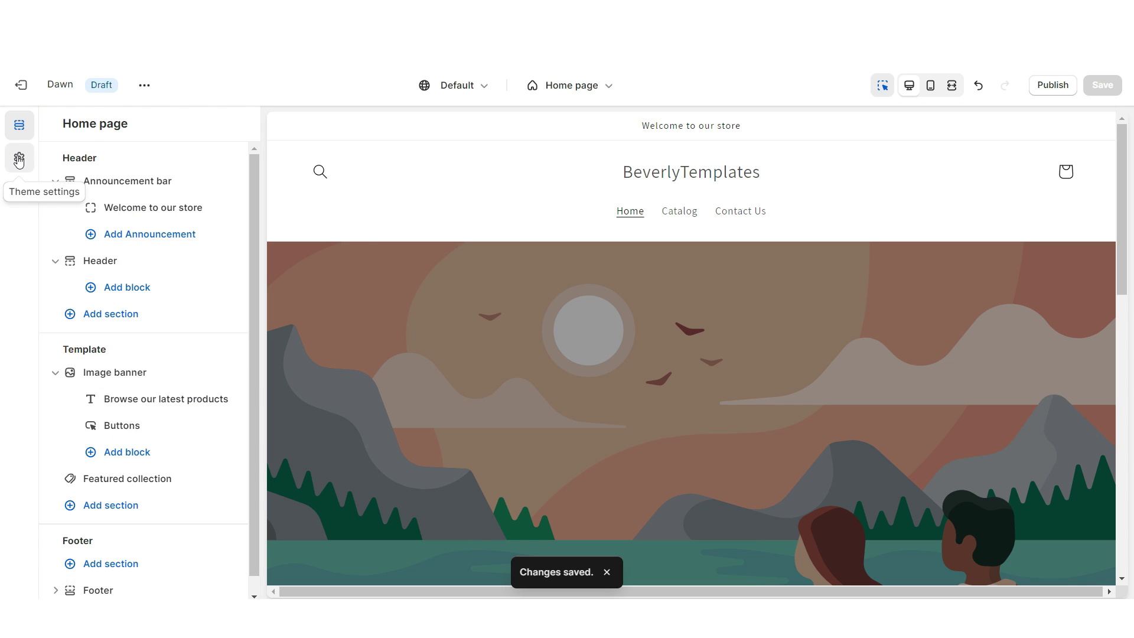
pyautogui.click(20, 158)
pyautogui.scroll(-5, 132, 376)
pyautogui.click(132, 371)
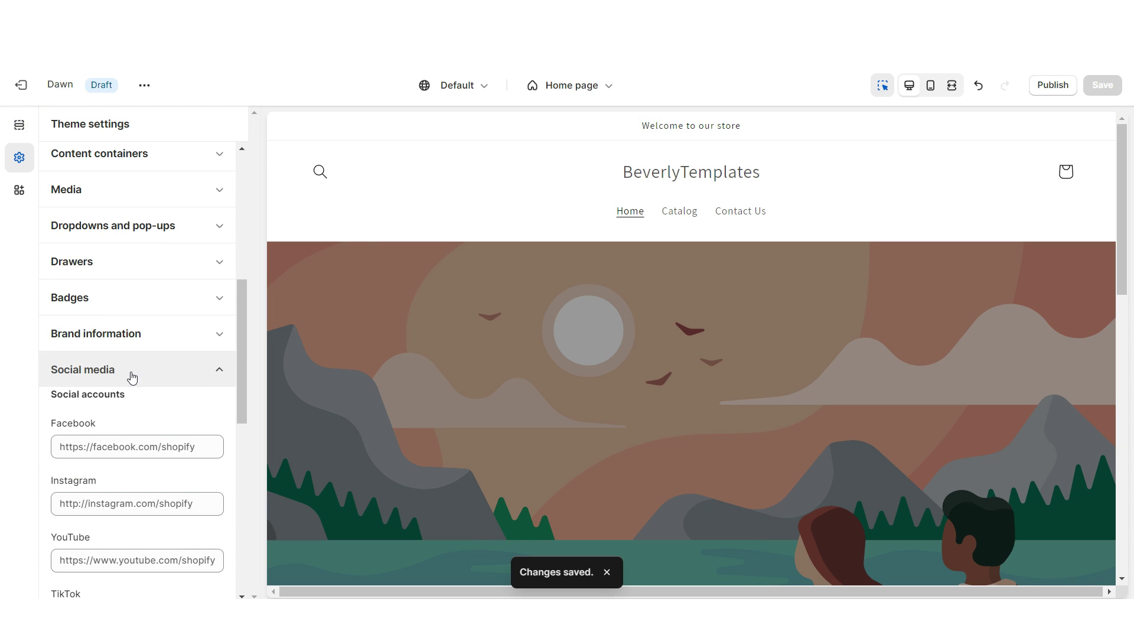
pyautogui.scroll(-3, 126, 373)
pyautogui.click(129, 227)
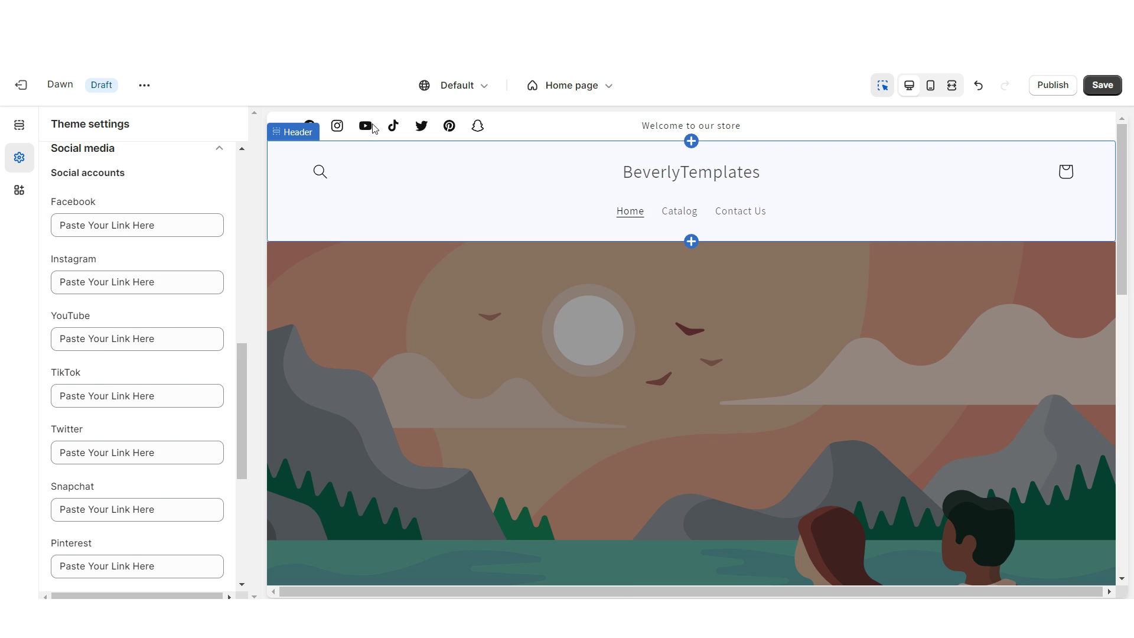
pyautogui.scroll(-15, 981, 469)
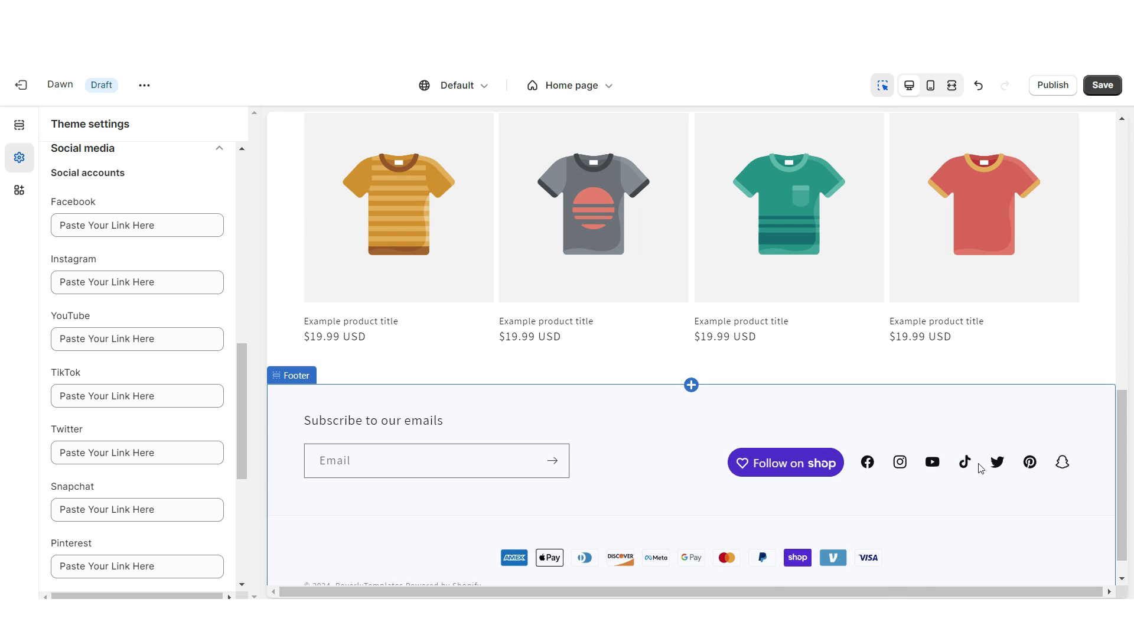
# Step: Delete the Welcome announcement and review the result in the full-width store preview
pyautogui.click(997, 465)
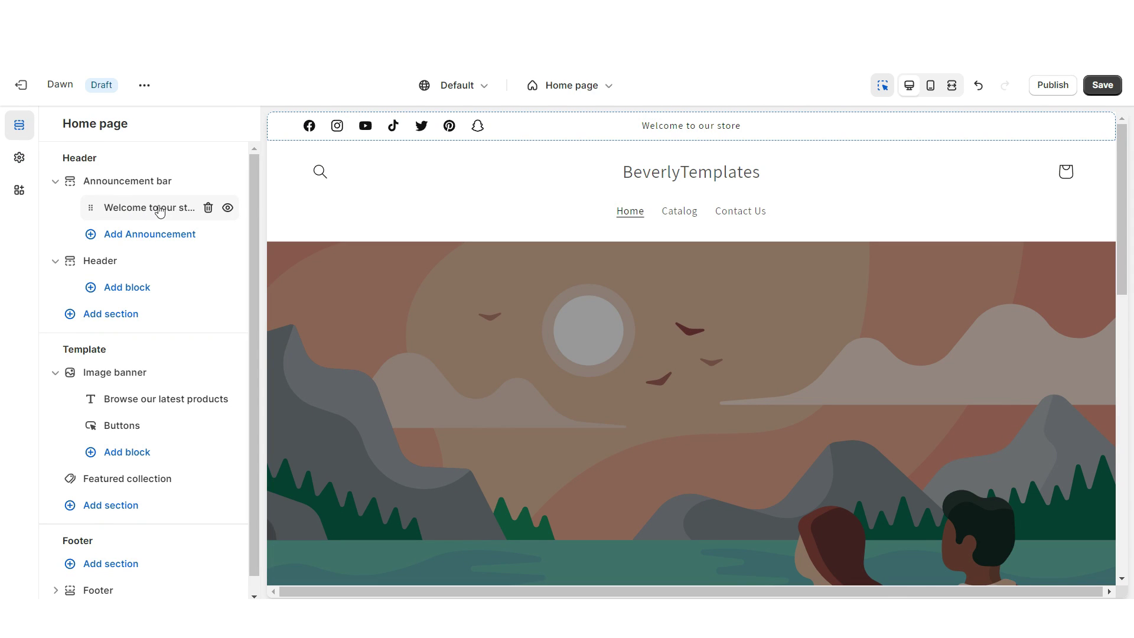
pyautogui.click(208, 209)
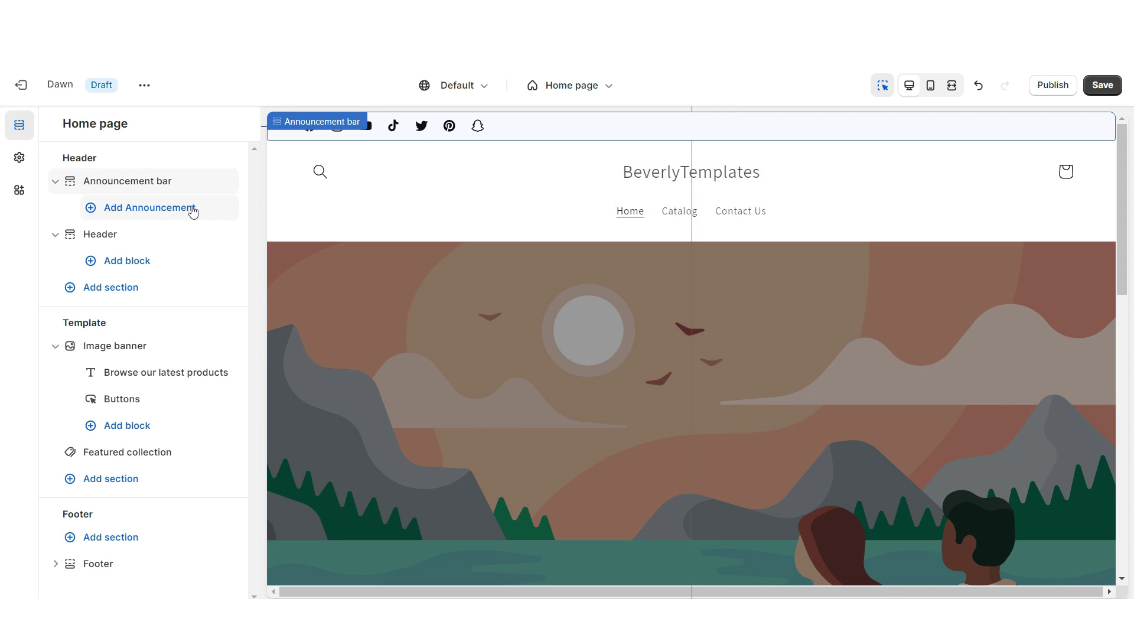
pyautogui.click(952, 85)
pyautogui.scroll(-6, 1126, 198)
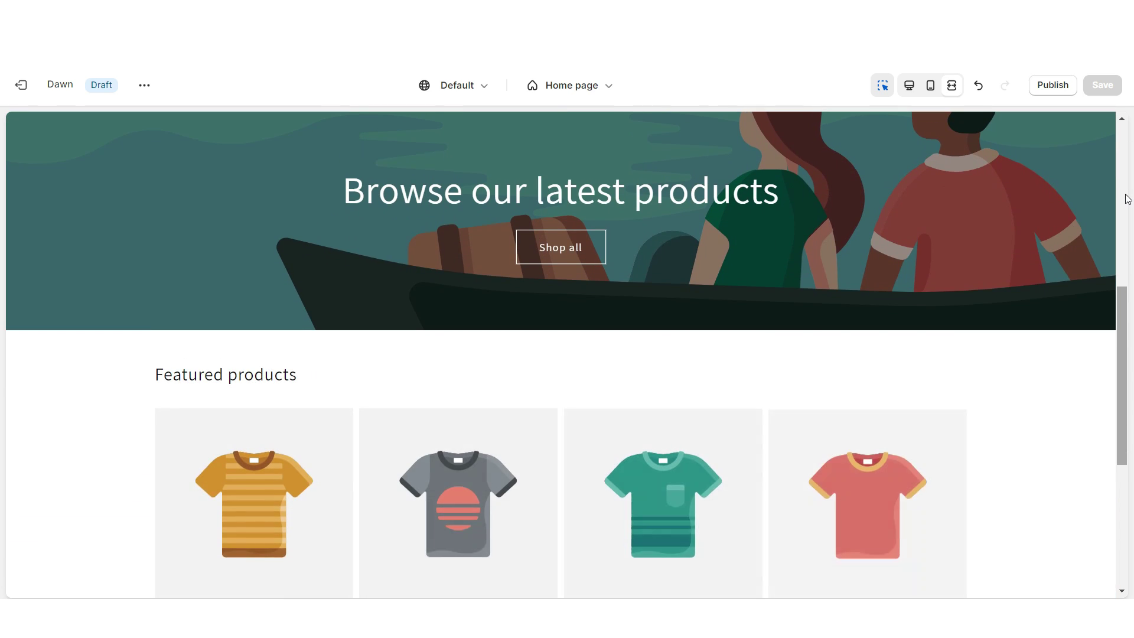
pyautogui.scroll(1, 1127, 198)
pyautogui.scroll(1, 1128, 199)
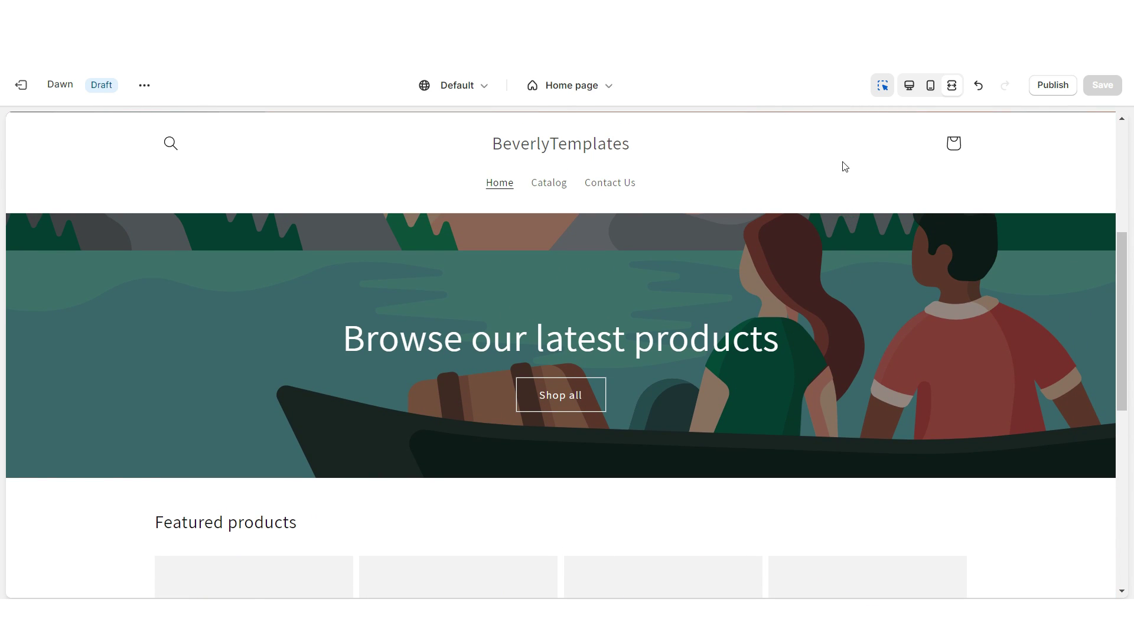
pyautogui.click(909, 85)
pyautogui.click(357, 188)
pyautogui.scroll(-4, 67, 281)
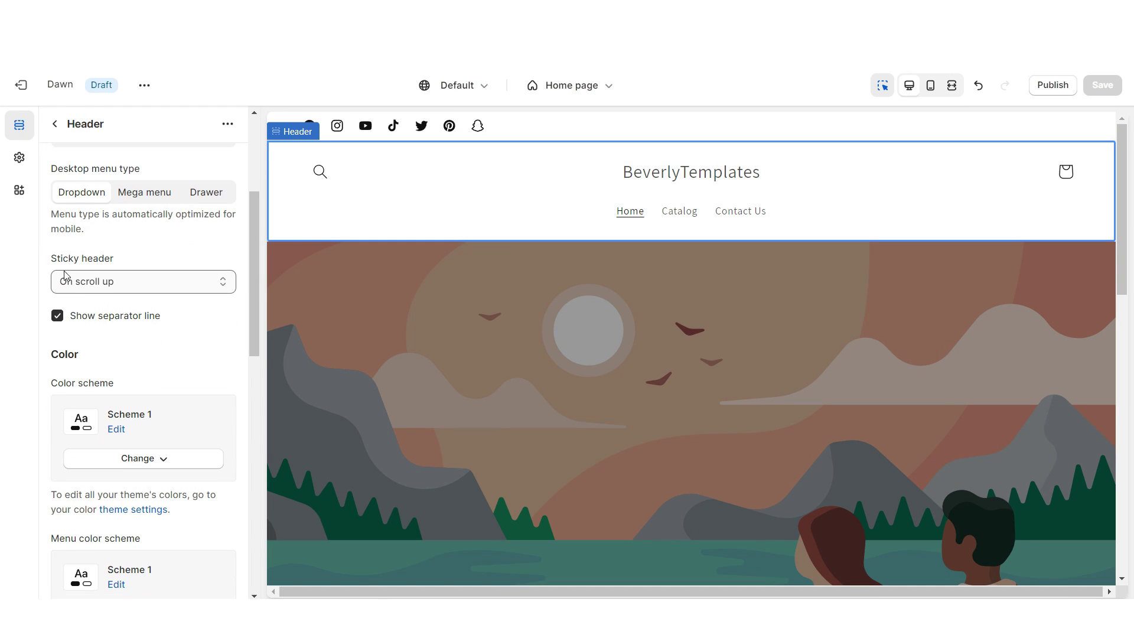
pyautogui.click(73, 287)
# Step: Set the sticky header to None and save
pyautogui.click(73, 296)
pyautogui.scroll(-5, 436, 347)
pyautogui.hotkey('ctrl', 's')
# Step: Give color Scheme 1 a pink #F2D9E1 background and Scheme 2 a white #FFFFFF background
pyautogui.click(18, 157)
pyautogui.click(76, 199)
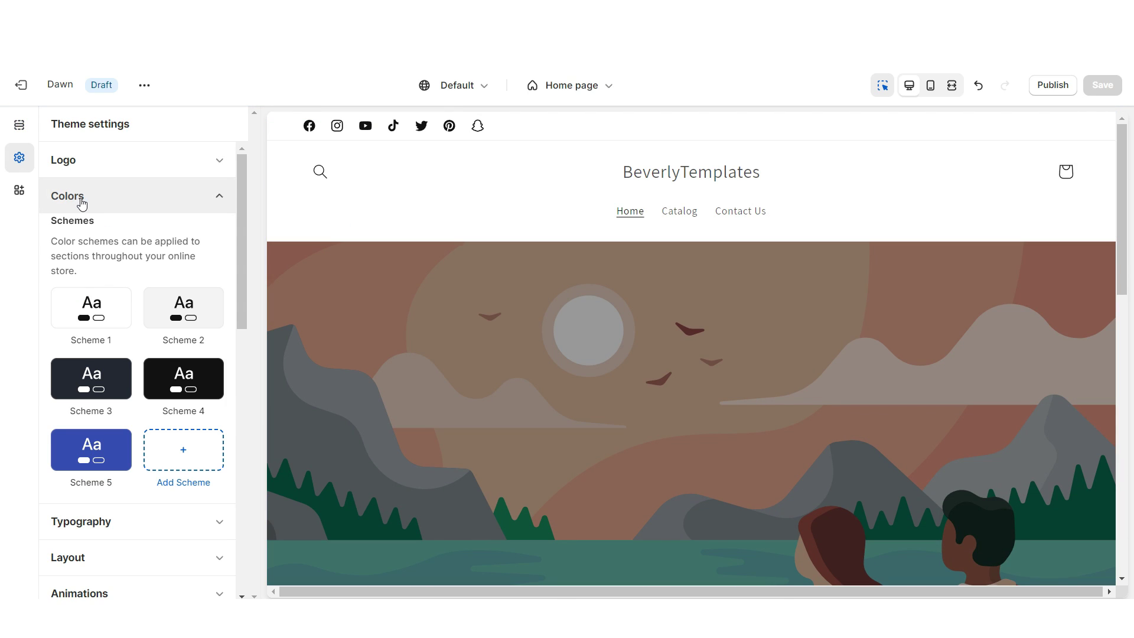
pyautogui.click(94, 320)
pyautogui.click(66, 274)
pyautogui.click(72, 304)
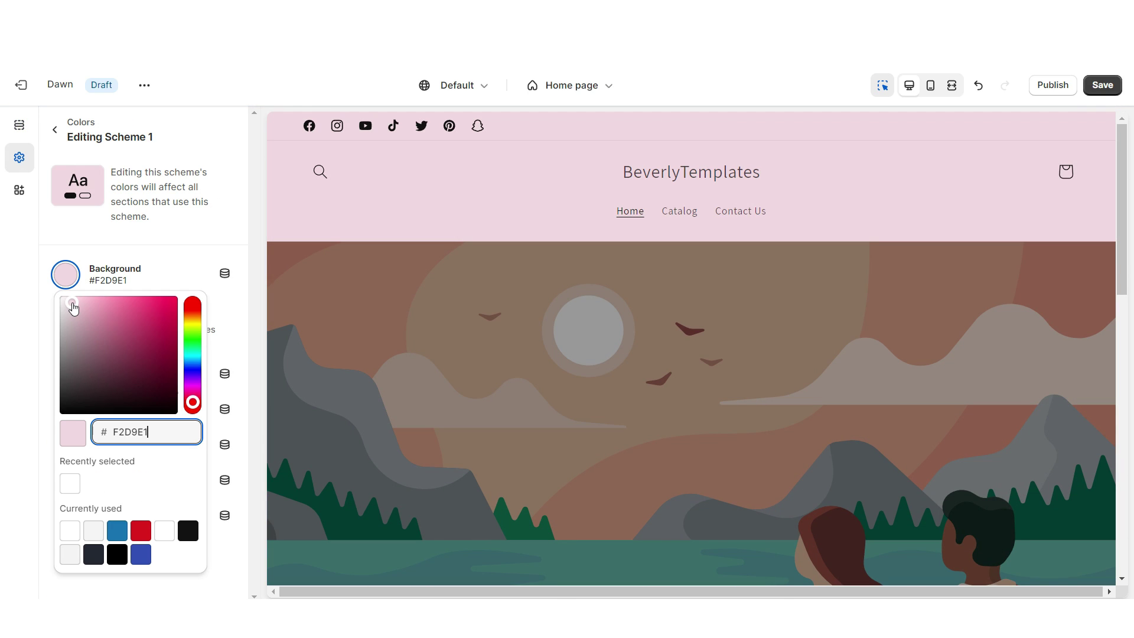
pyautogui.click(75, 304)
pyautogui.press('Escape')
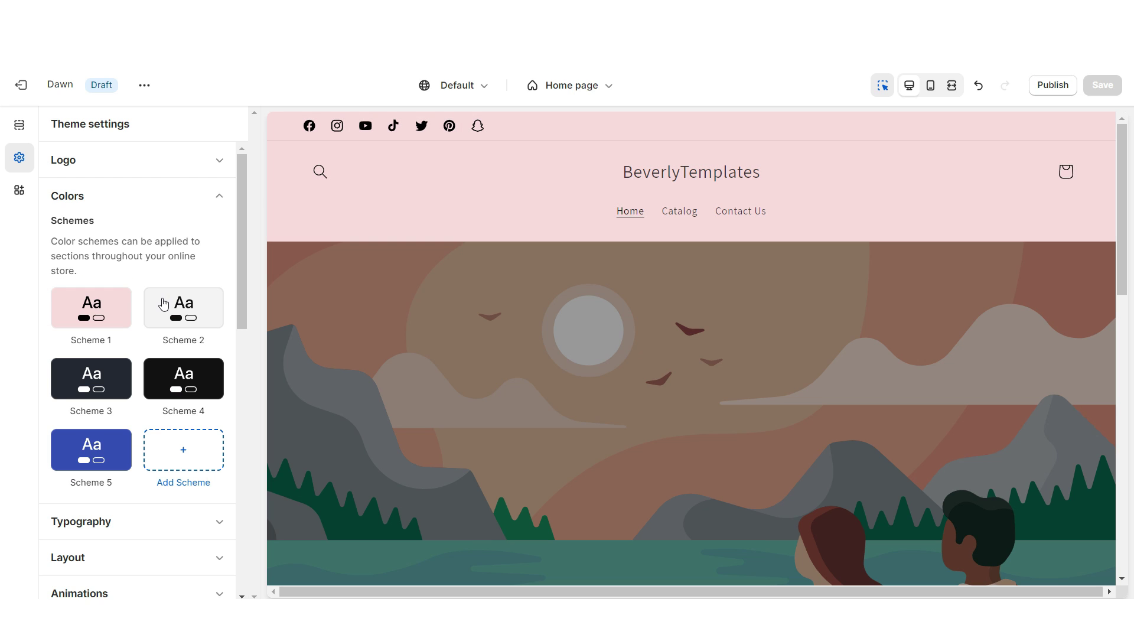
pyautogui.click(165, 303)
pyautogui.click(65, 277)
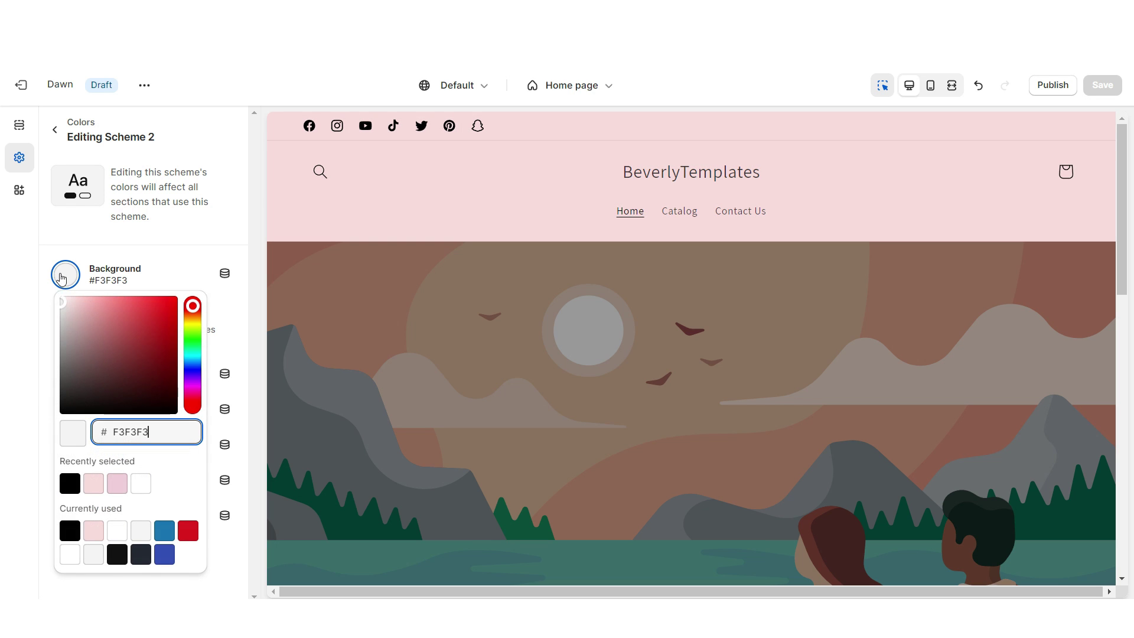
pyautogui.click(61, 298)
# Step: Apply the white Scheme 2 as the header's color scheme
pyautogui.click(418, 207)
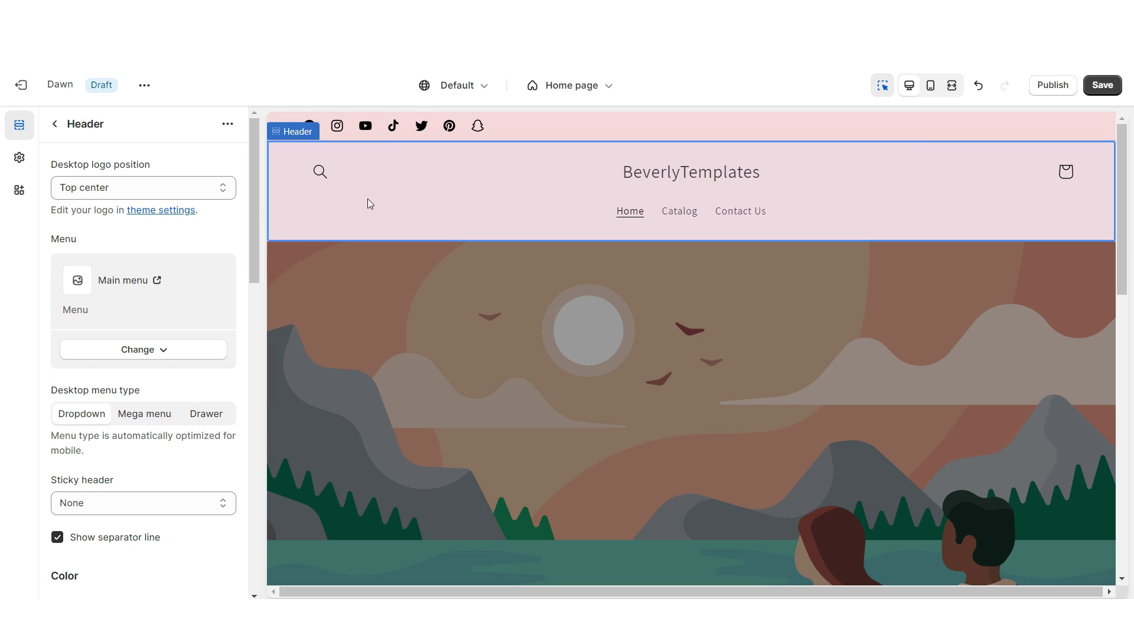
pyautogui.scroll(-8, 130, 272)
pyautogui.click(147, 237)
pyautogui.click(139, 309)
# Step: Upload the GLOSS Girly logo at 300 px desktop width and save
pyautogui.click(133, 288)
pyautogui.click(100, 169)
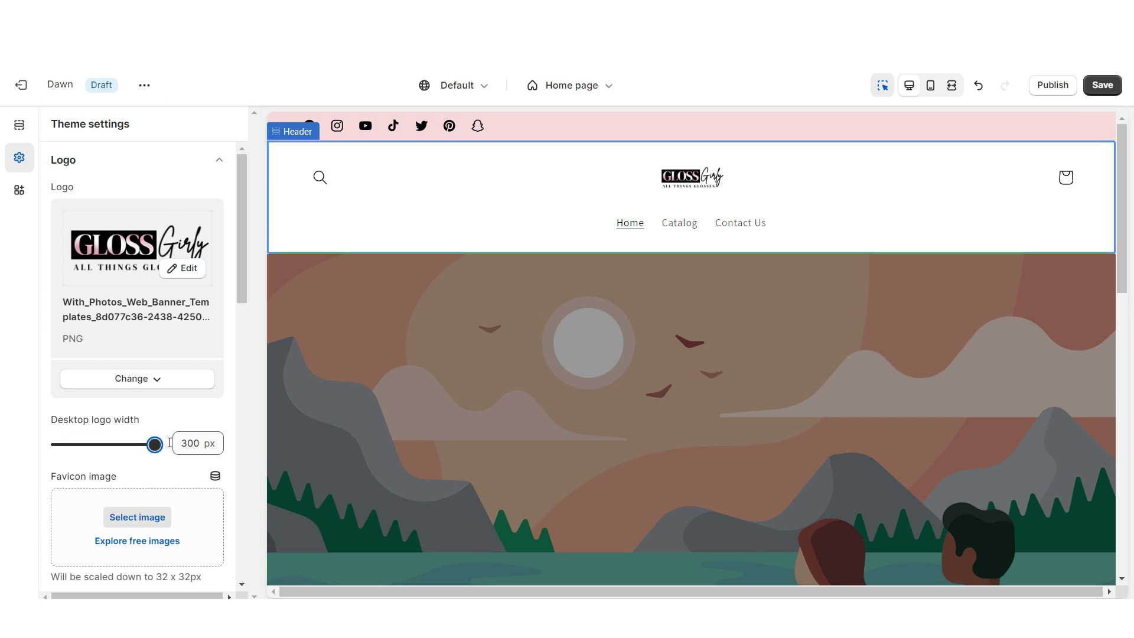
pyautogui.hotkey('ctrl', 's')
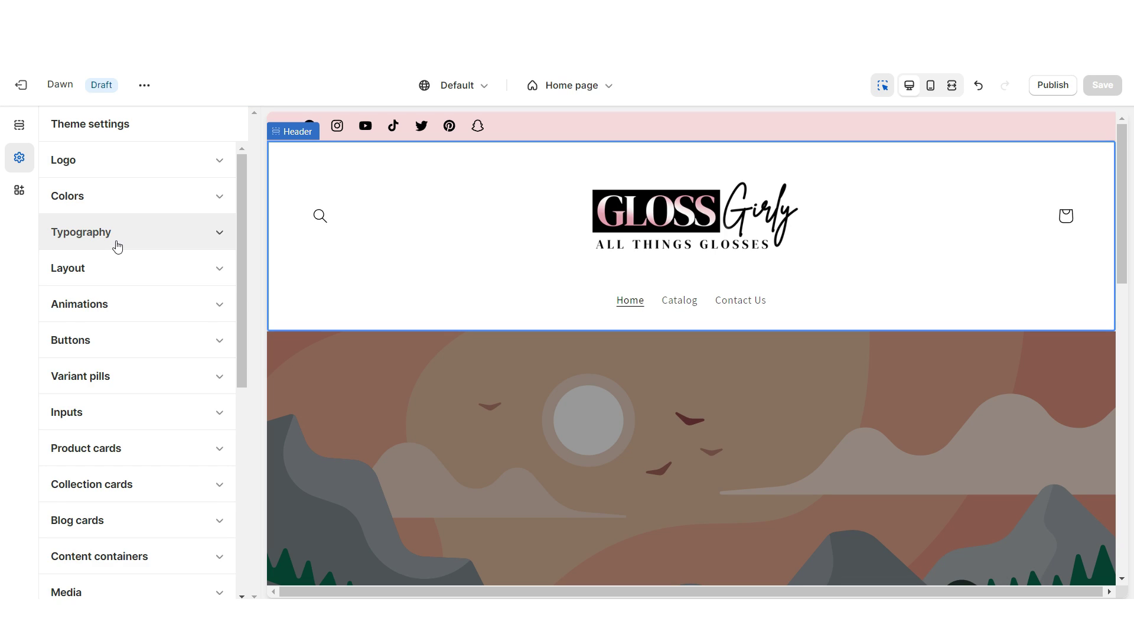
# Step: Set the heading font to Cormorant Bold and the body font to Archivo Narrow Bold
pyautogui.click(113, 236)
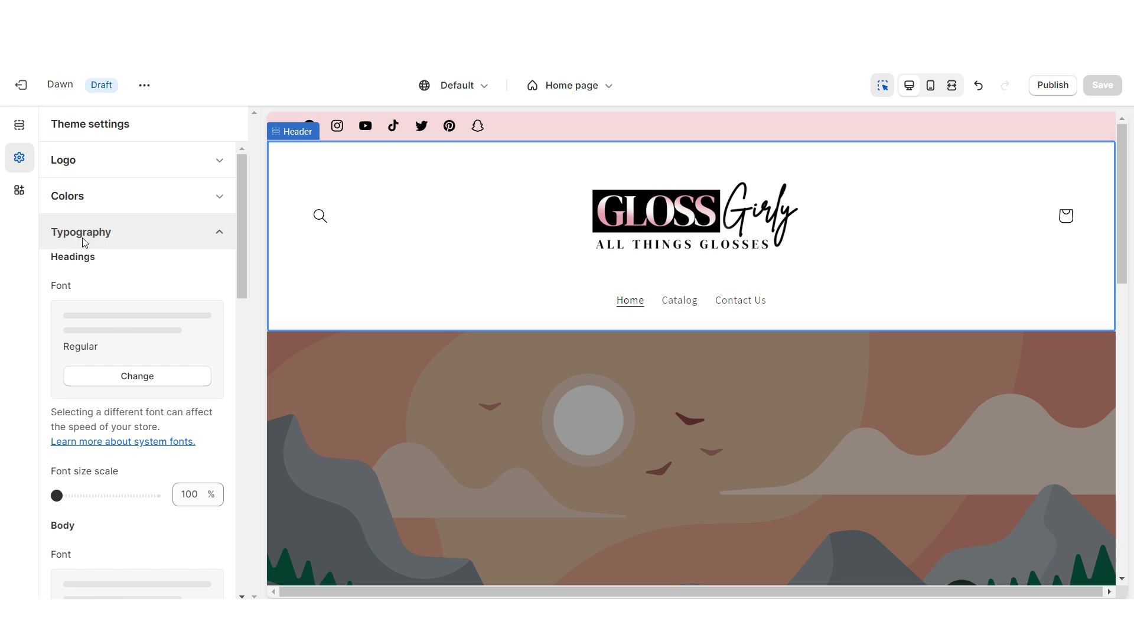
pyautogui.click(117, 369)
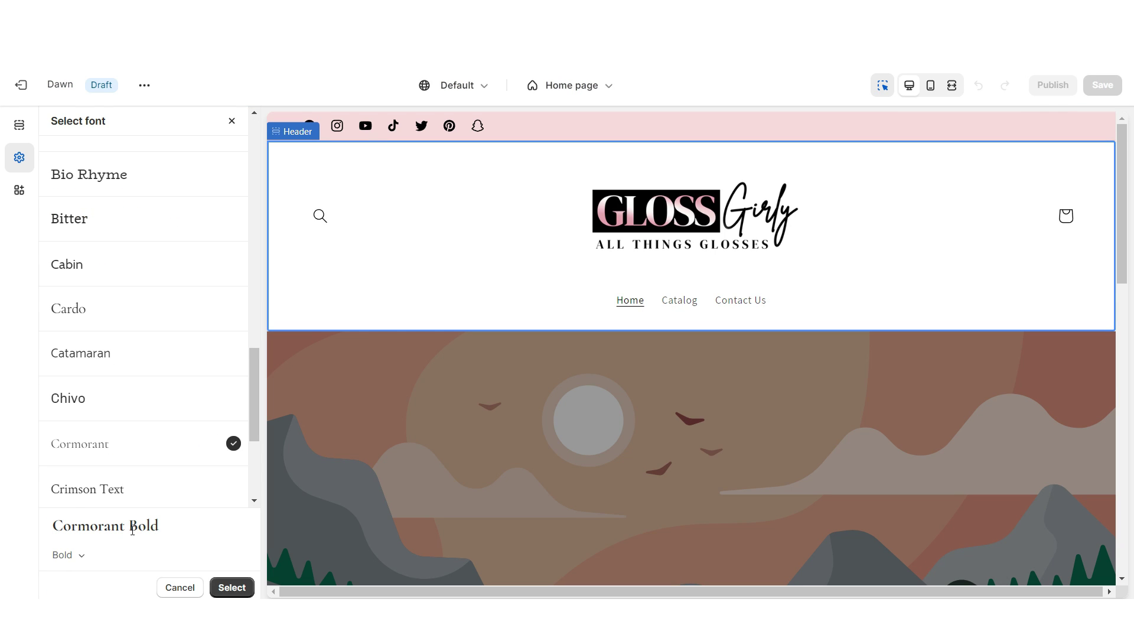
pyautogui.click(230, 588)
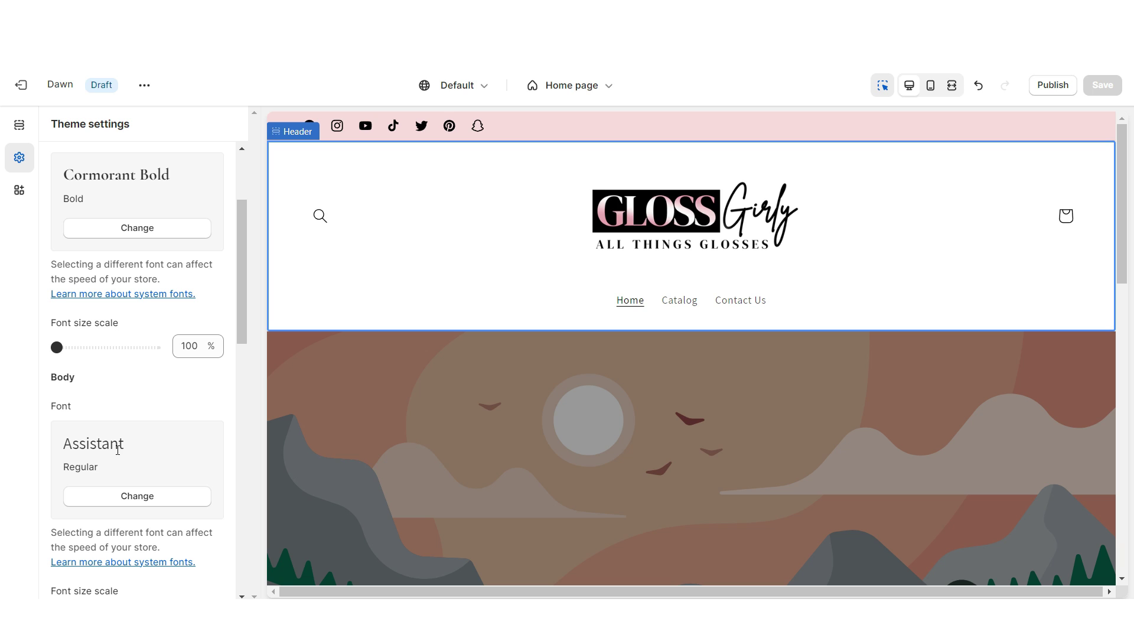
pyautogui.click(134, 497)
pyautogui.click(62, 553)
pyautogui.click(66, 501)
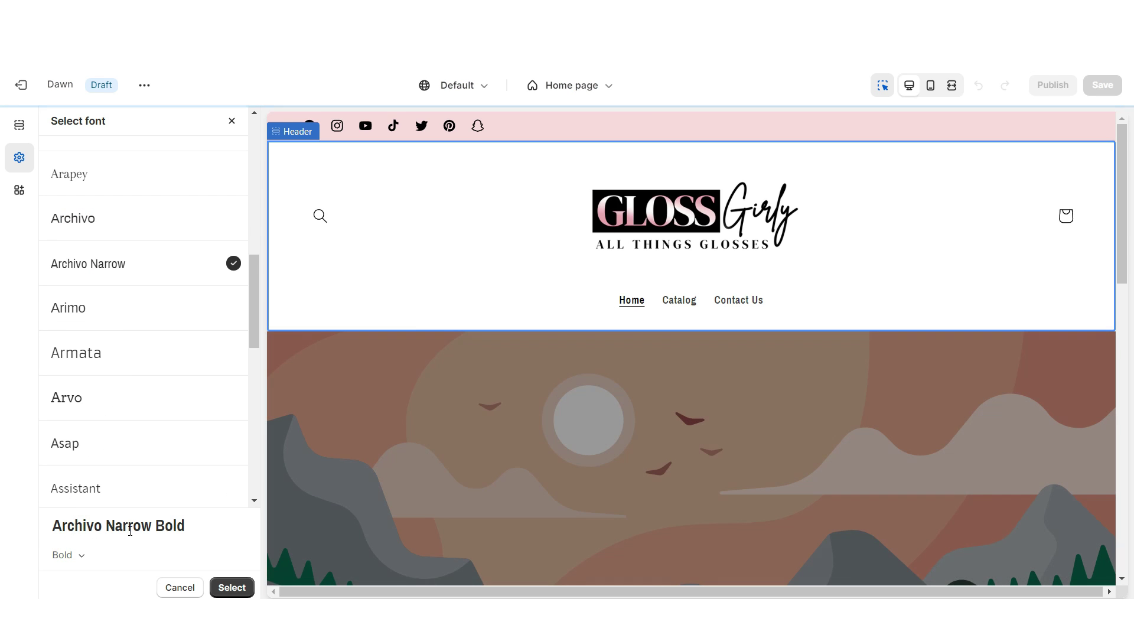
# Step: Preview the restyled Catalog and Contact Us pages at full width
pyautogui.hotkey('ctrl', 'shift', 'f')
pyautogui.moveTo(1125, 246)
pyautogui.mouseDown()
pyautogui.moveTo(1123, 282)
pyautogui.moveTo(1116, 228)
pyautogui.mouseUp()
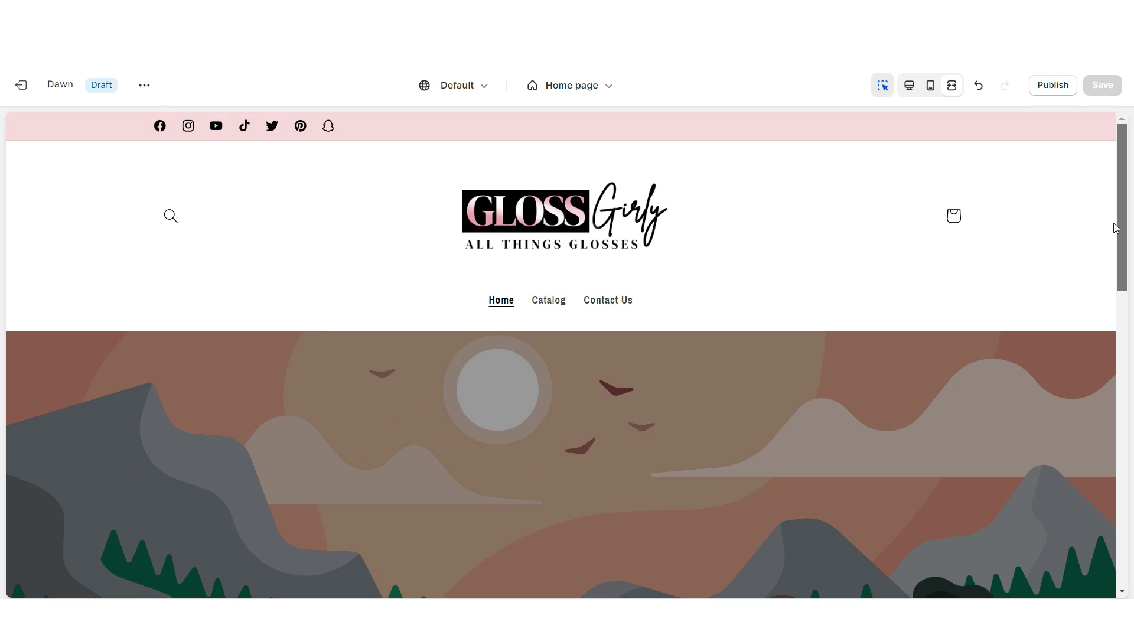
pyautogui.click(551, 303)
pyautogui.scroll(-2, 970, 450)
pyautogui.scroll(-3, 998, 426)
pyautogui.scroll(5, 616, 303)
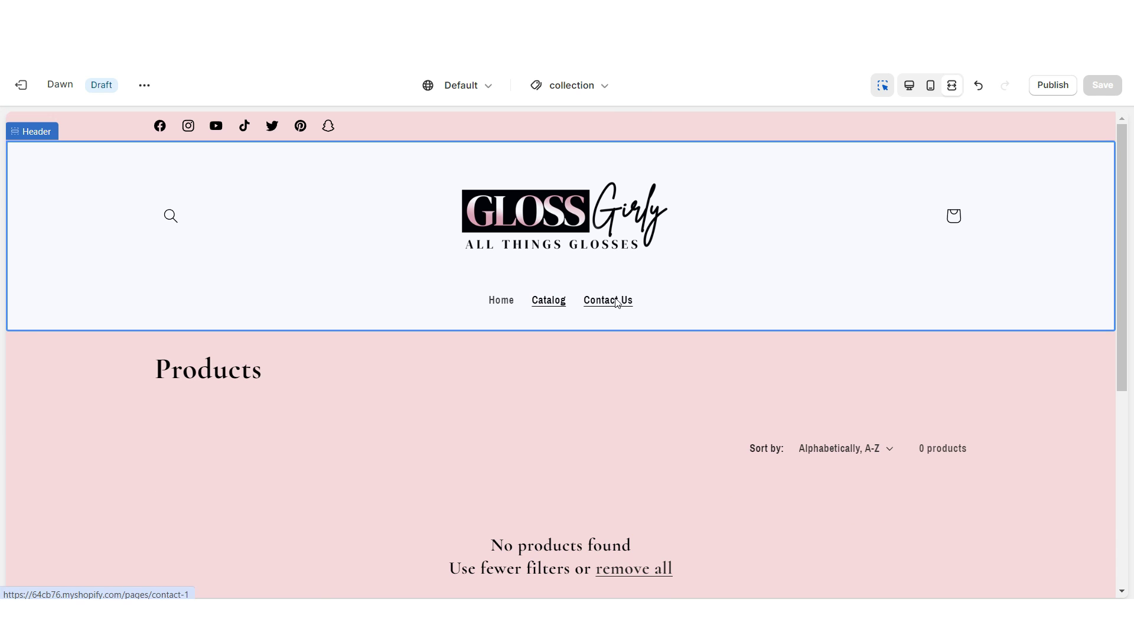
pyautogui.click(616, 303)
pyautogui.scroll(-5, 963, 468)
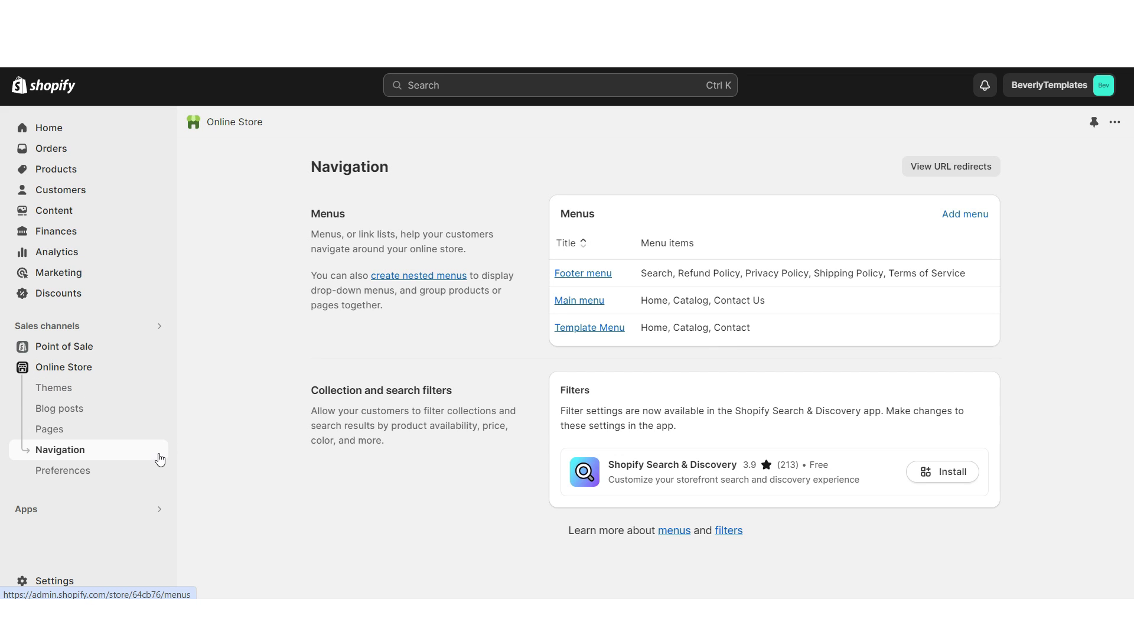
# Step: Inspect the Main menu's Catalog item and the link types available for a new menu item
pyautogui.click(583, 301)
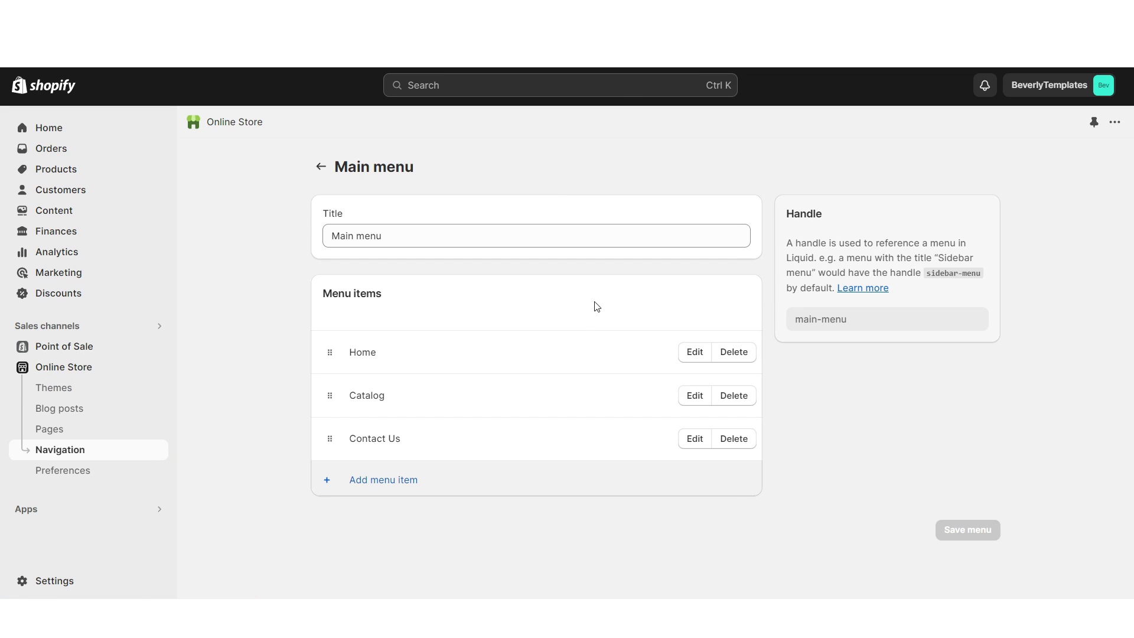
pyautogui.click(695, 396)
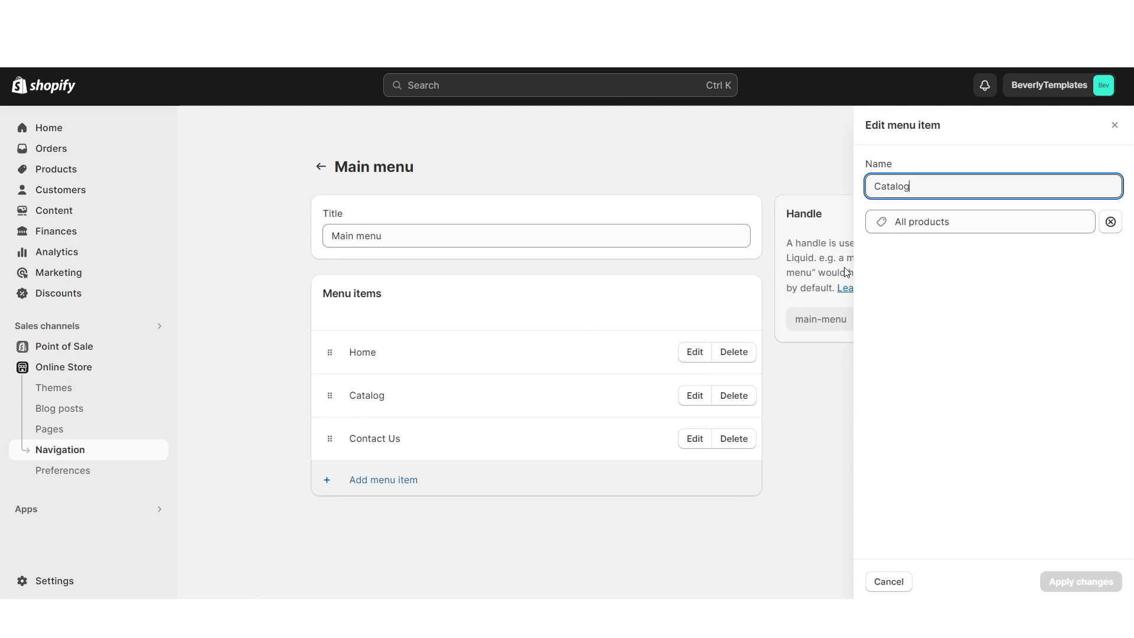
pyautogui.click(928, 222)
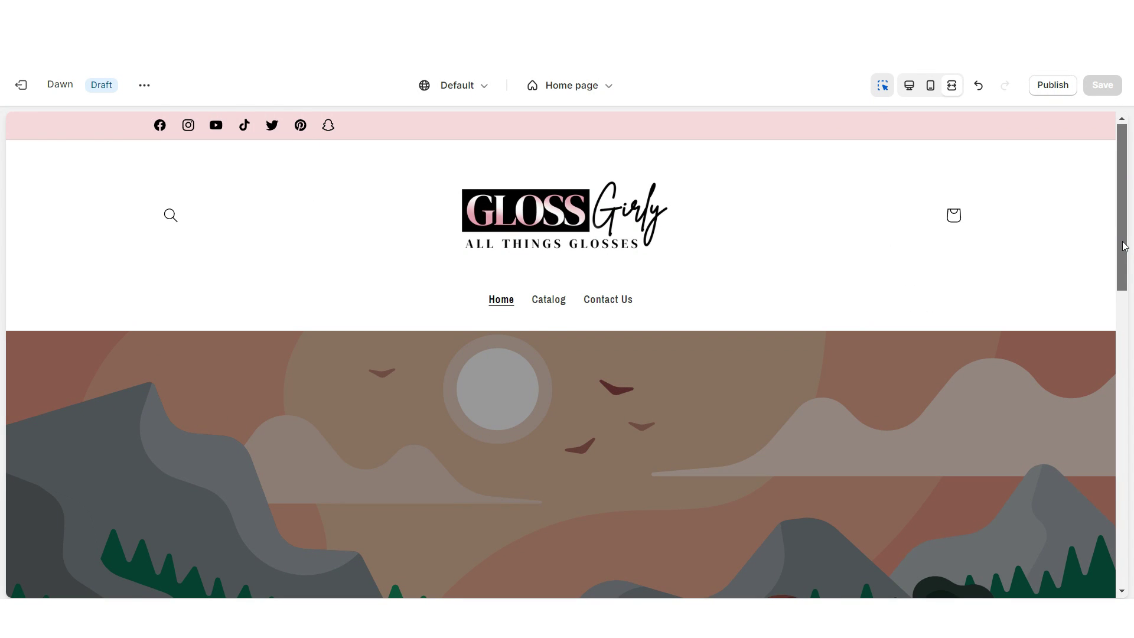
pyautogui.moveTo(1121, 241); pyautogui.dragTo(1122, 305)
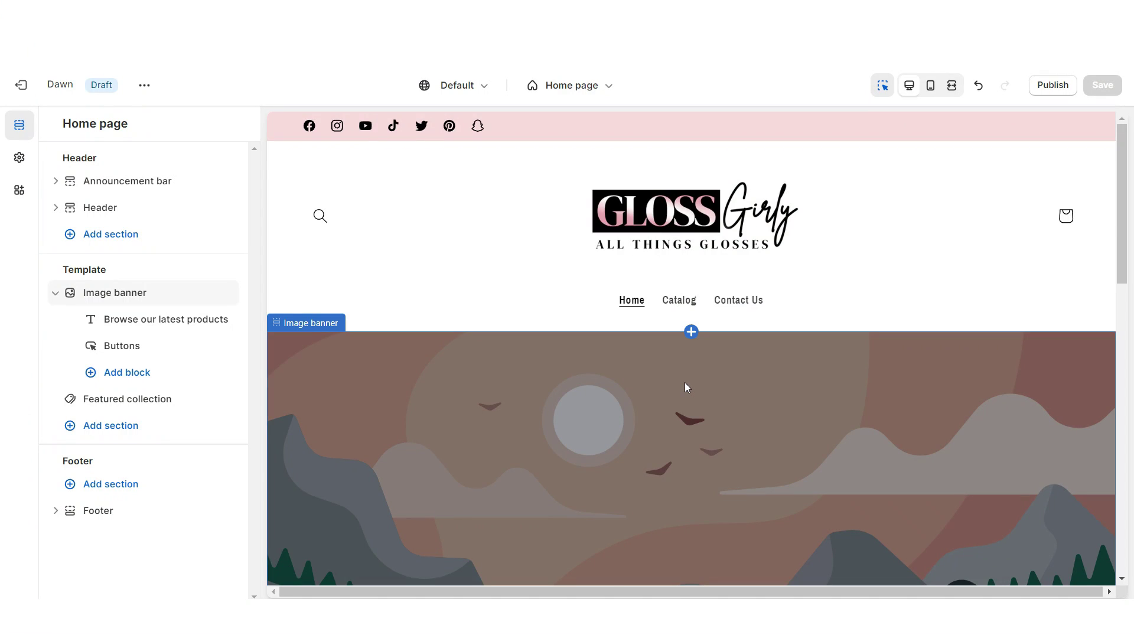
# Step: Add a Slideshow section to the Dawn home page
pyautogui.click(692, 332)
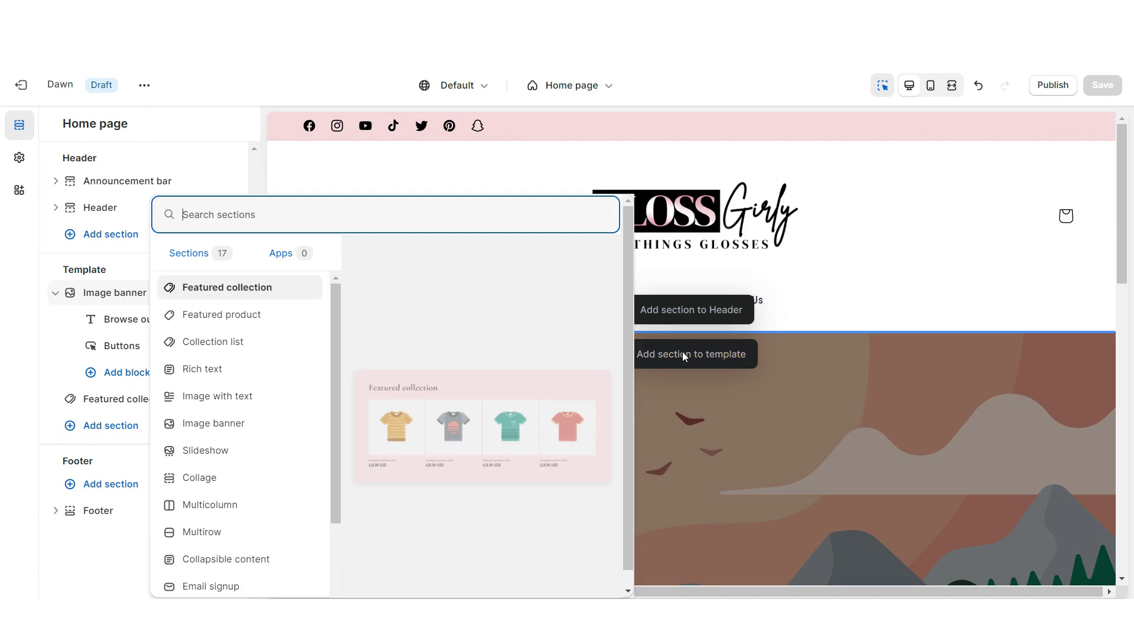
pyautogui.click(286, 452)
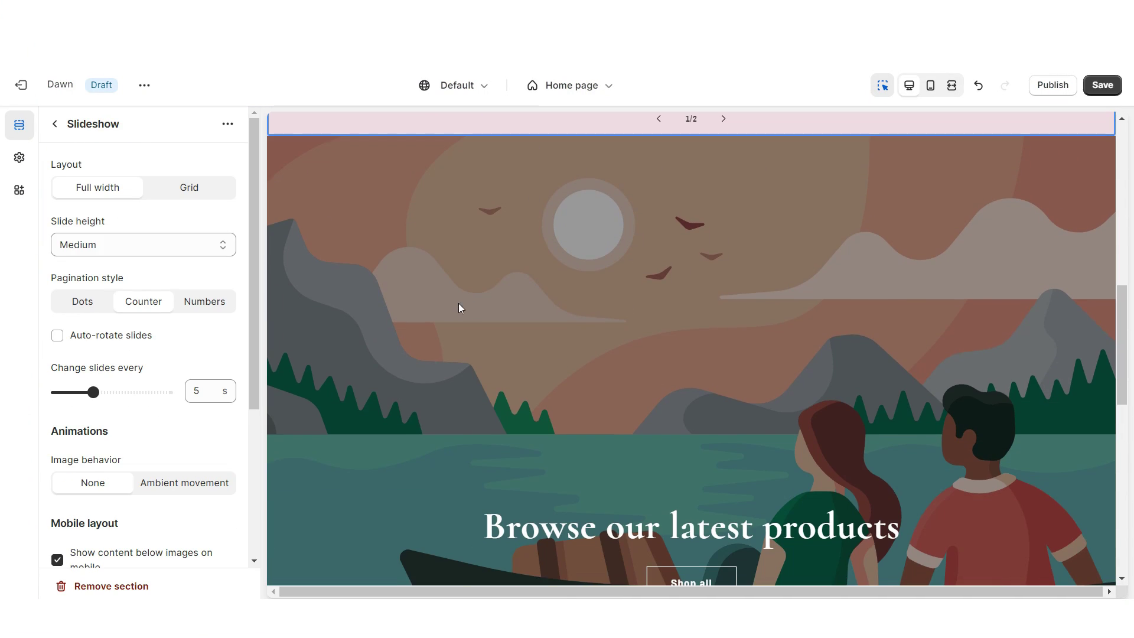
pyautogui.click(455, 304)
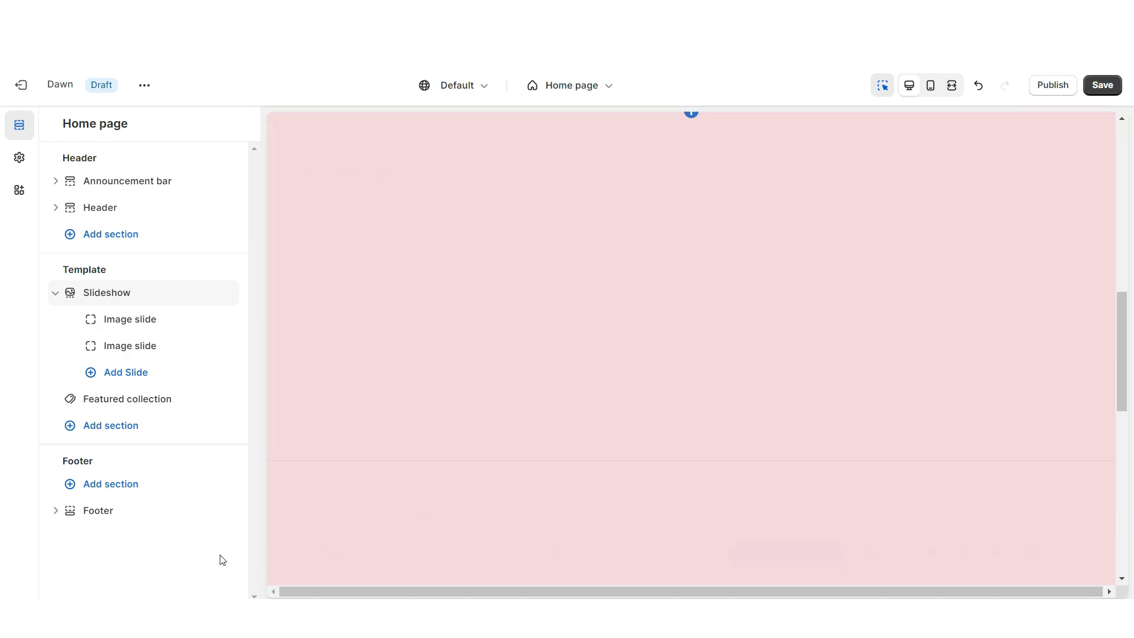
pyautogui.click(550, 314)
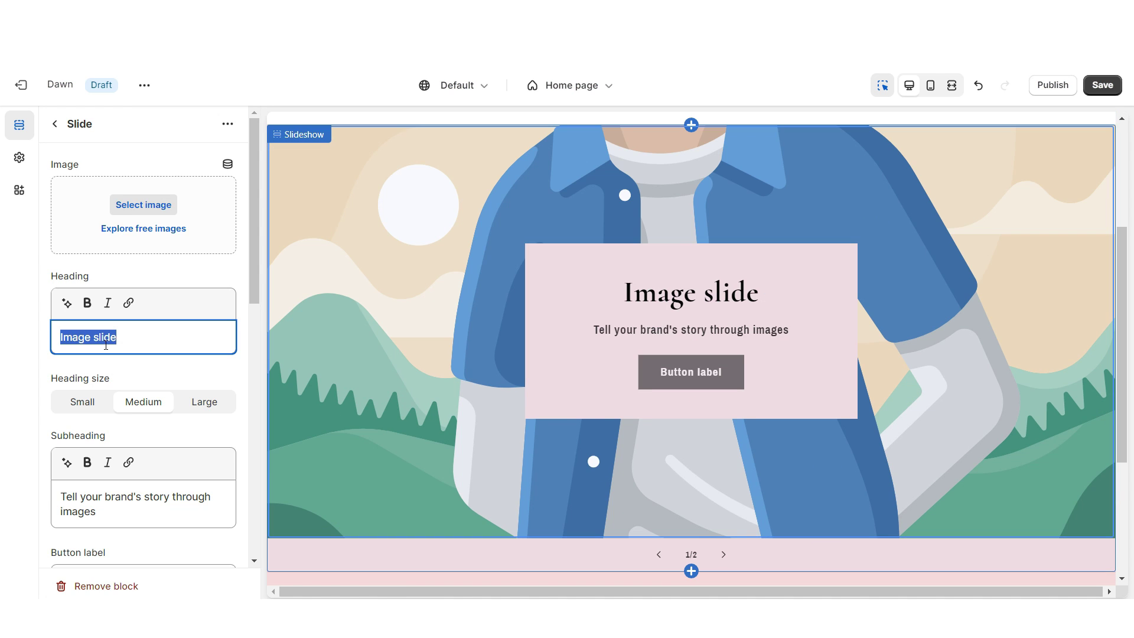
# Step: Clear slide one's heading, subheading and container, place it bottom right, link to all collections
pyautogui.press('BackSpace')
pyautogui.click(97, 511)
pyautogui.hotkey('ctrl', 'a')
pyautogui.press('BackSpace')
pyautogui.scroll(-5, 99, 512)
pyautogui.click(58, 426)
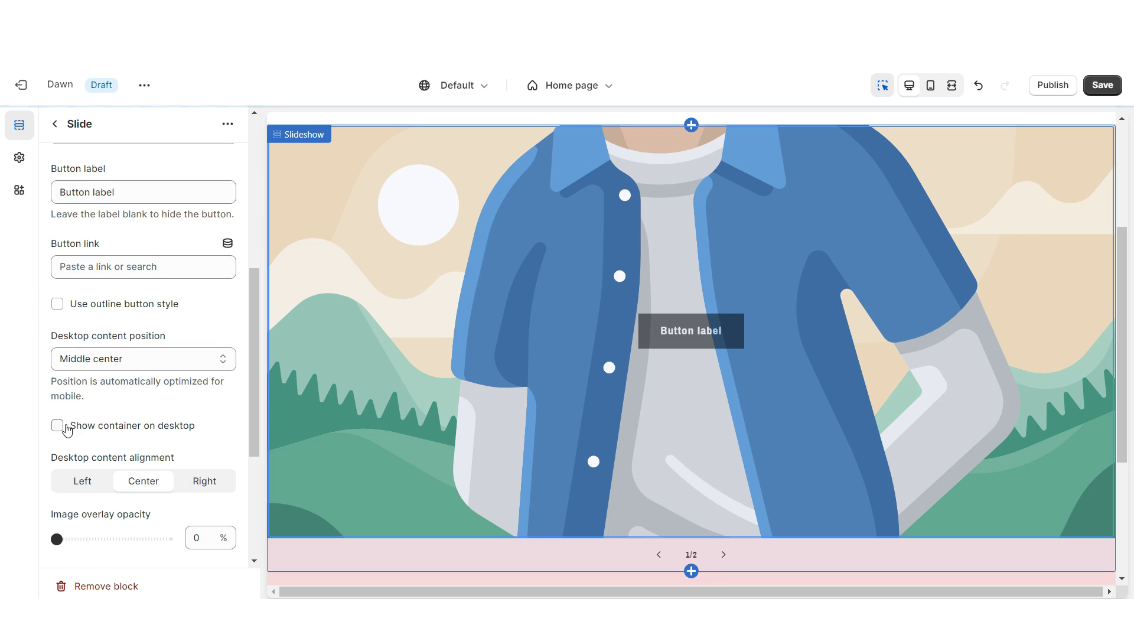
pyautogui.click(92, 350)
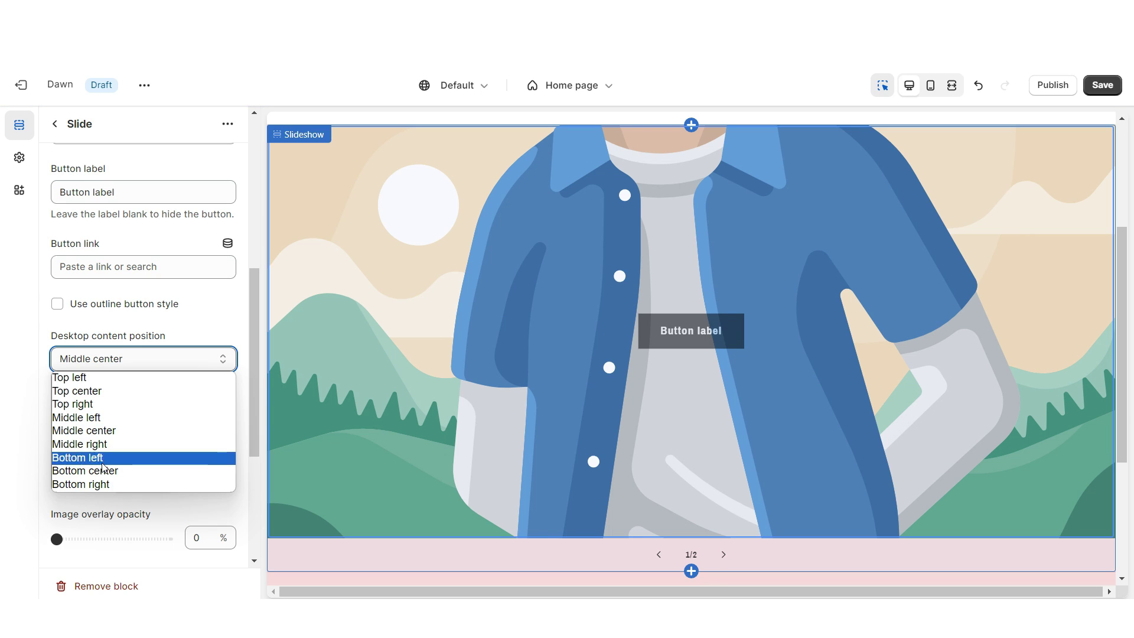
pyautogui.click(94, 481)
pyautogui.scroll(1, 54, 407)
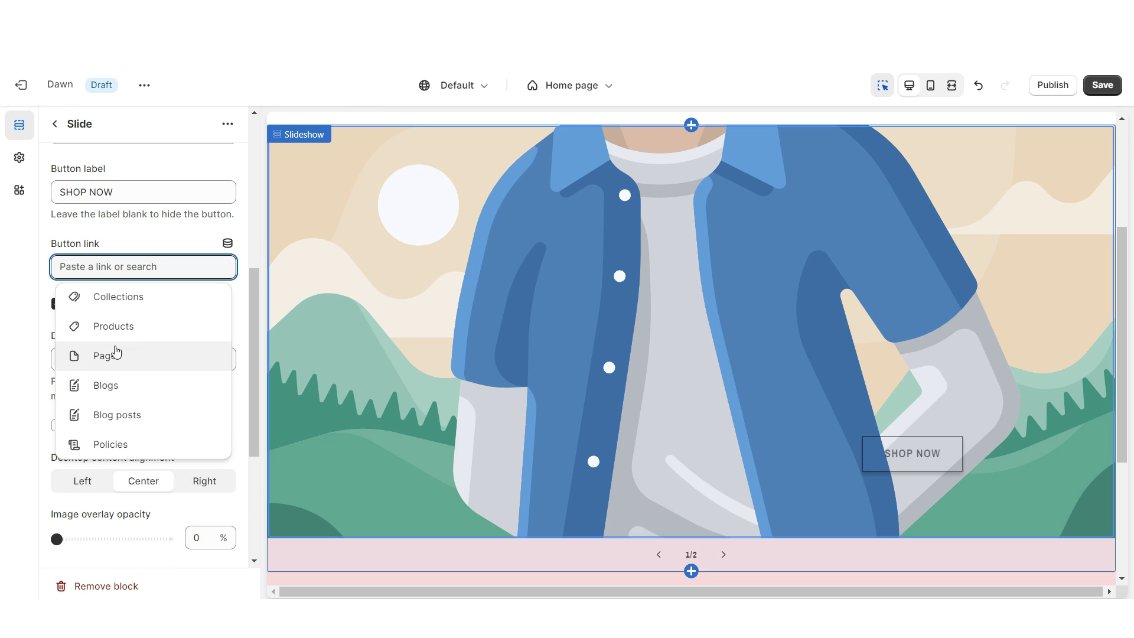
pyautogui.click(118, 297)
pyautogui.click(123, 160)
pyautogui.hotkey('ctrl', 's')
# Step: Position slide two's content at bottom center, add a third slide at bottom left, and preview them
pyautogui.click(723, 555)
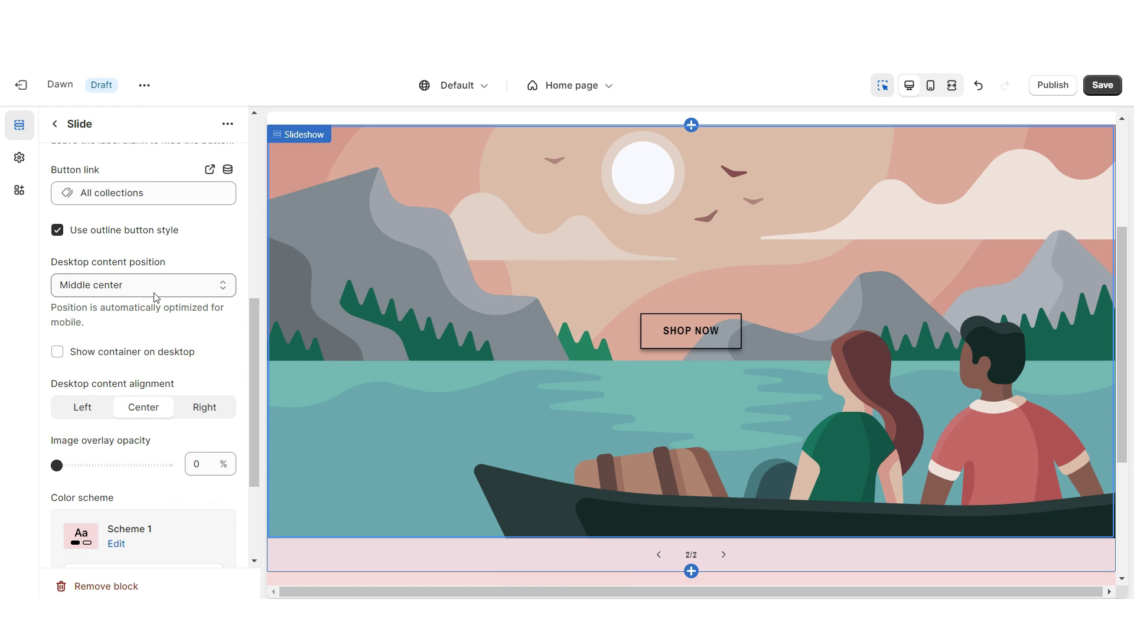
pyautogui.click(108, 277)
pyautogui.click(119, 401)
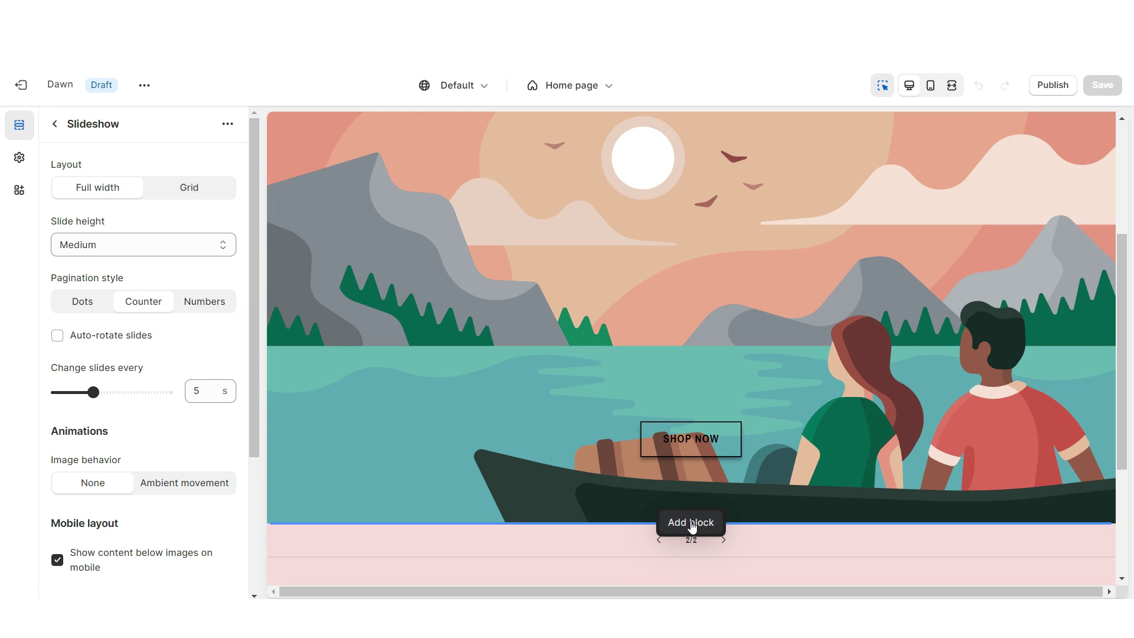
pyautogui.click(691, 571)
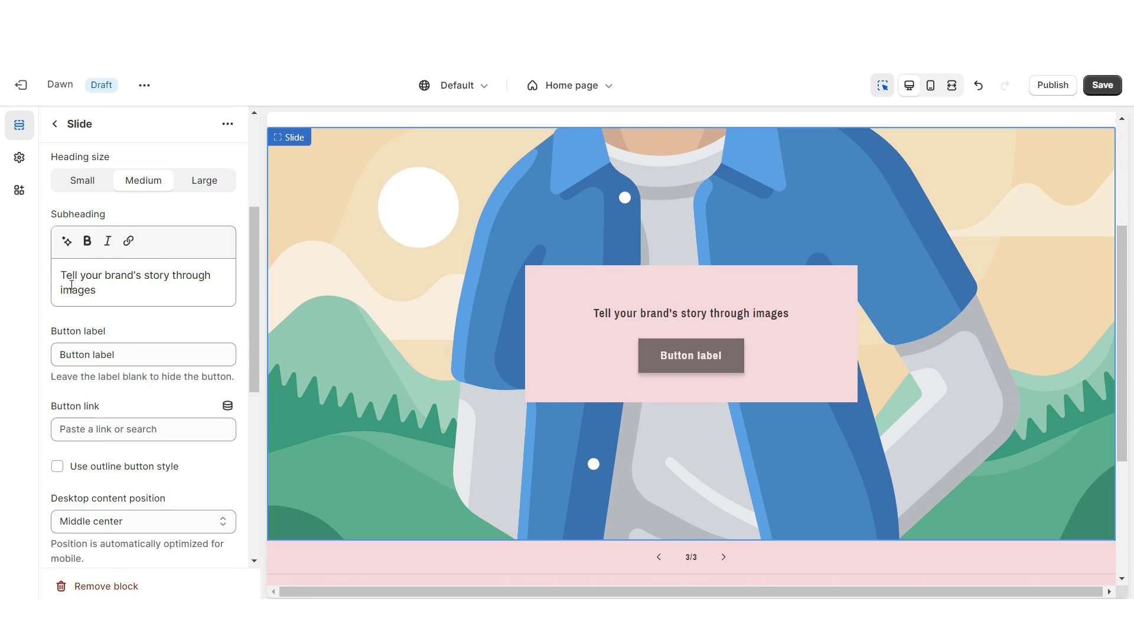
pyautogui.click(88, 364)
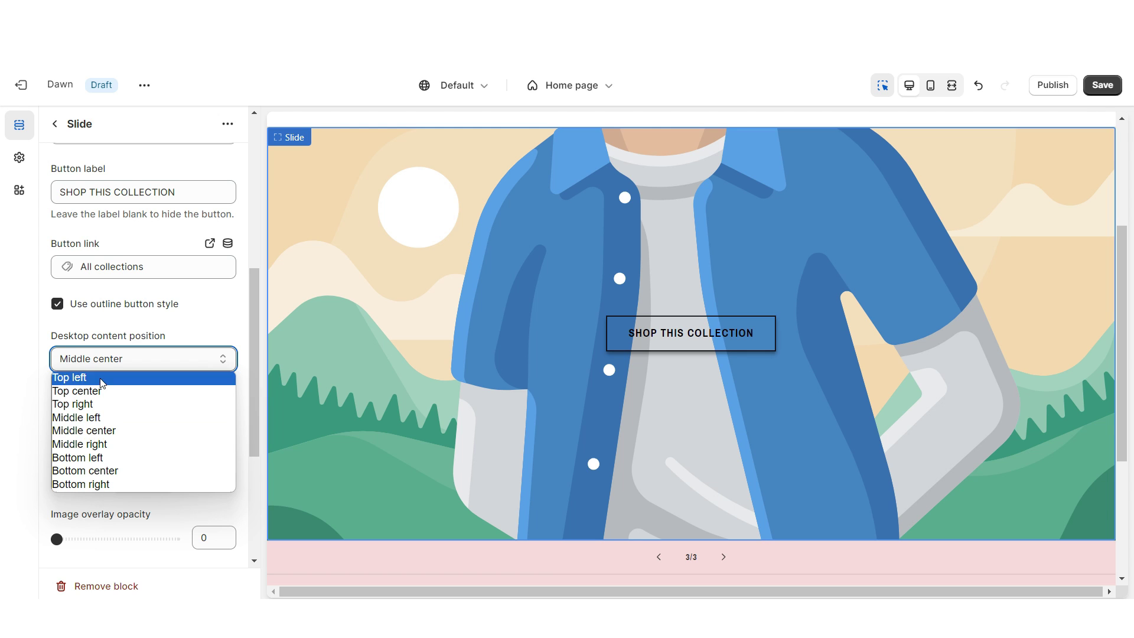
pyautogui.click(130, 457)
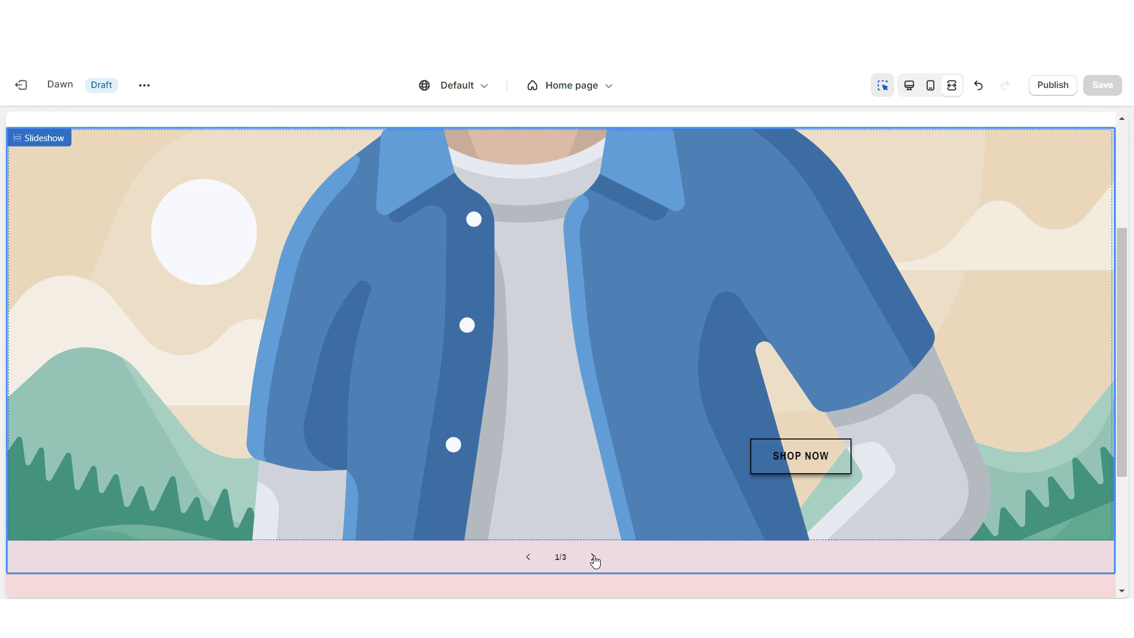
pyautogui.click(594, 557)
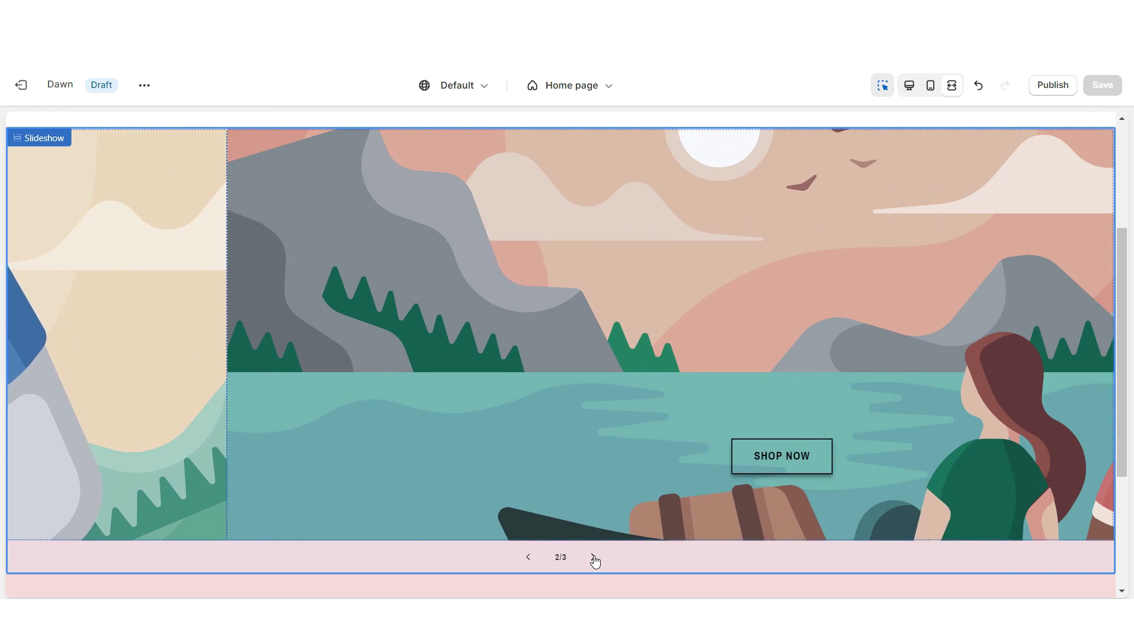
pyautogui.click(594, 558)
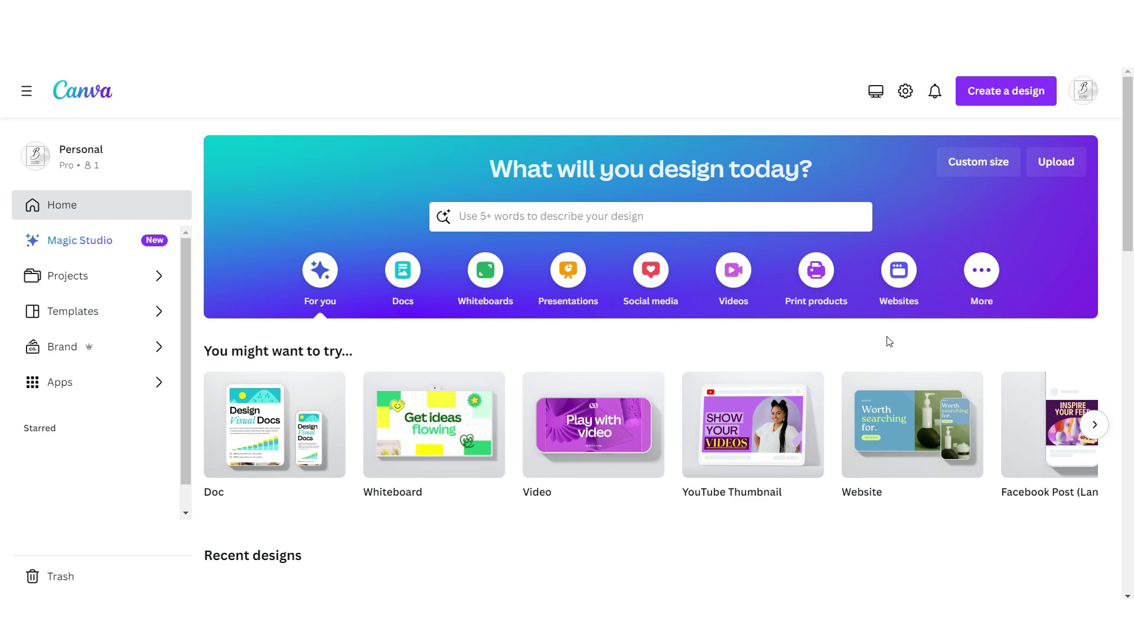
# Step: Create a 4320 × 2160 px custom design with a pink background
pyautogui.click(976, 164)
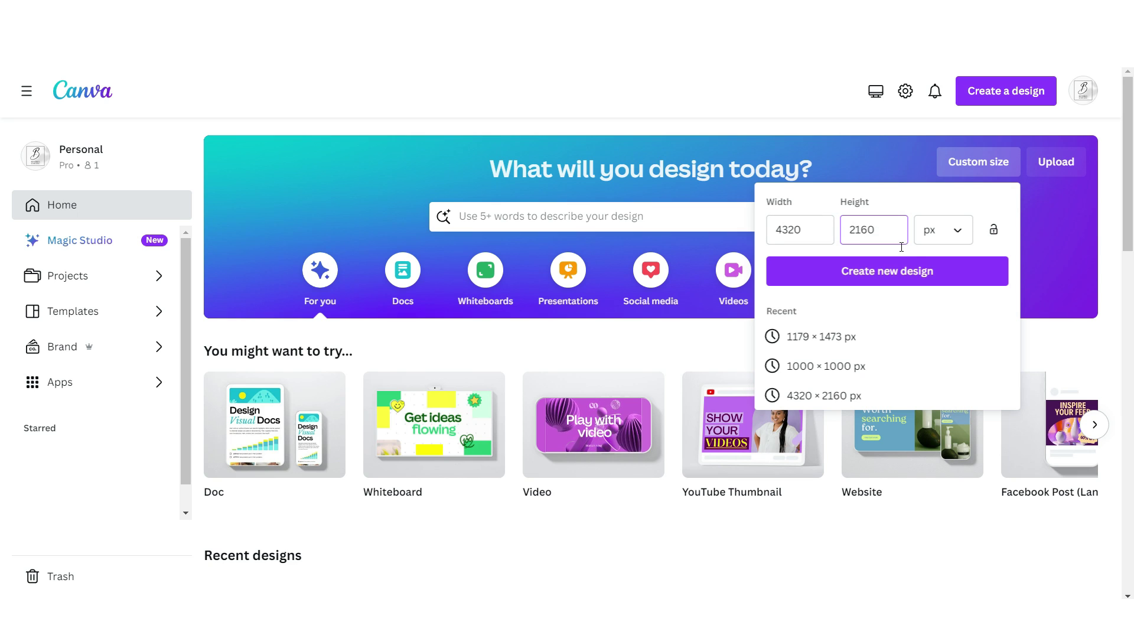
pyautogui.click(922, 272)
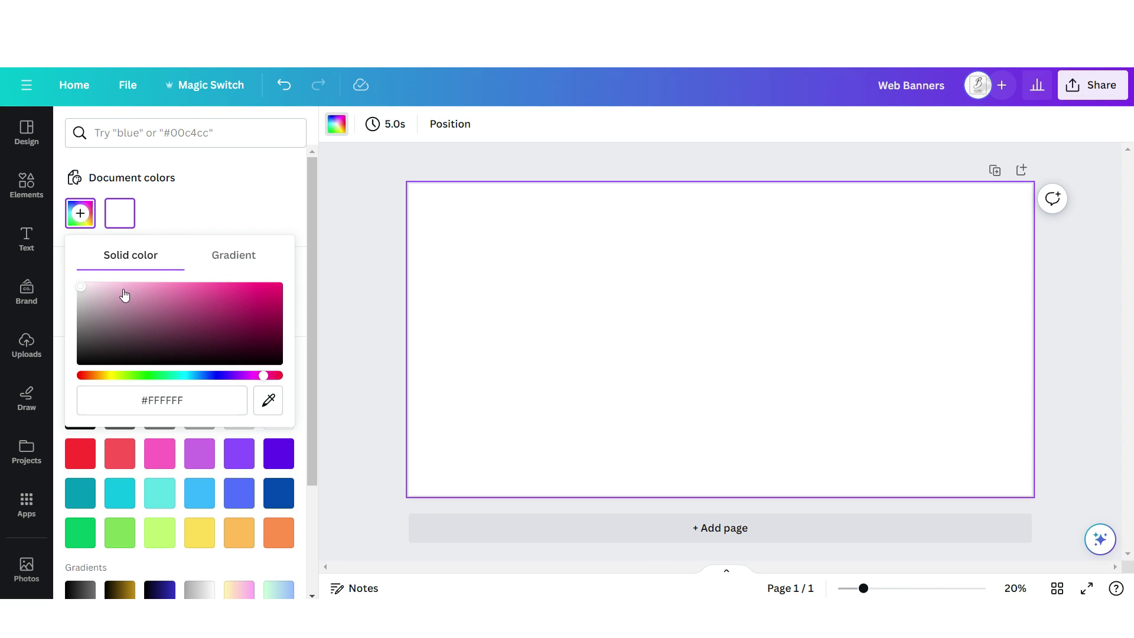
pyautogui.moveTo(124, 296); pyautogui.dragTo(104, 290)
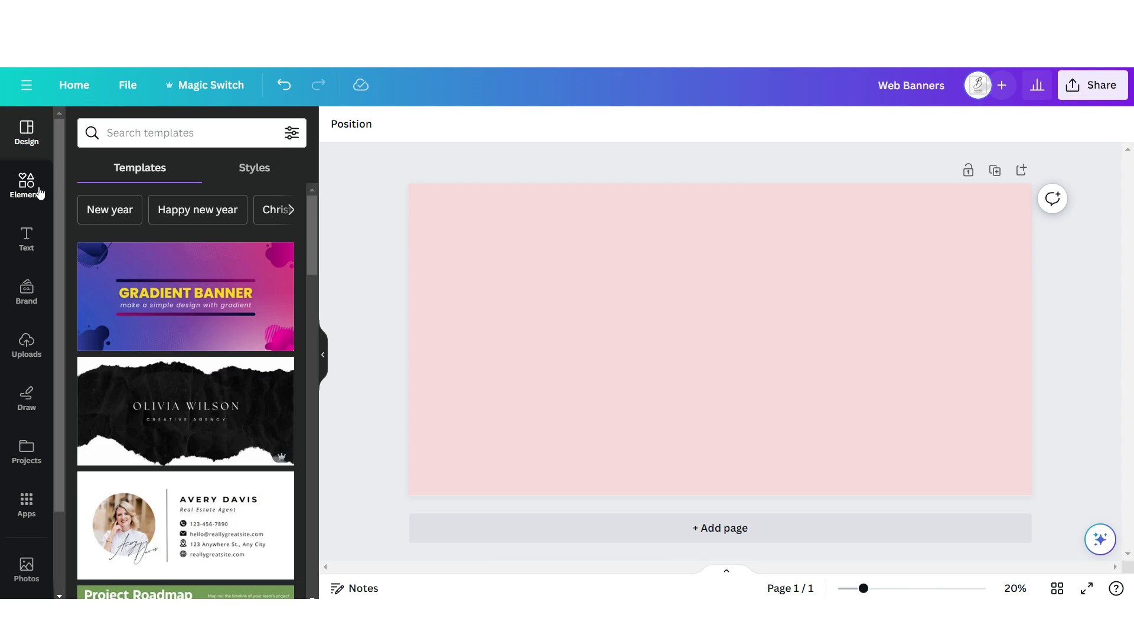
# Step: Add a two-column grid across the canvas and an enlarged square picture frame
pyautogui.click(22, 187)
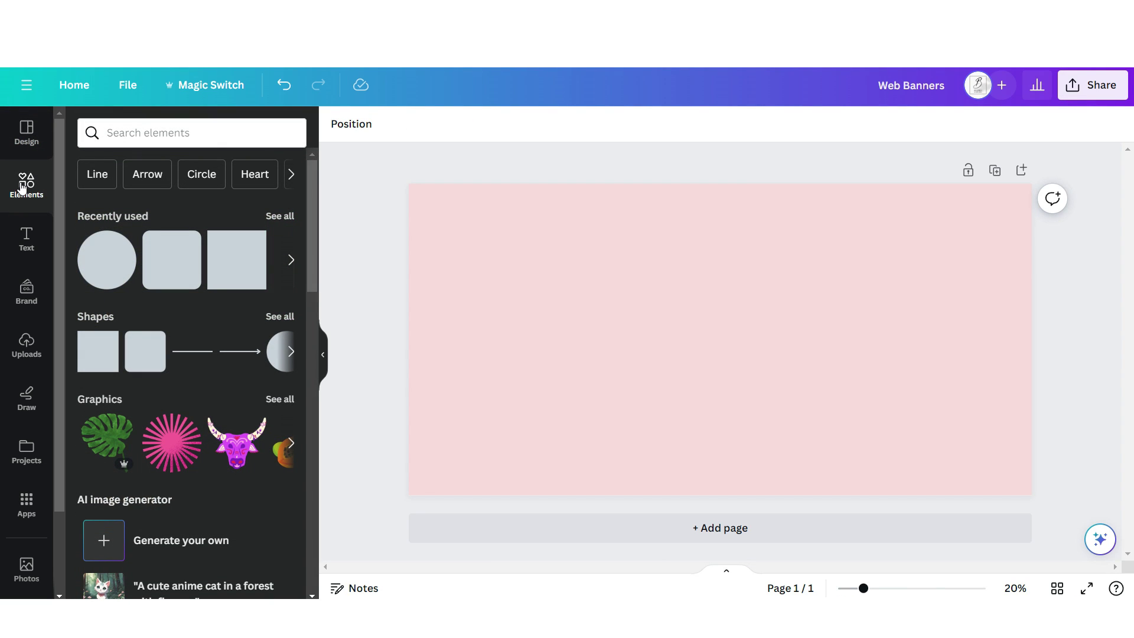
pyautogui.scroll(-10, 118, 375)
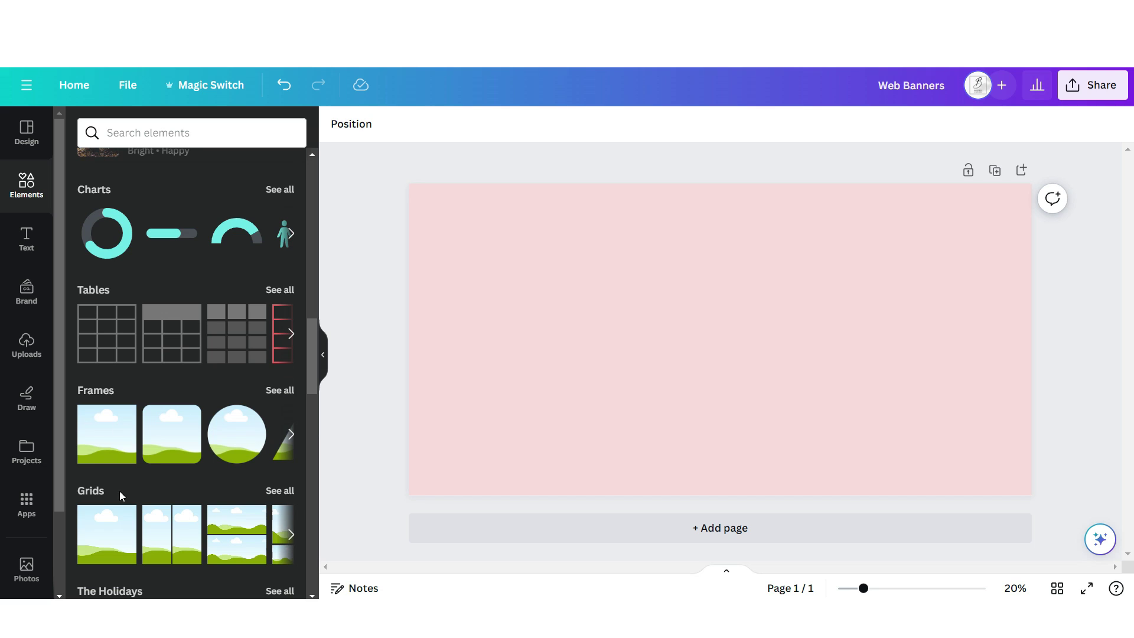
pyautogui.click(271, 490)
pyautogui.click(186, 208)
pyautogui.click(387, 125)
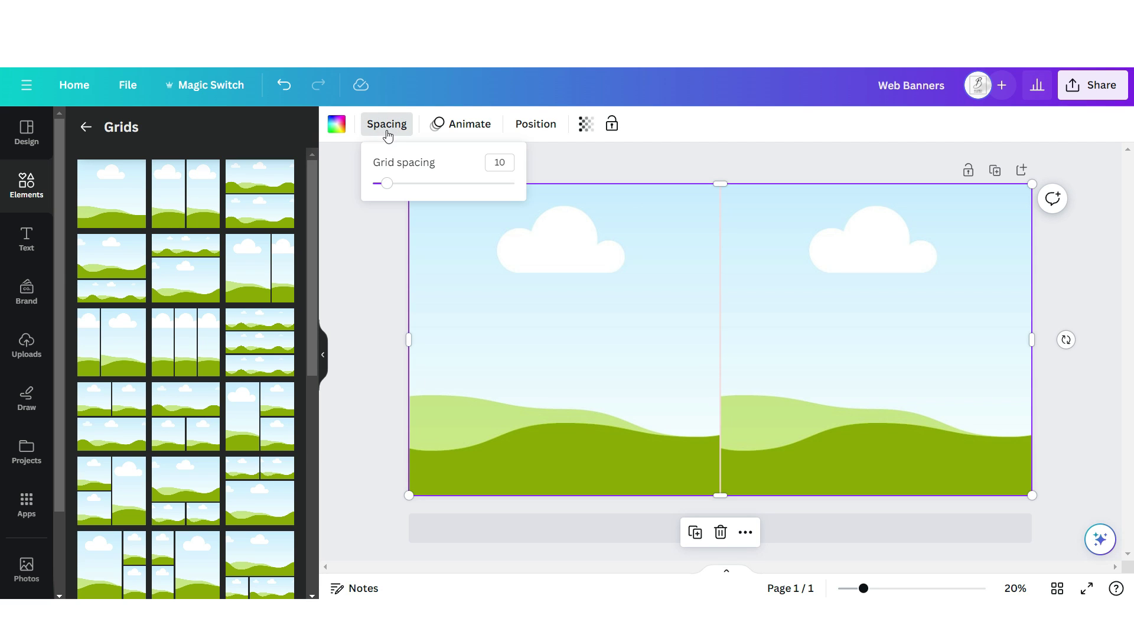
pyautogui.click(409, 233)
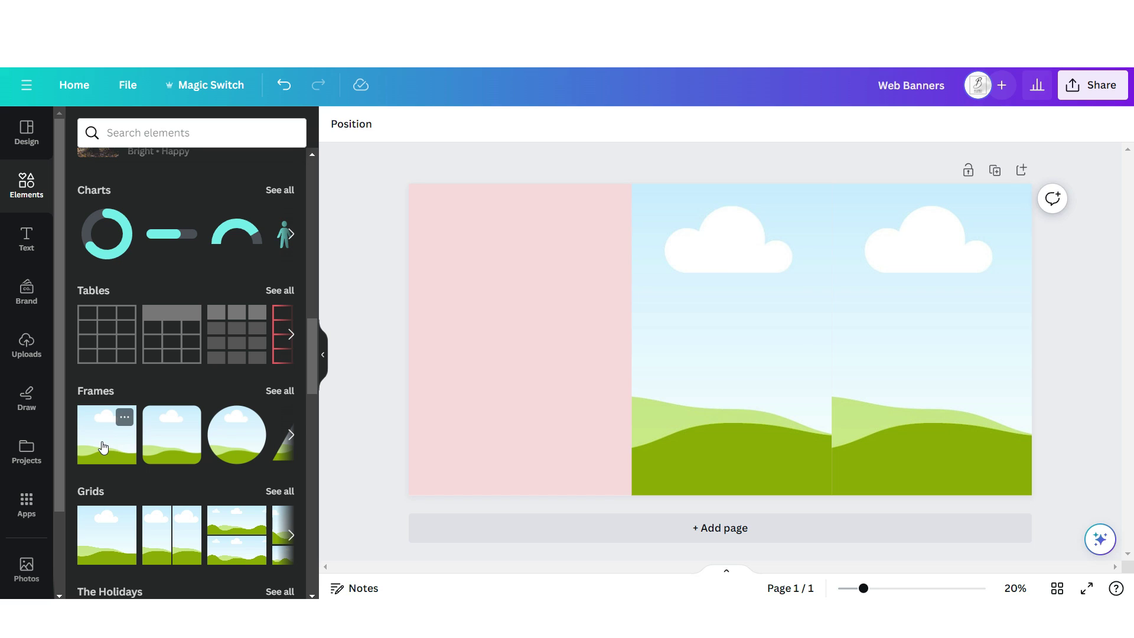
pyautogui.click(103, 448)
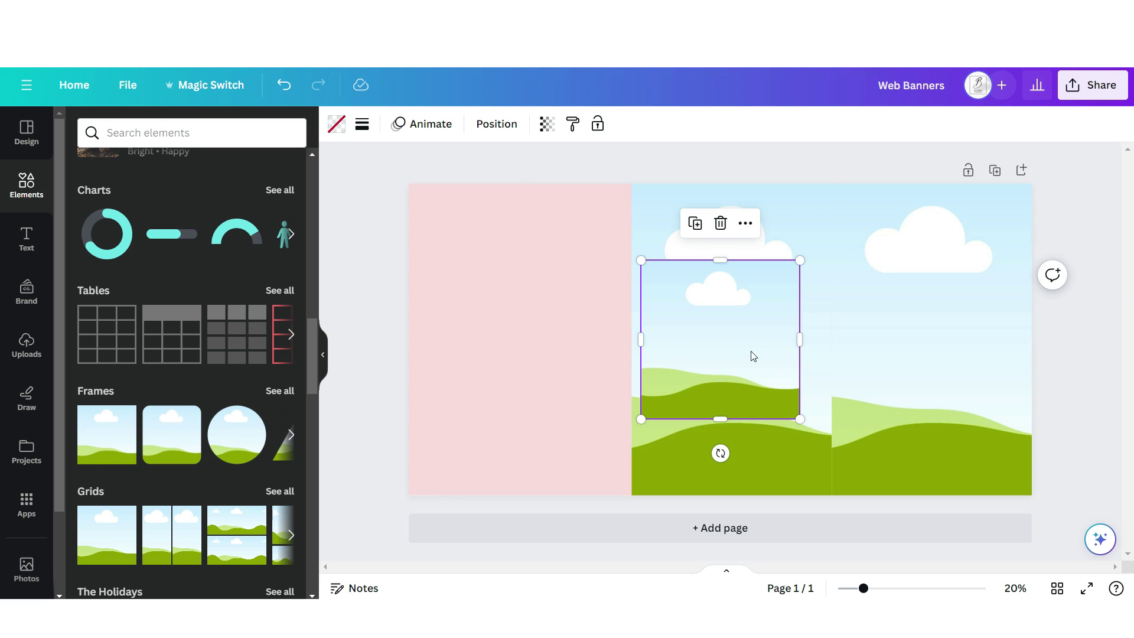
pyautogui.moveTo(751, 357); pyautogui.dragTo(579, 359)
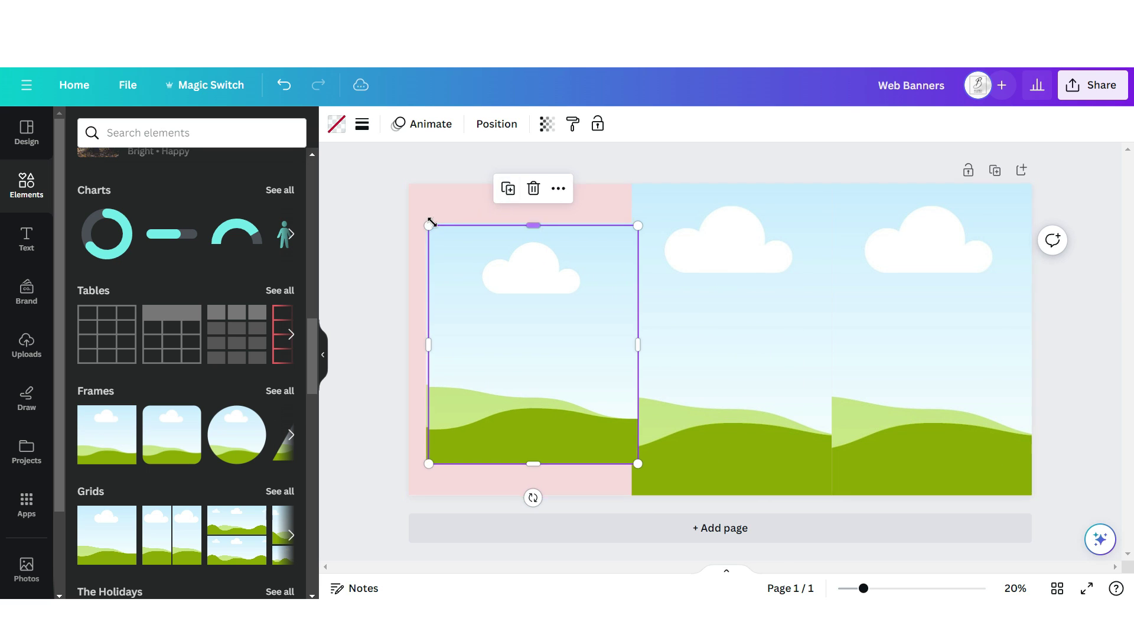
pyautogui.click(27, 345)
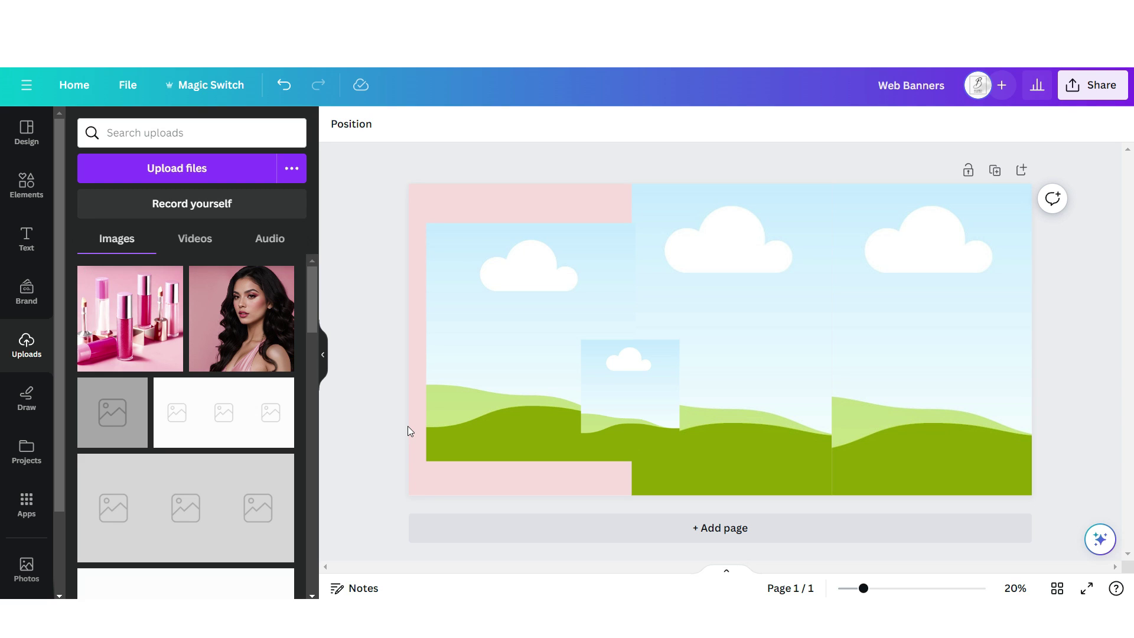
# Step: Place the portrait photo, fade the right-hand photos, and stretch a white fade-circle glow over them
pyautogui.moveTo(289, 307); pyautogui.dragTo(531, 342)
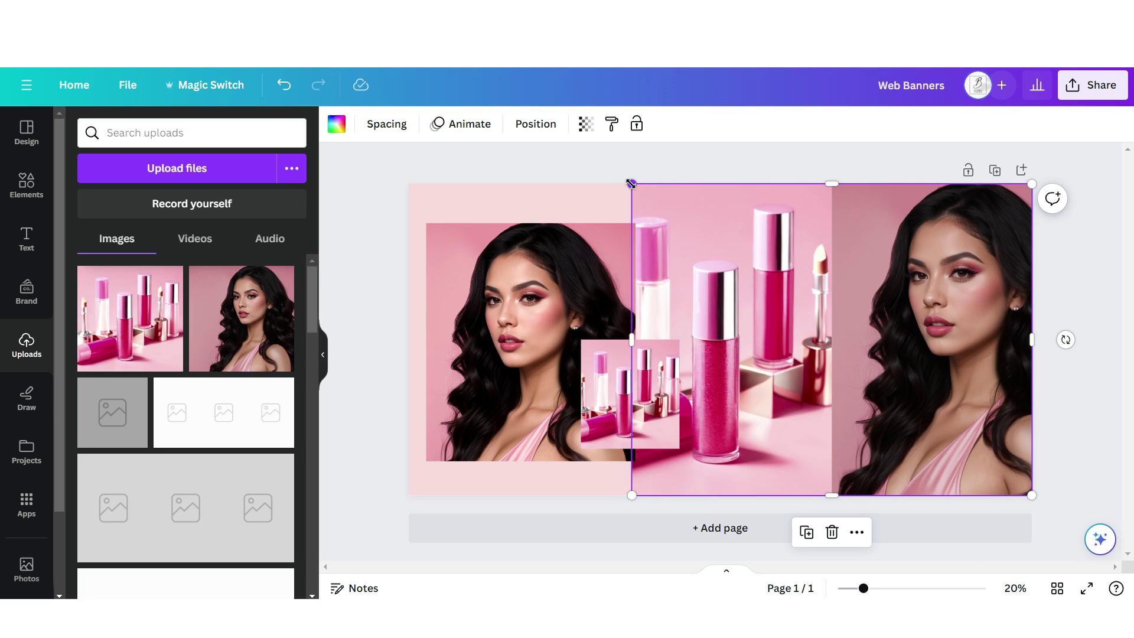
pyautogui.click(586, 124)
pyautogui.moveTo(587, 185); pyautogui.dragTo(448, 185)
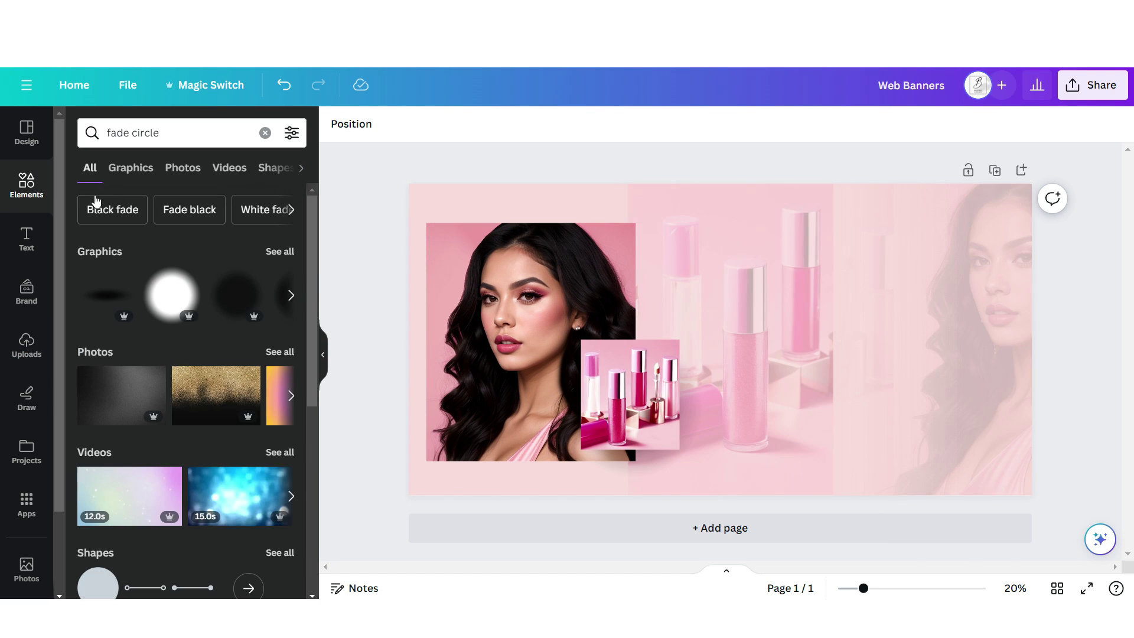
pyautogui.click(277, 249)
pyautogui.scroll(-2, 252, 369)
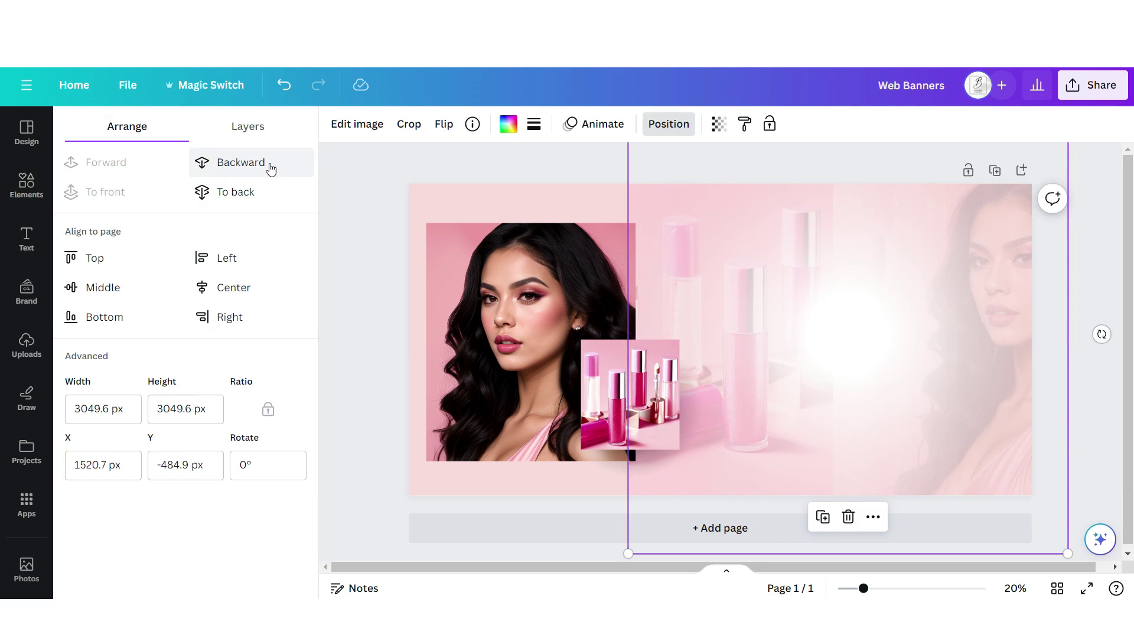
pyautogui.click(719, 123)
pyautogui.moveTo(718, 184); pyautogui.dragTo(699, 188)
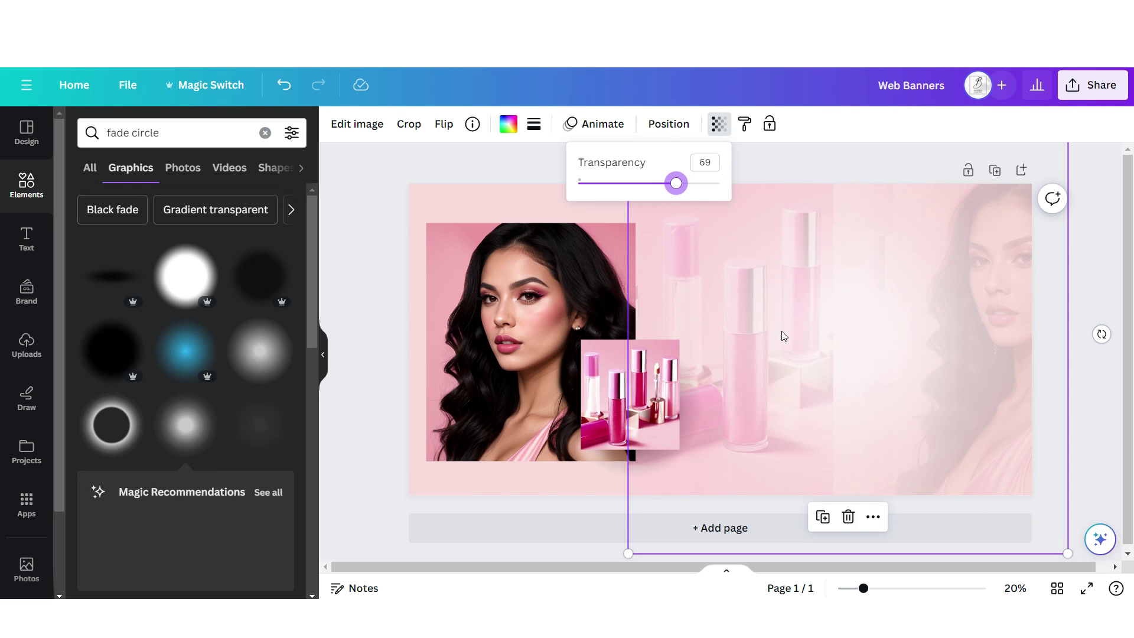
pyautogui.press('Escape')
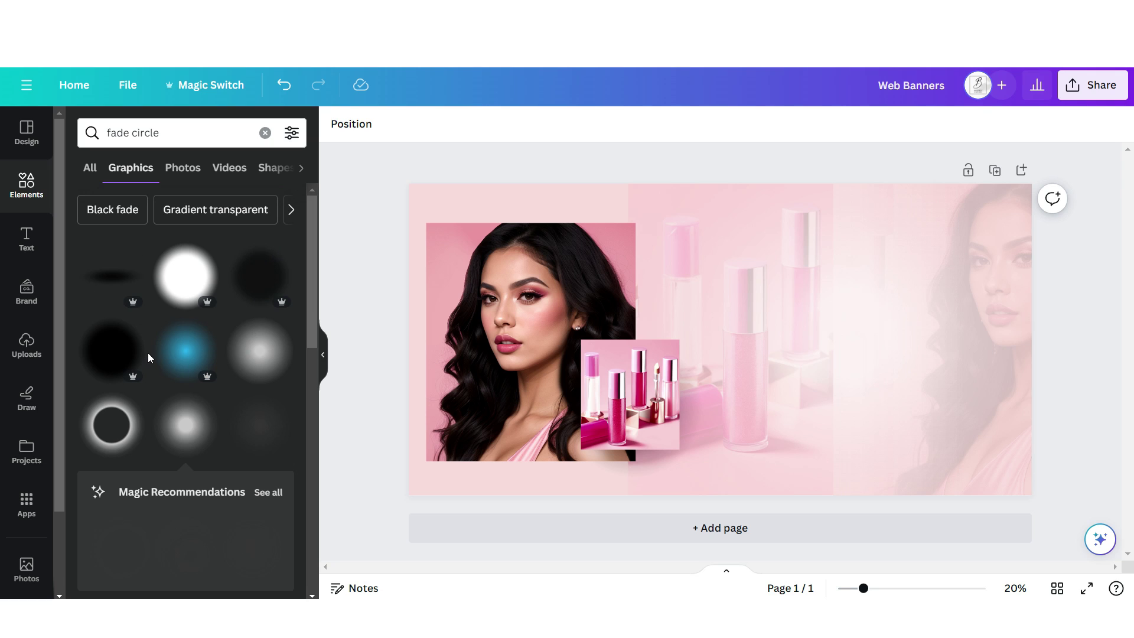
# Step: Put a dark fade-circle shadow behind the portrait at 75 transparency and add a 'Shop Our' text box
pyautogui.click(125, 378)
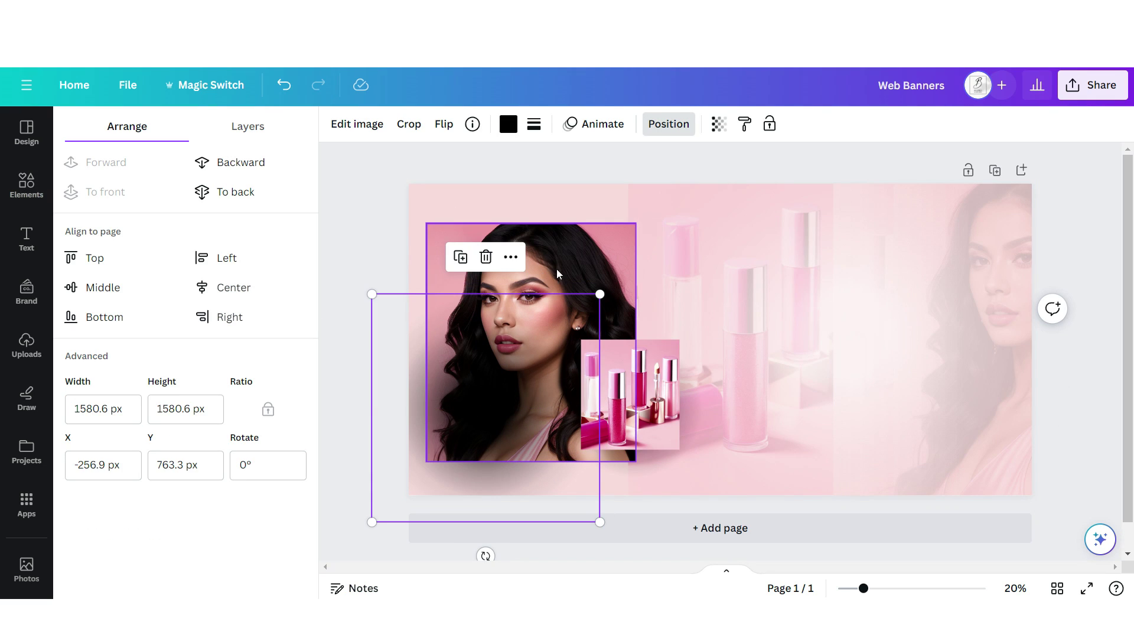
pyautogui.click(227, 192)
pyautogui.moveTo(483, 496); pyautogui.dragTo(483, 483)
pyautogui.click(719, 123)
pyautogui.moveTo(719, 183); pyautogui.dragTo(684, 183)
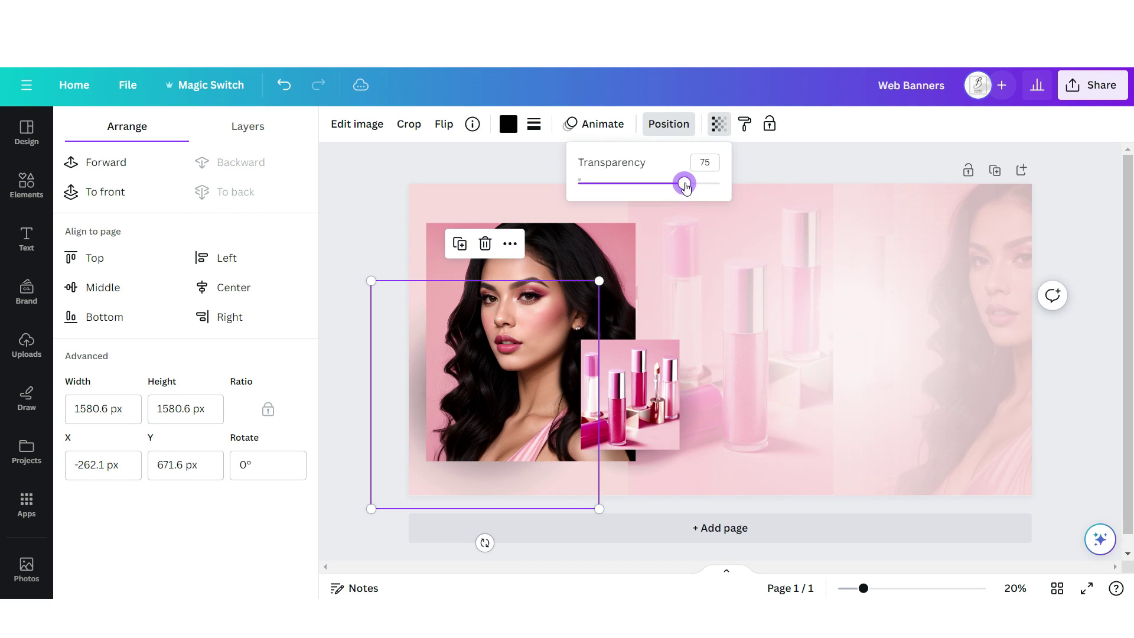
pyautogui.click(26, 240)
pyautogui.click(142, 400)
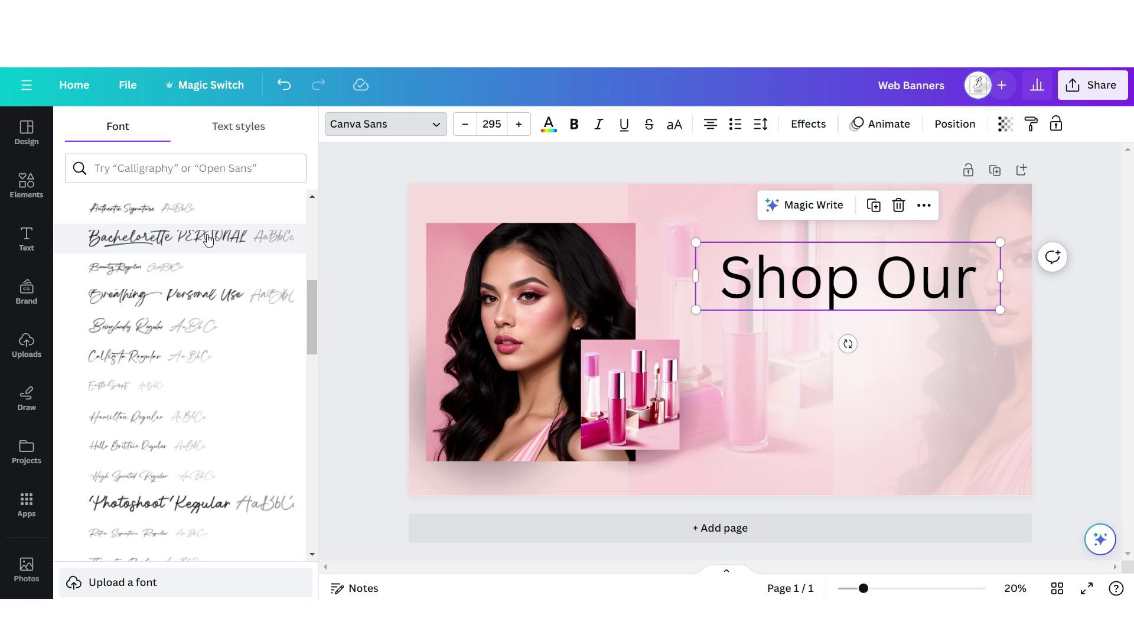
# Step: Add an uppercase DM Serif Display 'LIP GLOSSES' heading with a smaller copy, then a blank page
pyautogui.press('Escape')
pyautogui.click(141, 400)
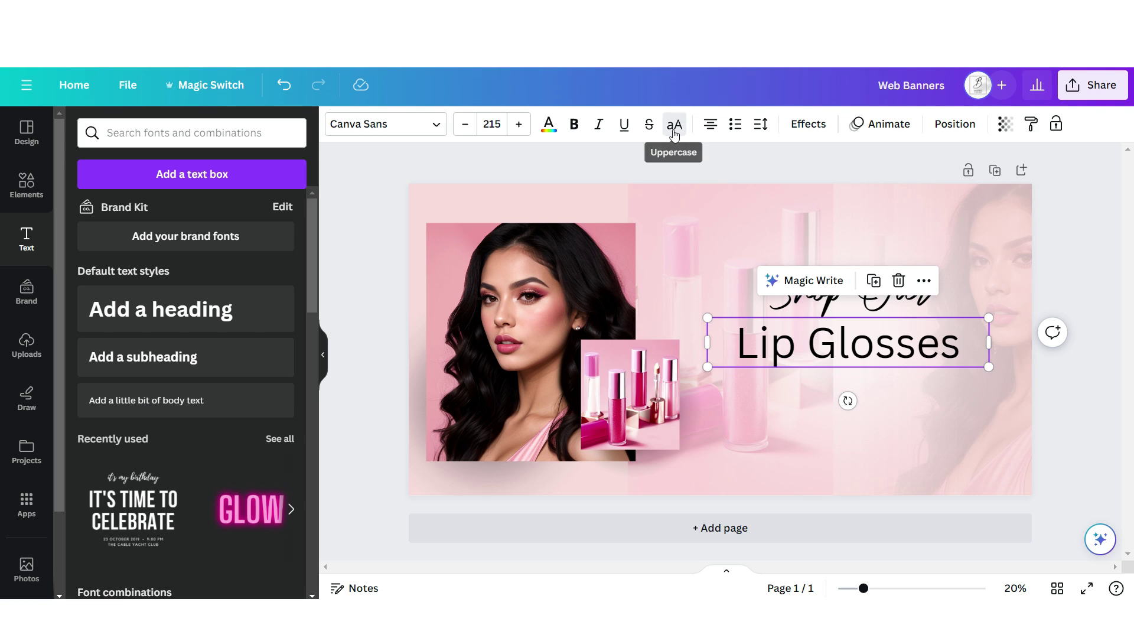
pyautogui.click(675, 124)
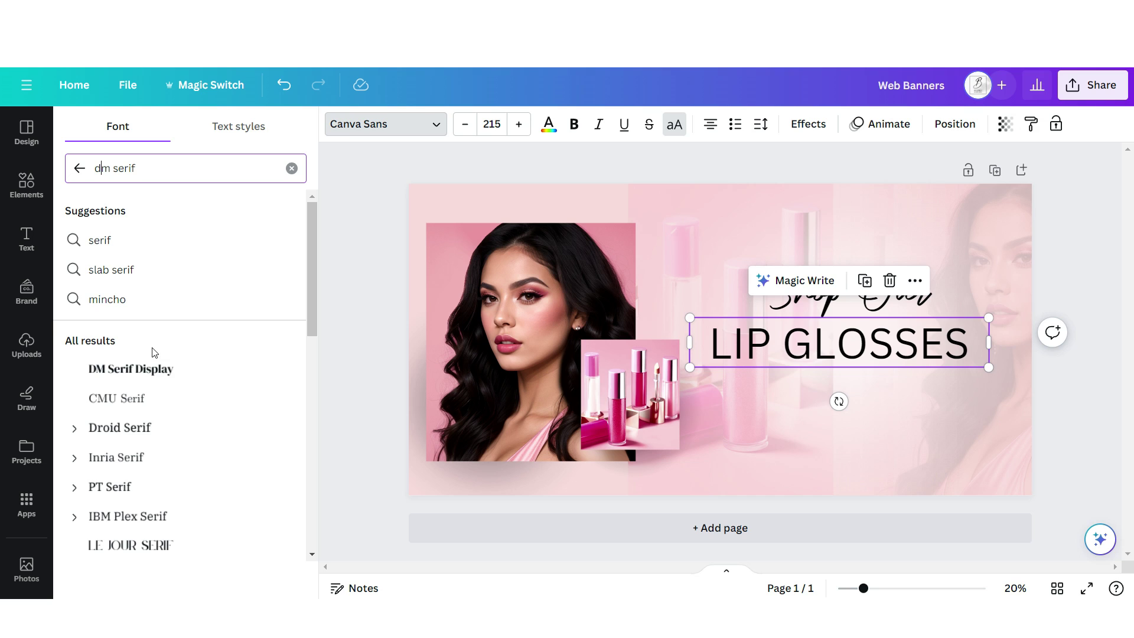
pyautogui.click(131, 368)
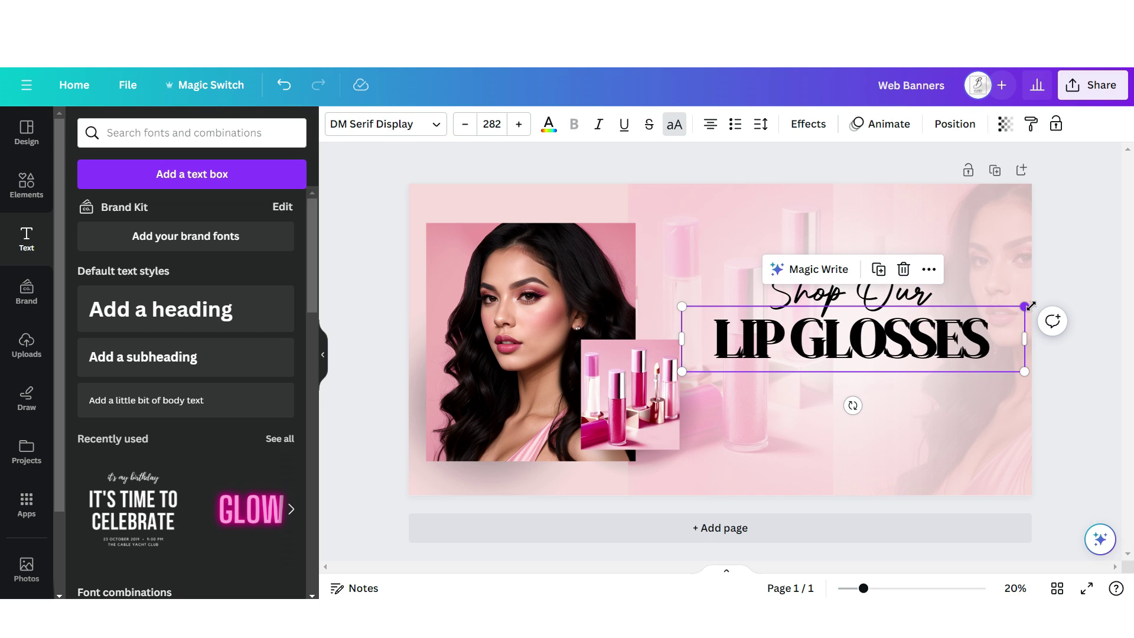
pyautogui.moveTo(1030, 306); pyautogui.dragTo(963, 378)
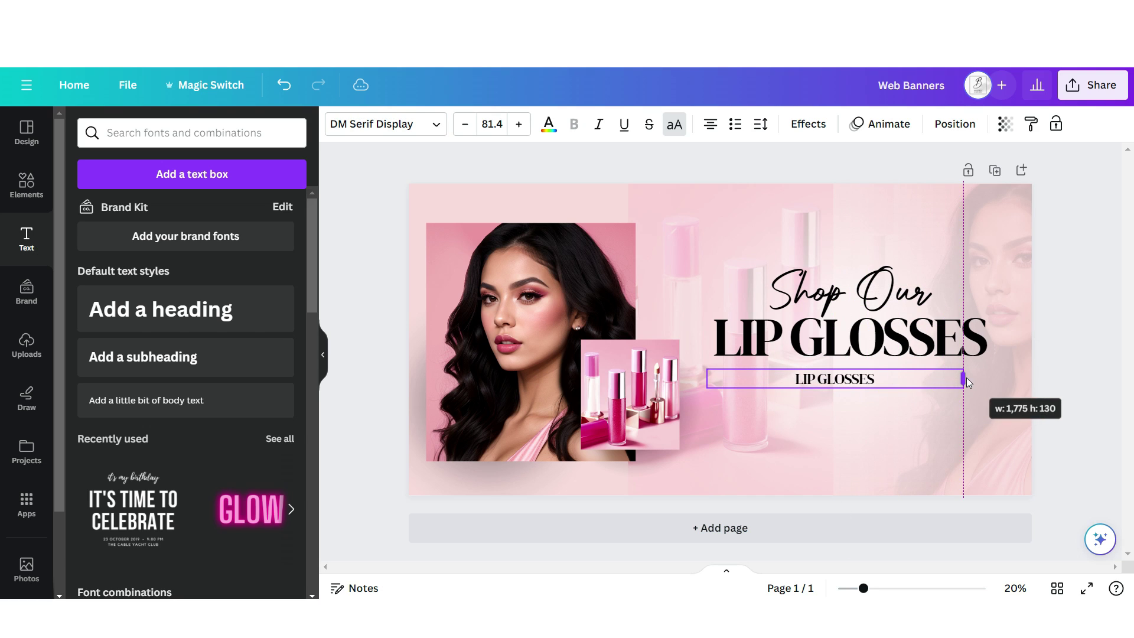
pyautogui.click(1024, 171)
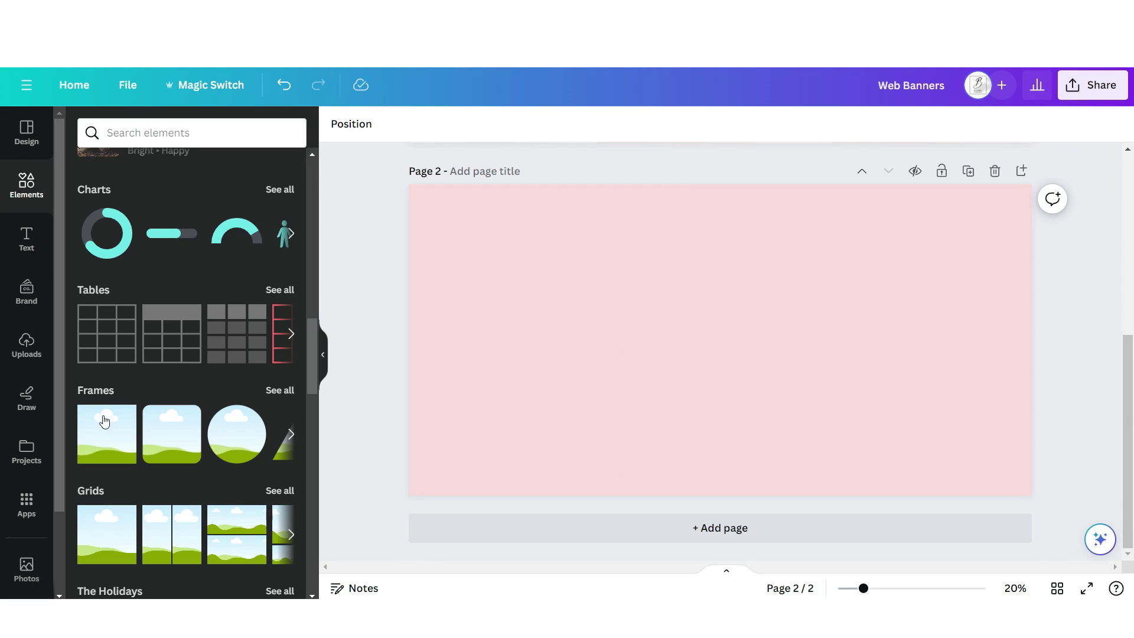
# Step: Add a square photo frame plus a copy tilted about -8.3 degrees behind it
pyautogui.click(99, 440)
pyautogui.click(696, 395)
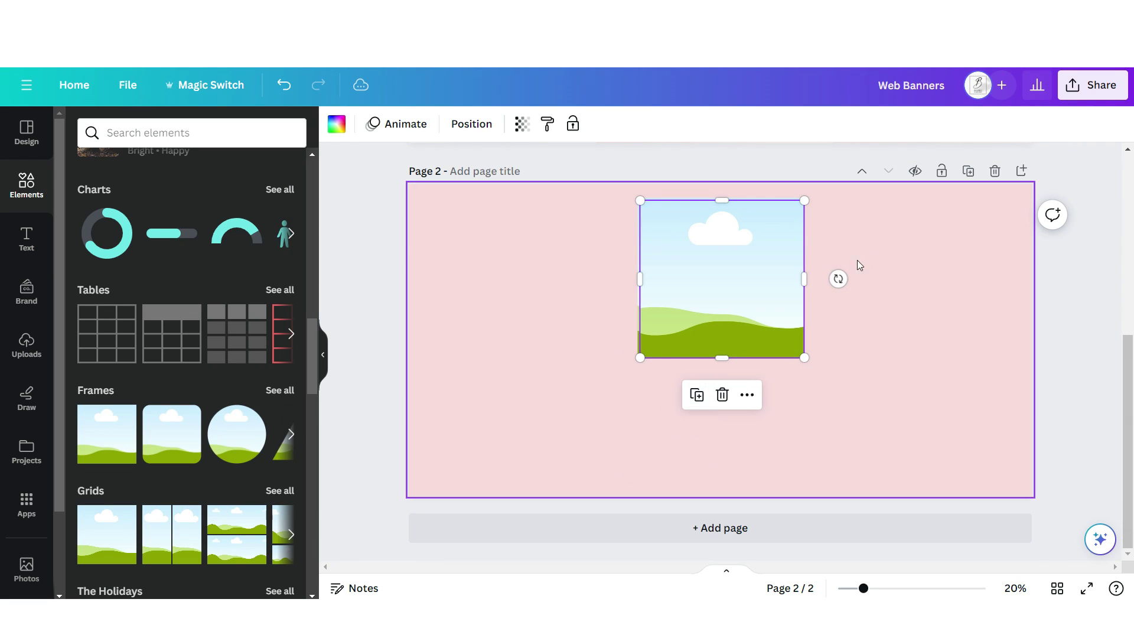
pyautogui.moveTo(839, 279); pyautogui.dragTo(843, 268)
pyautogui.click(472, 124)
pyautogui.click(248, 192)
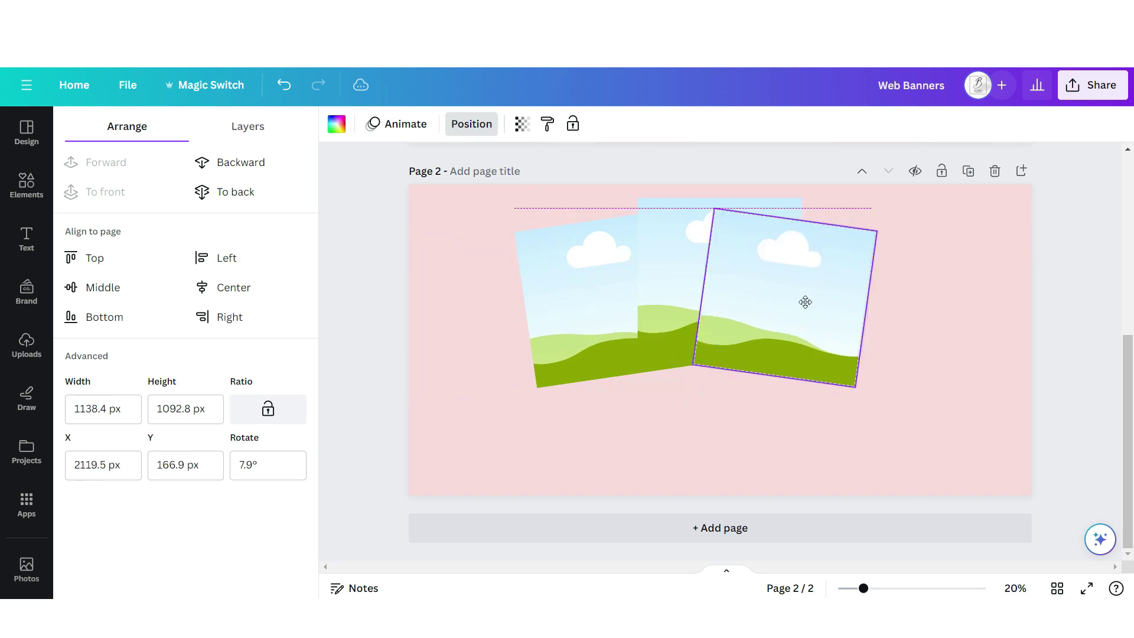
# Step: Fill the centre frame with the woman photo, add a soft glow behind, and place SHOP OUR BESTSELLERS text below
pyautogui.click(27, 346)
pyautogui.moveTo(130, 319); pyautogui.dragTo(726, 334)
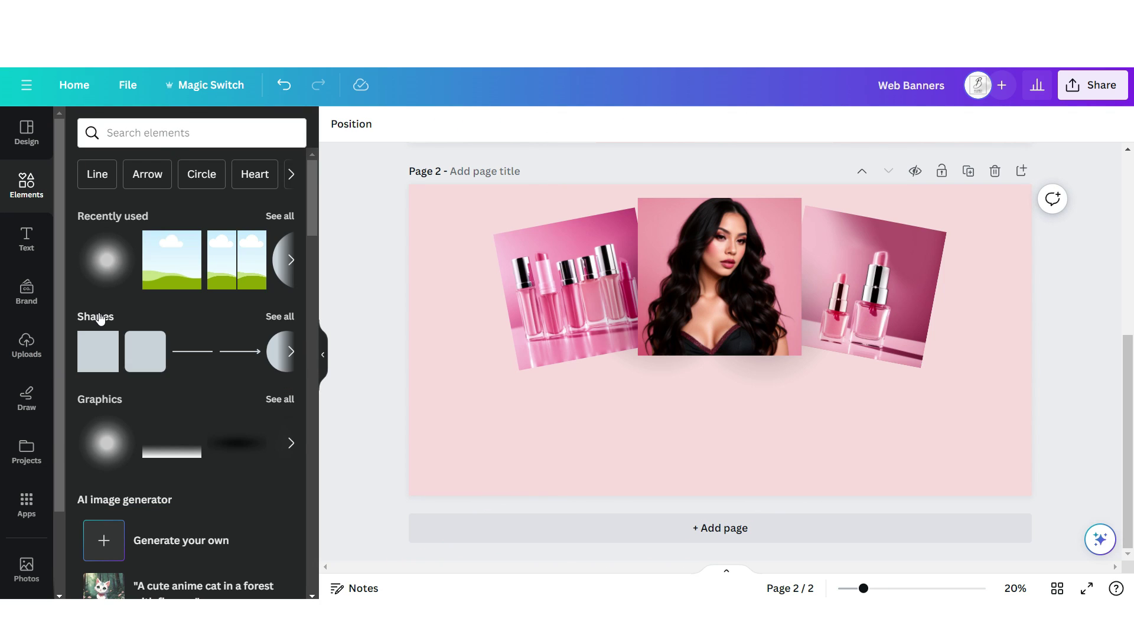
pyautogui.click(106, 272)
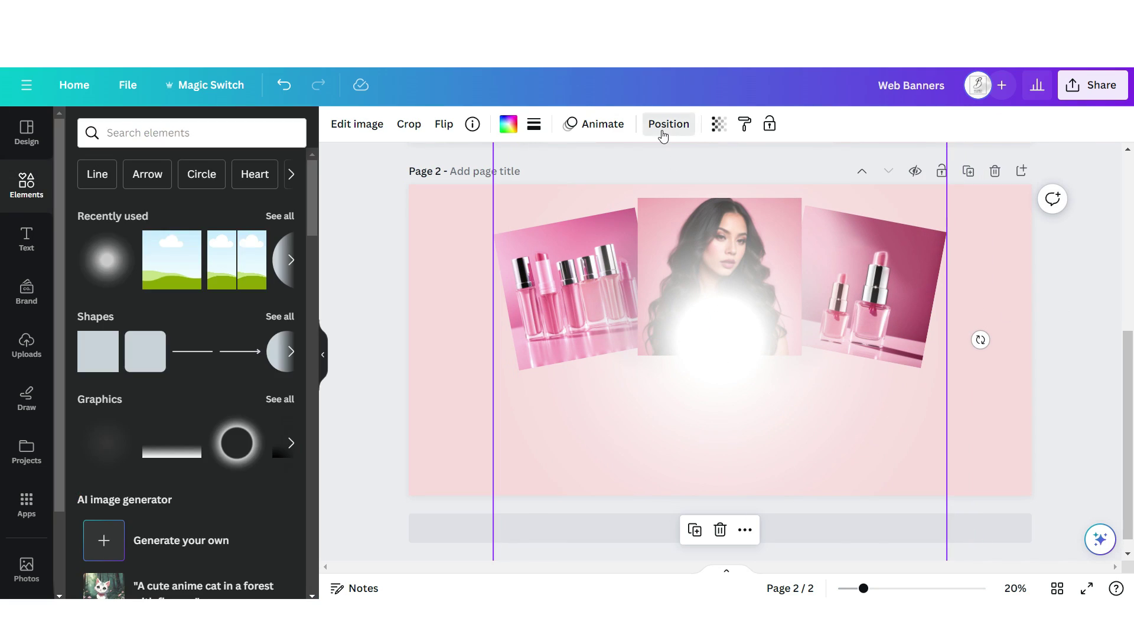
pyautogui.click(664, 135)
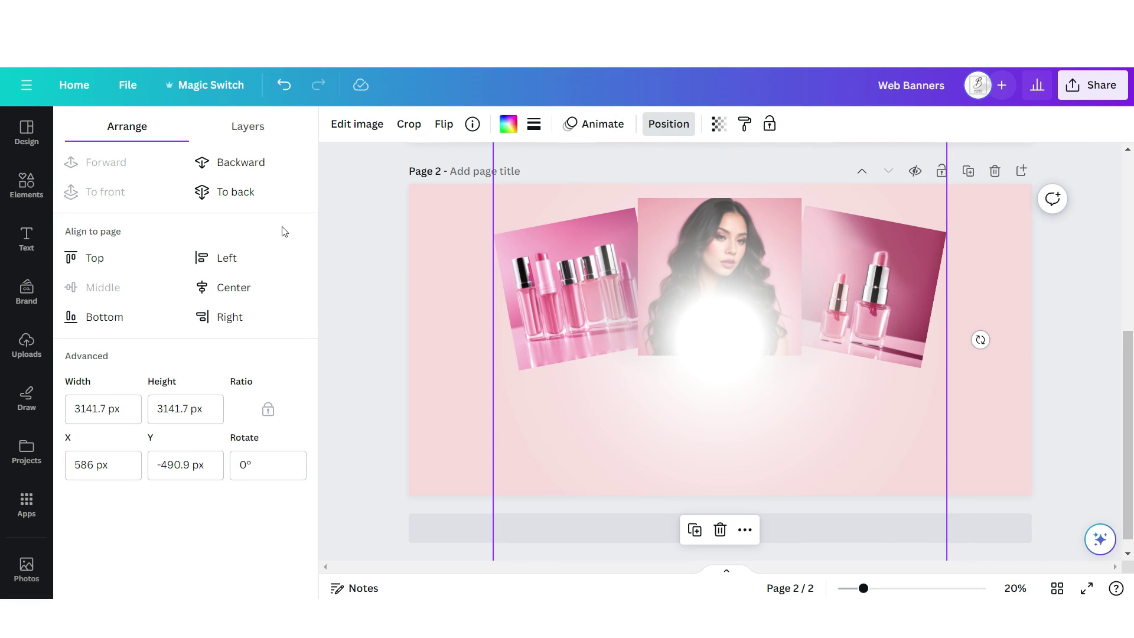
pyautogui.click(203, 191)
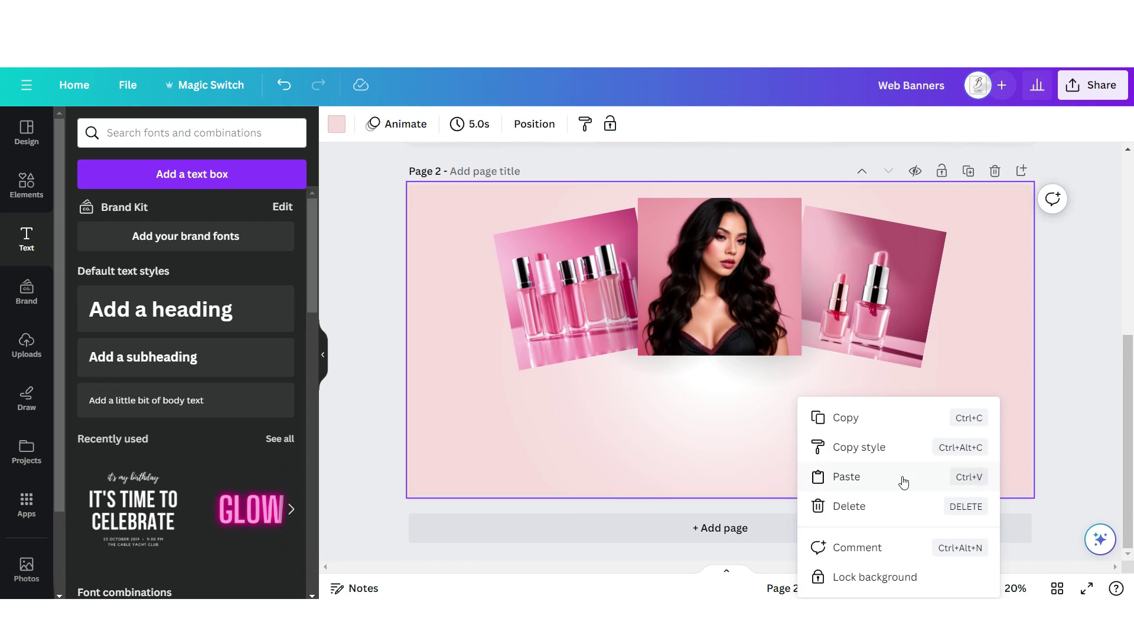
pyautogui.click(904, 474)
pyautogui.moveTo(864, 589); pyautogui.dragTo(856, 588)
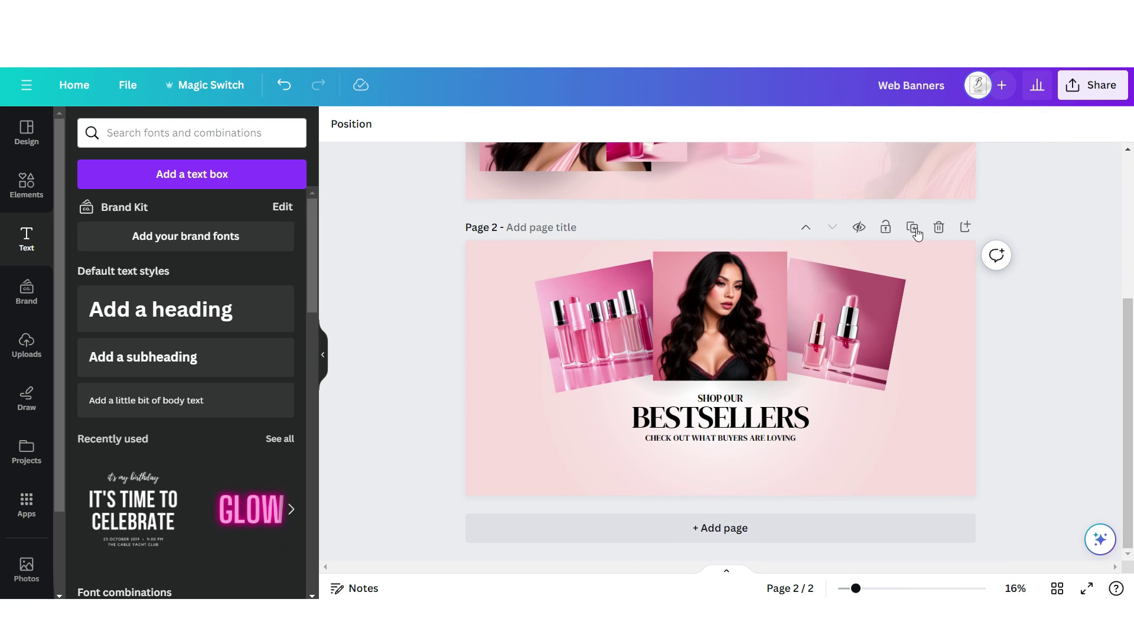
# Step: Add a third page and paste page 2's background glow onto it
pyautogui.click(915, 230)
pyautogui.rightClick(850, 219)
pyautogui.click(891, 232)
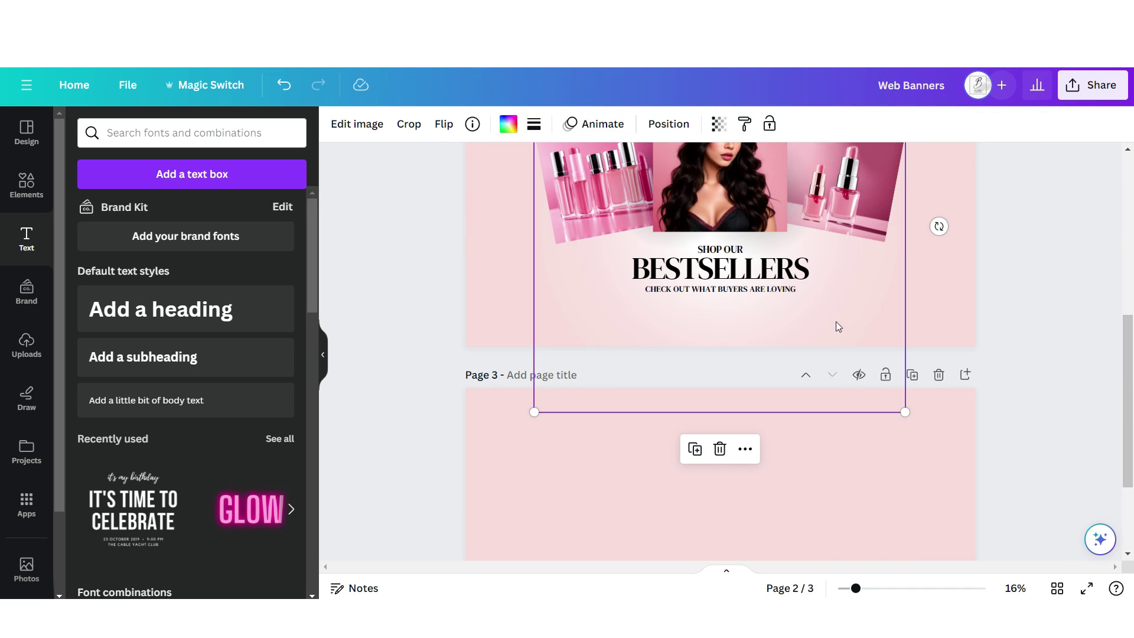
pyautogui.scroll(-3, 841, 327)
pyautogui.rightClick(569, 401)
pyautogui.click(26, 186)
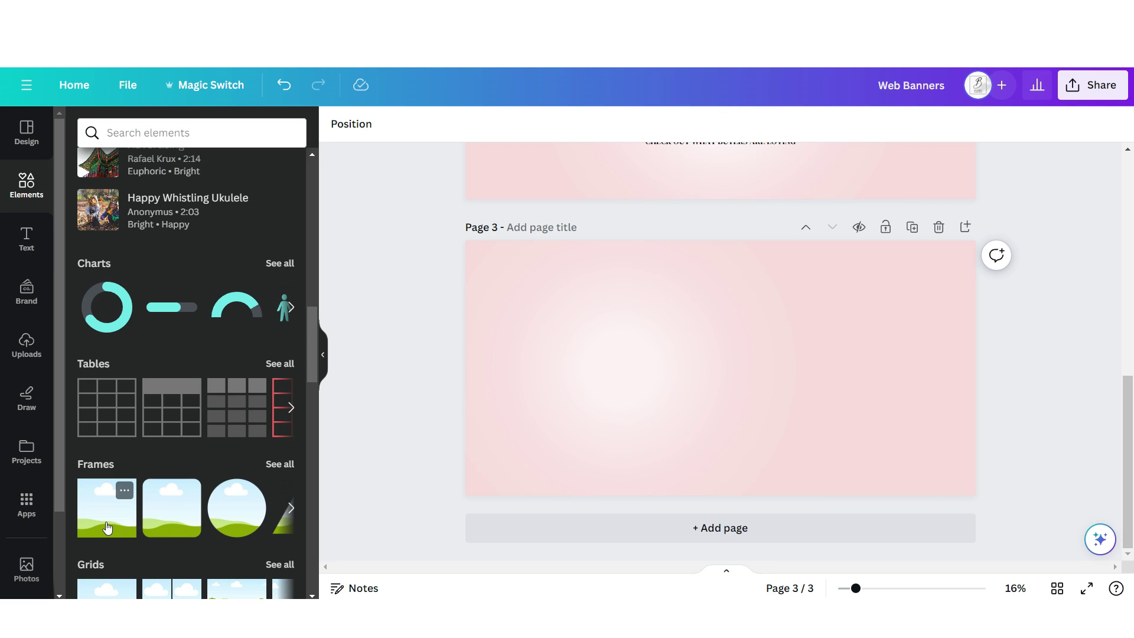
# Step: Add a photo frame on the right of page 3 holding the lipstick photo
pyautogui.click(96, 515)
pyautogui.moveTo(719, 367); pyautogui.dragTo(898, 443)
pyautogui.click(27, 346)
pyautogui.moveTo(130, 319); pyautogui.dragTo(792, 413)
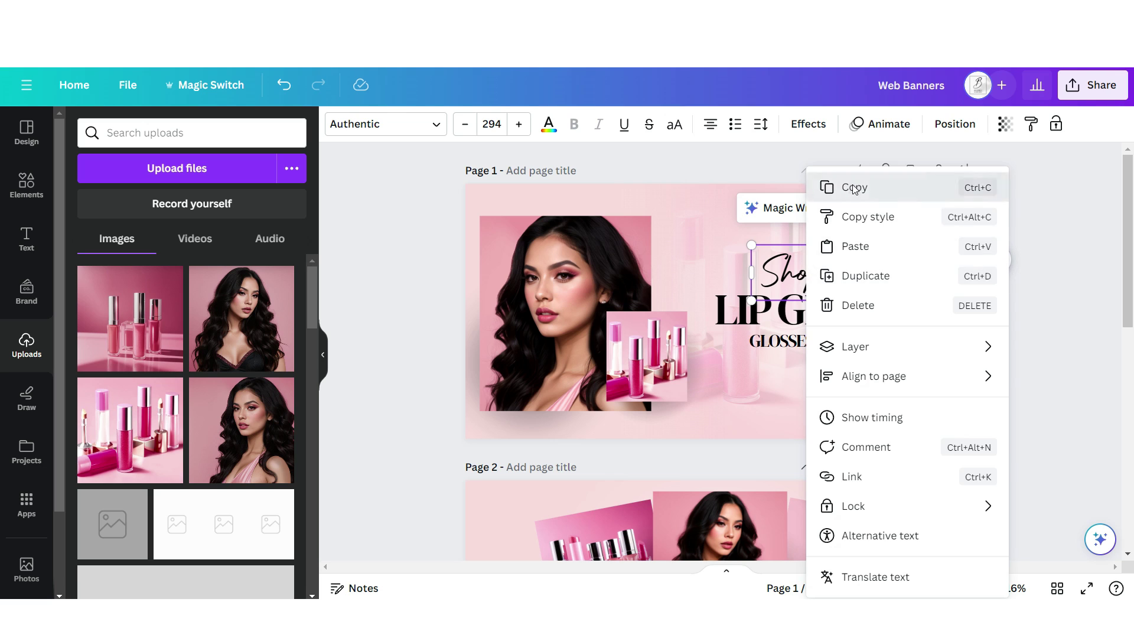
# Step: Copy the Shop Our and LIP GLOSSES headings from page 1
pyautogui.click(853, 185)
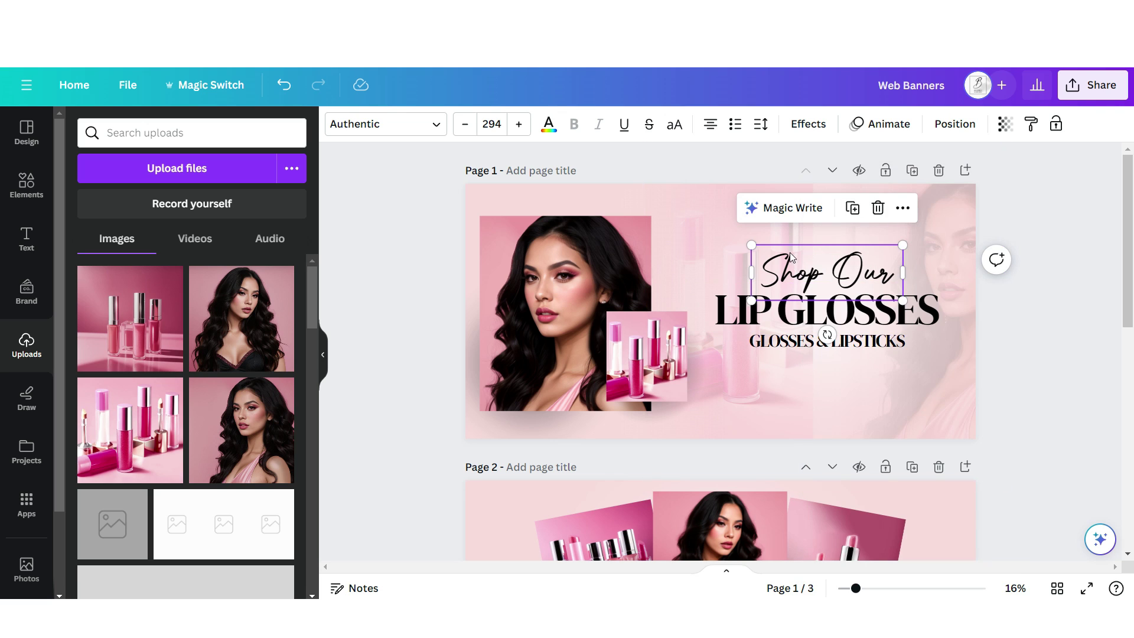
pyautogui.click(830, 312)
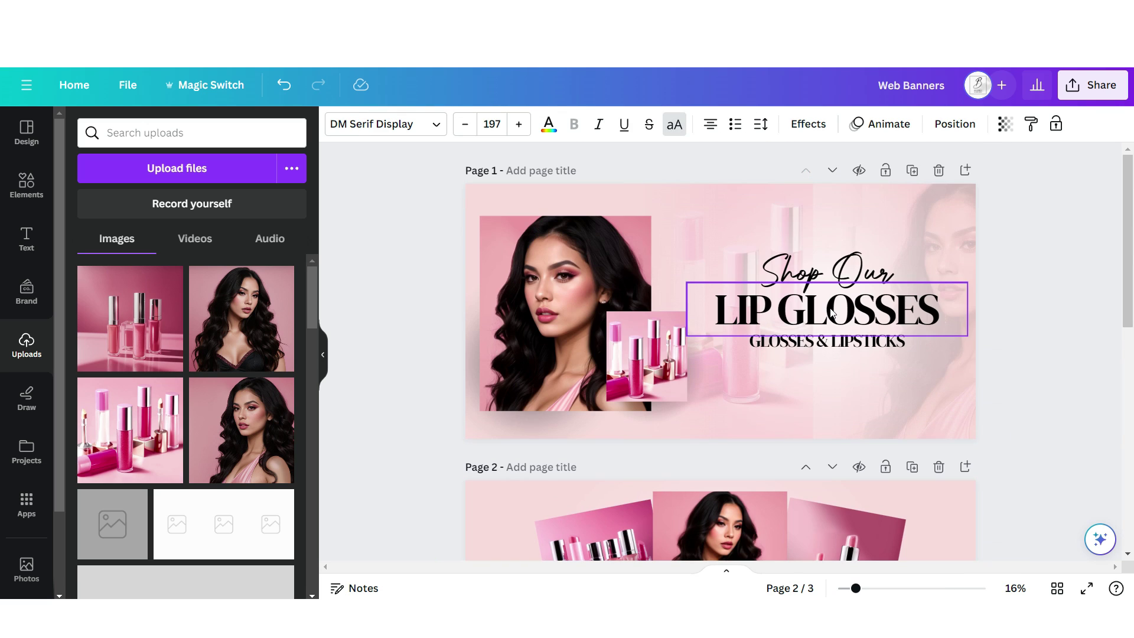
pyautogui.rightClick(825, 314)
pyautogui.press('Escape')
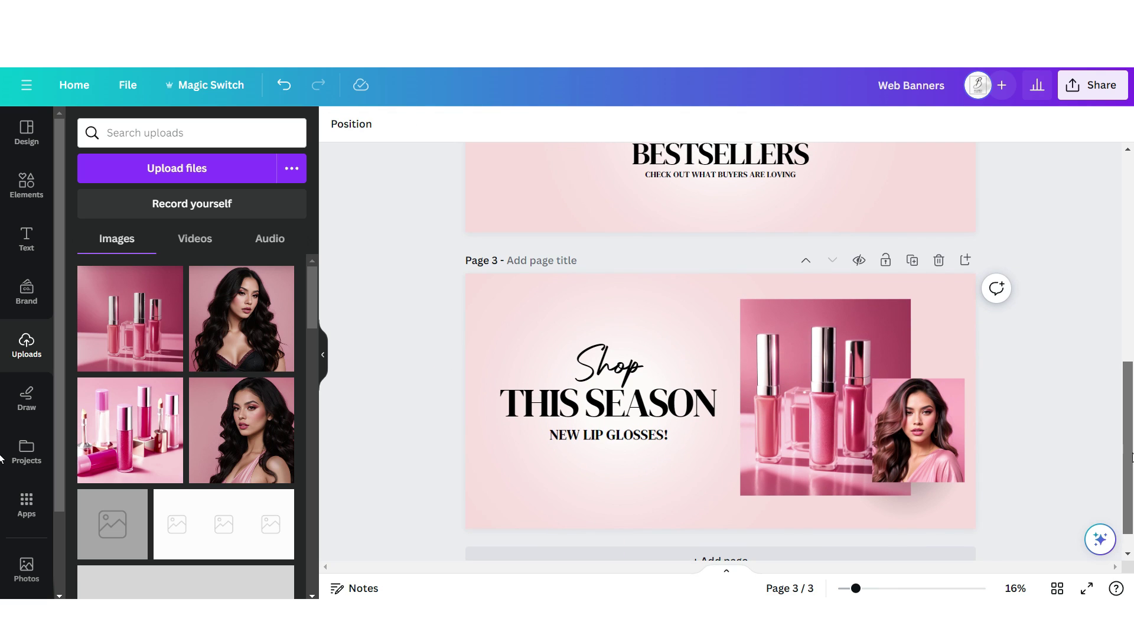
pyautogui.moveTo(1132, 458); pyautogui.dragTo(1132, 257)
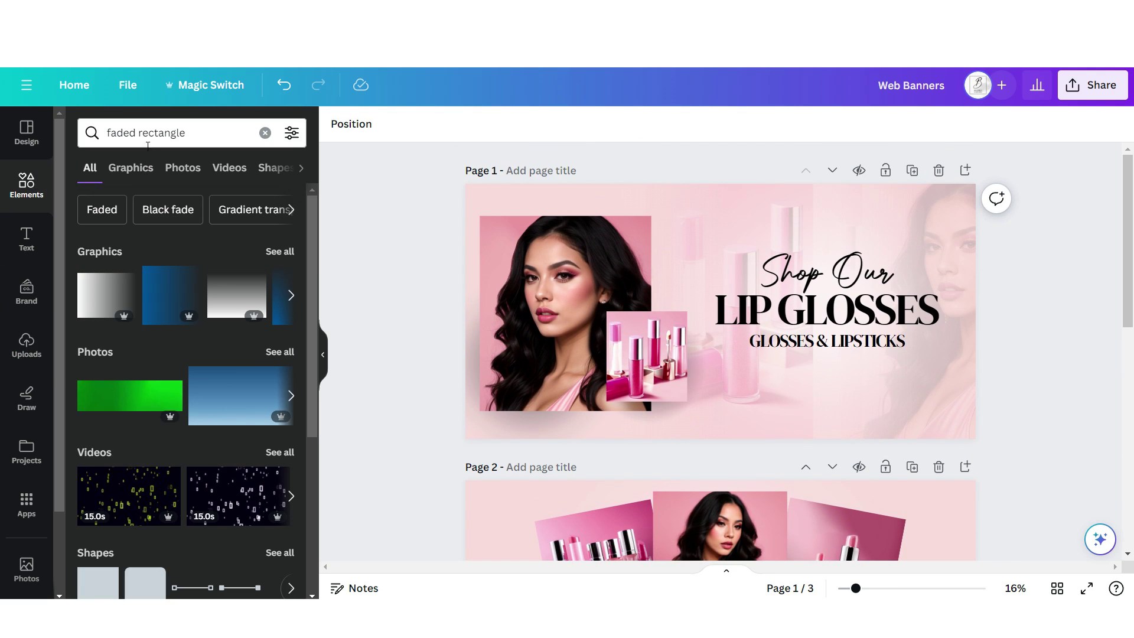
# Step: Browse graphics for a faded rectangle, then set up downloading page 1 as a PNG
pyautogui.click(131, 168)
pyautogui.scroll(-3, 185, 354)
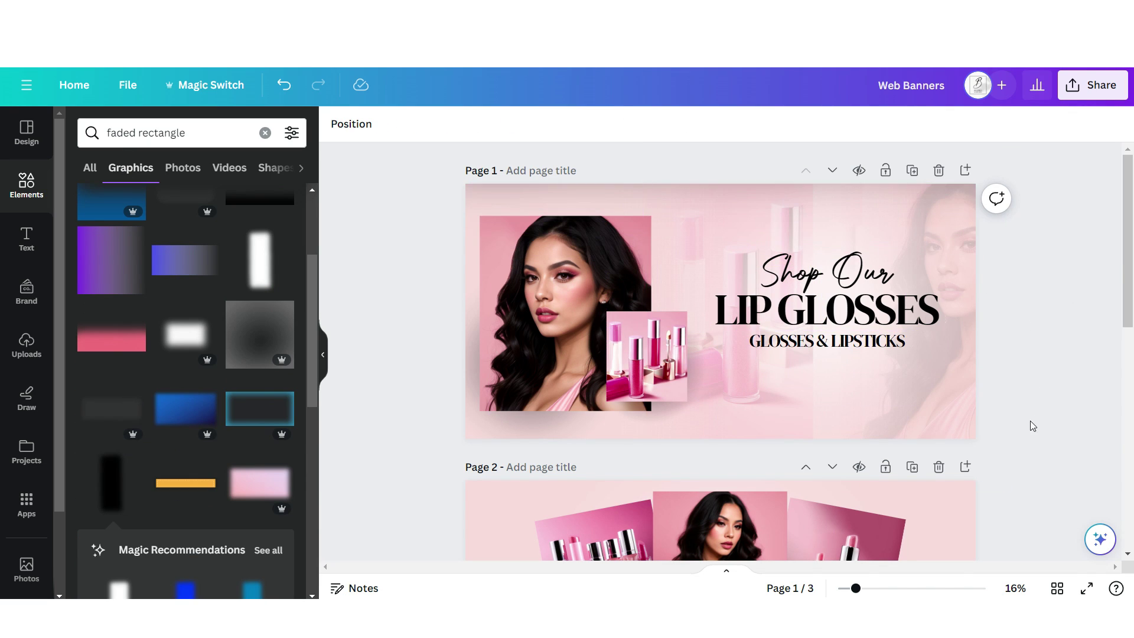
pyautogui.scroll(-5, 1033, 416)
pyautogui.click(902, 352)
pyautogui.click(1001, 345)
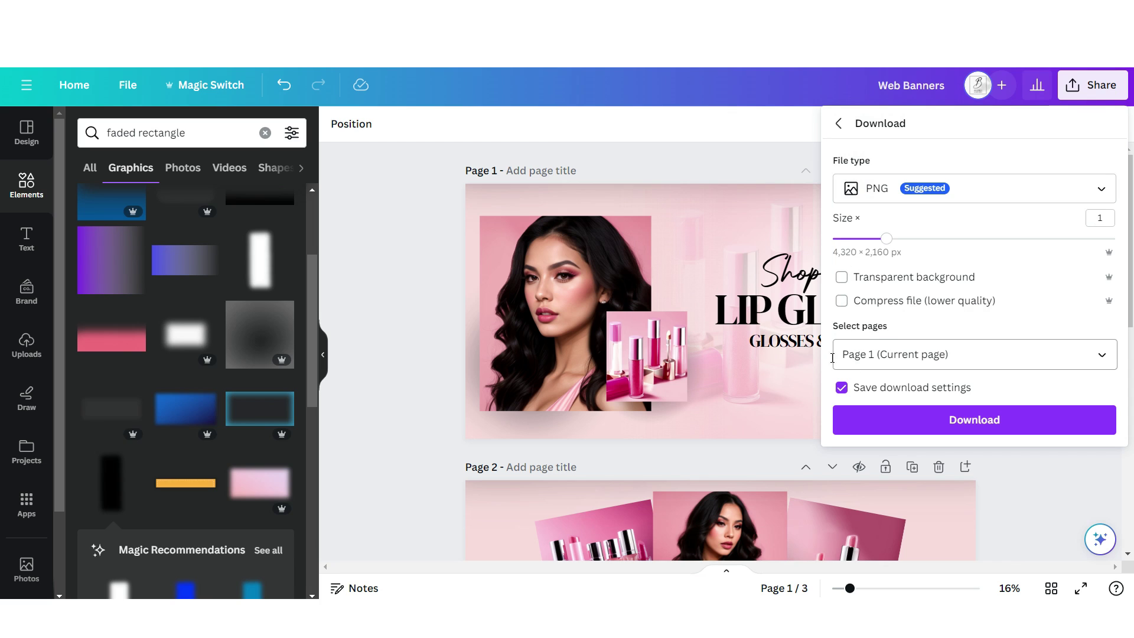
pyautogui.scroll(-3, 765, 370)
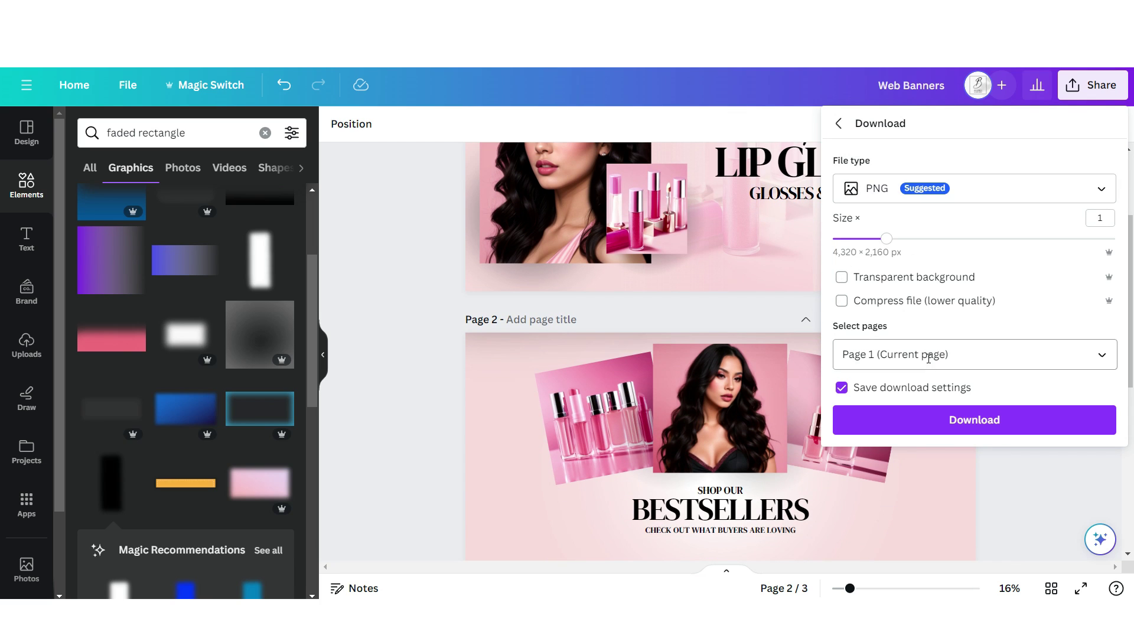
pyautogui.click(974, 419)
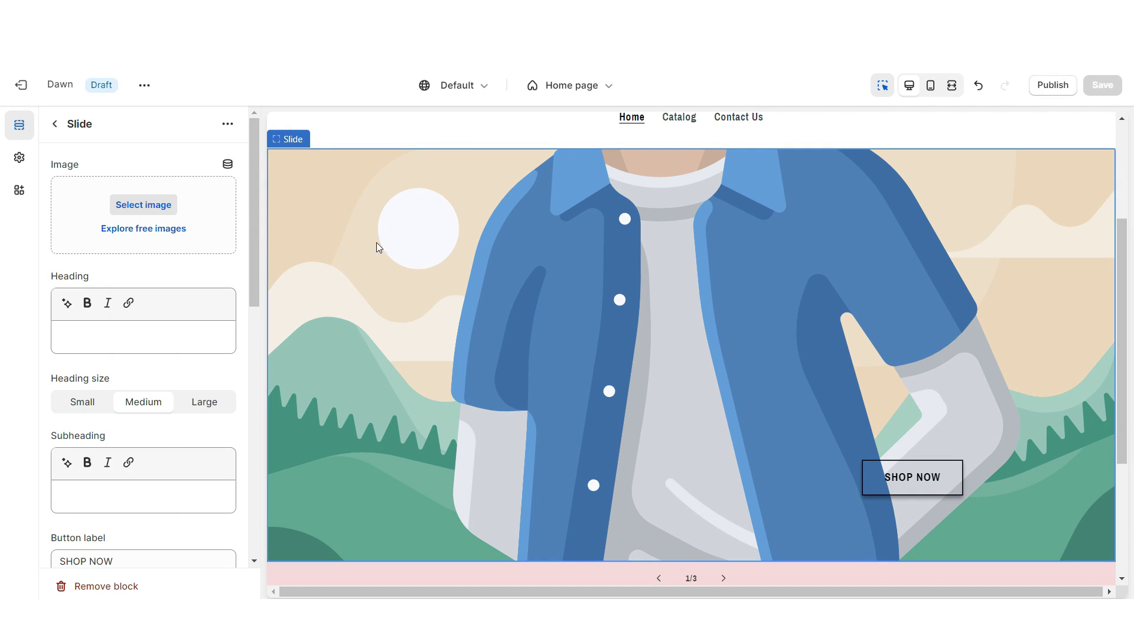
# Step: Use the lip glosses banner as the first slide and set slide height to adapt to first image
pyautogui.click(170, 207)
pyautogui.doubleClick(892, 339)
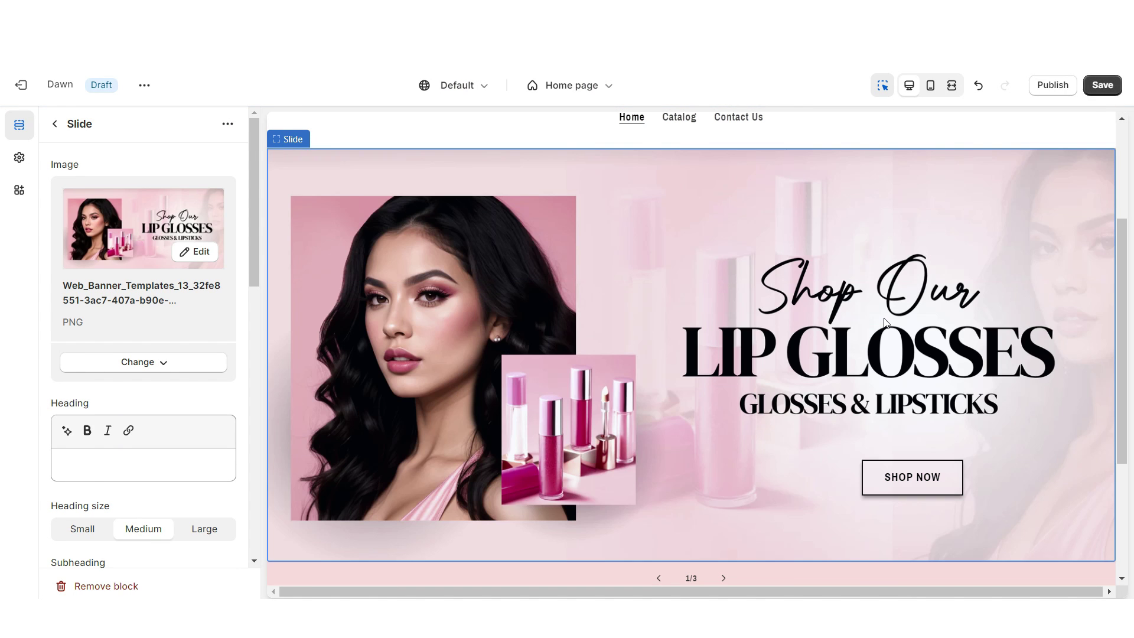
pyautogui.click(54, 123)
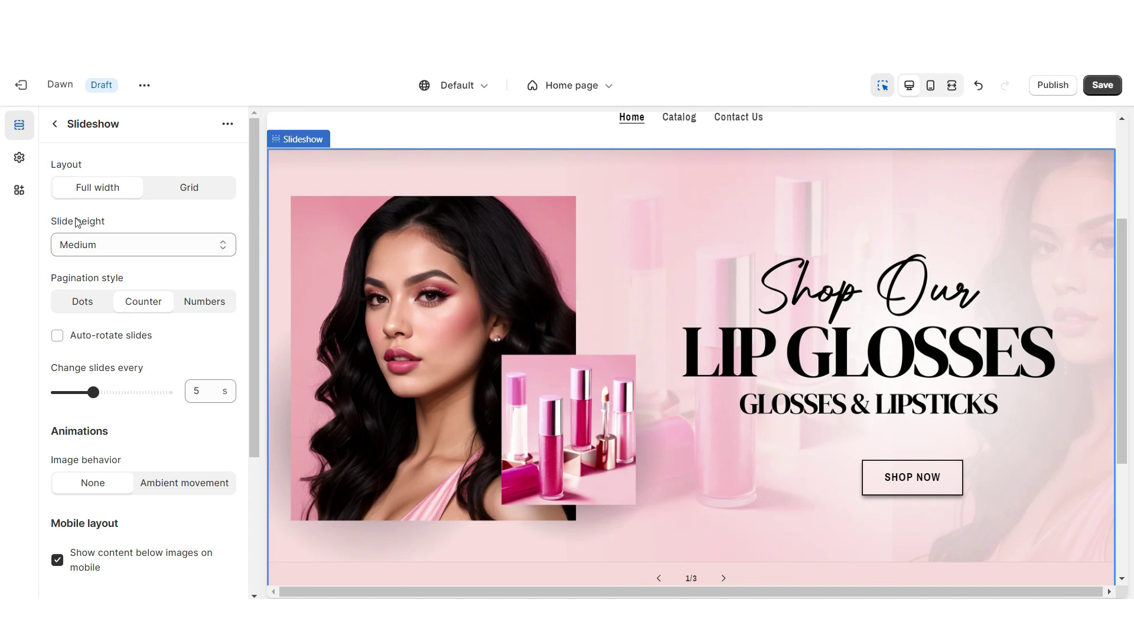
pyautogui.click(84, 247)
pyautogui.click(95, 258)
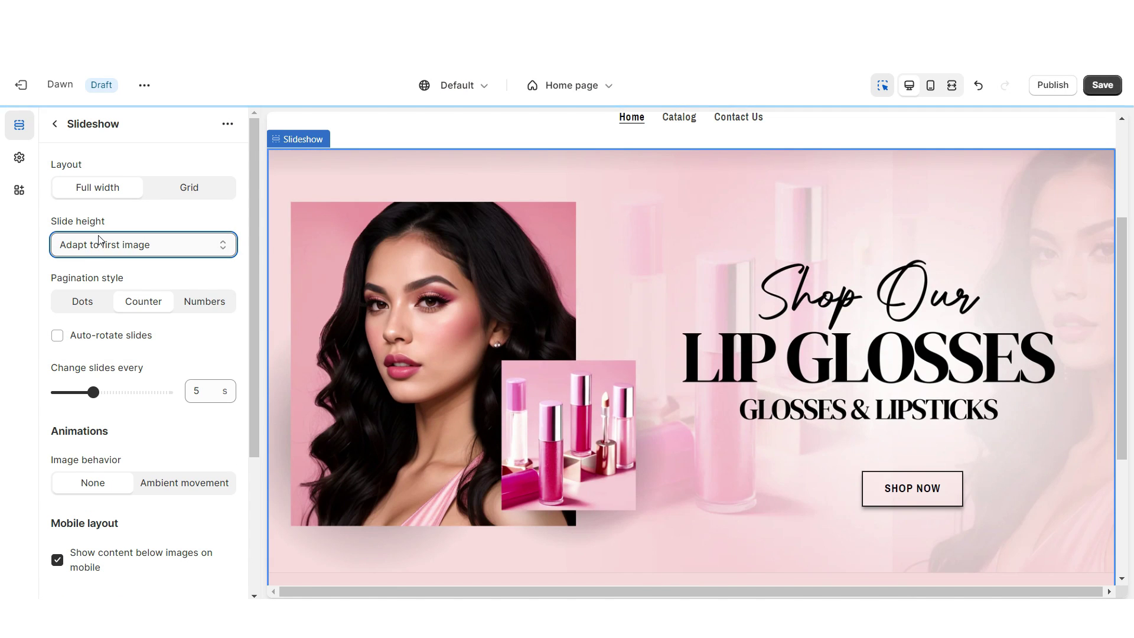
# Step: Put a pink banner image on the second slide
pyautogui.click(974, 88)
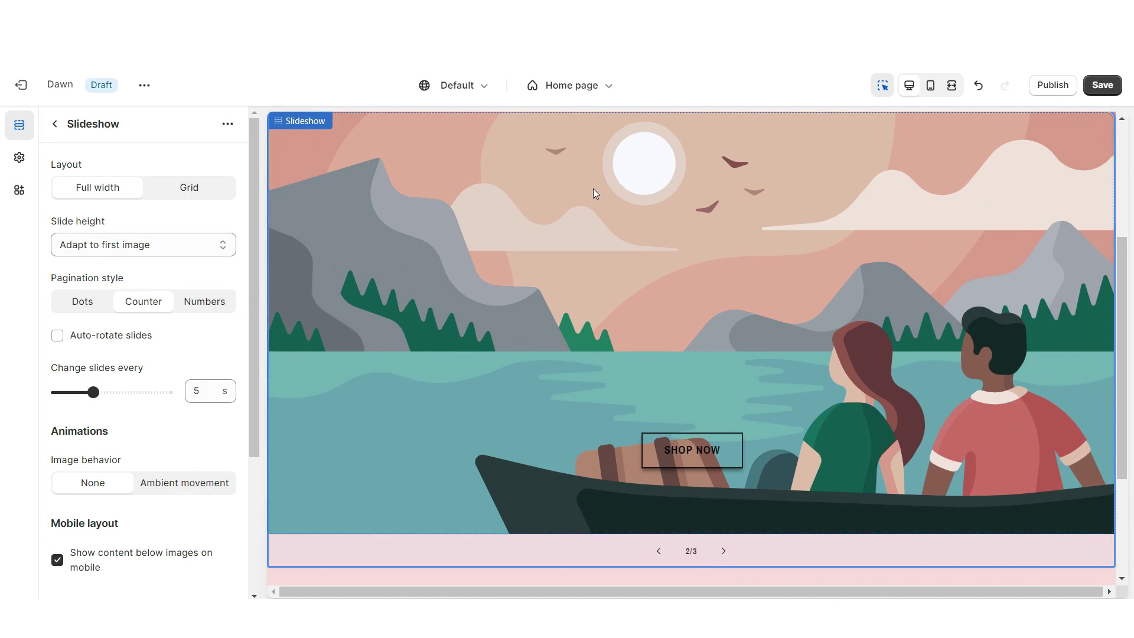
pyautogui.click(592, 179)
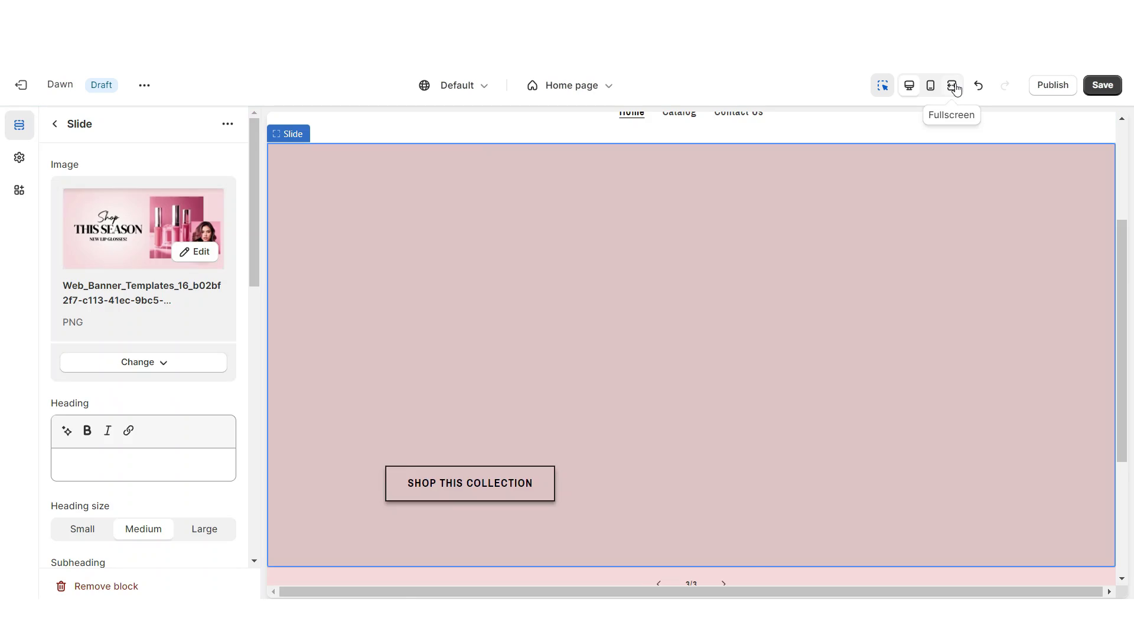
pyautogui.click(952, 85)
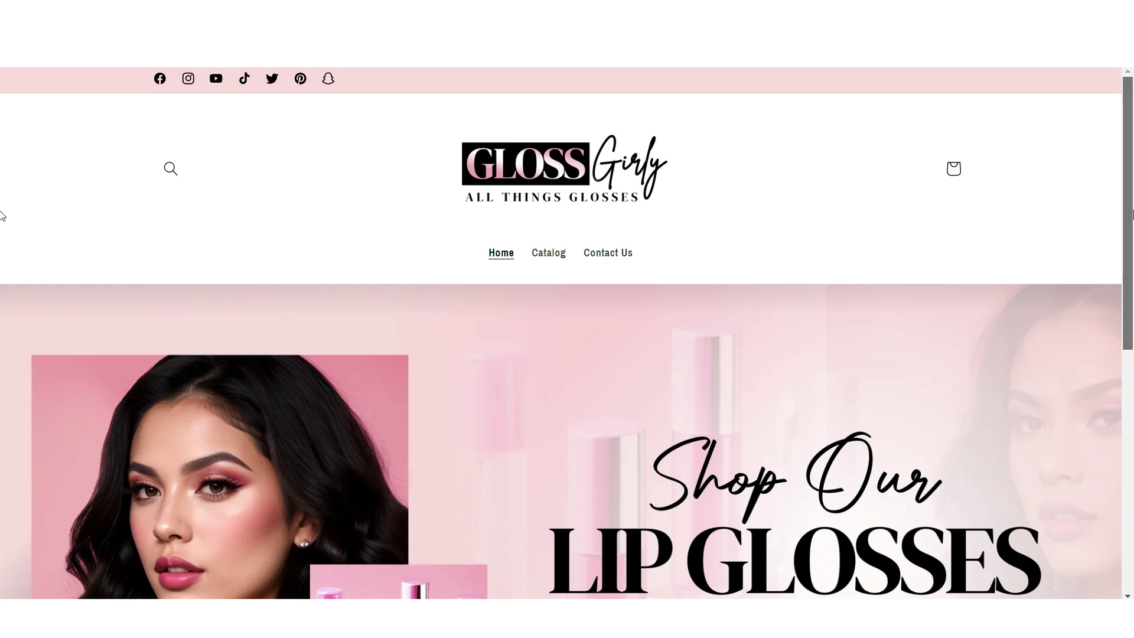
pyautogui.scroll(-4, 2, 283)
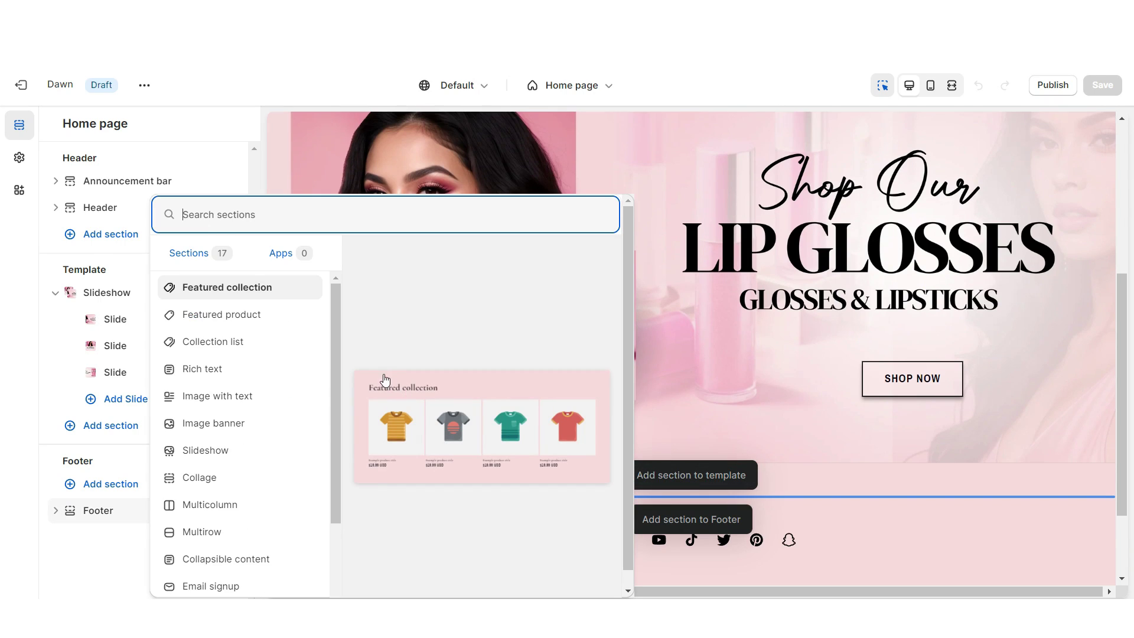
# Step: Add a Collection list section to the home page
pyautogui.click(286, 340)
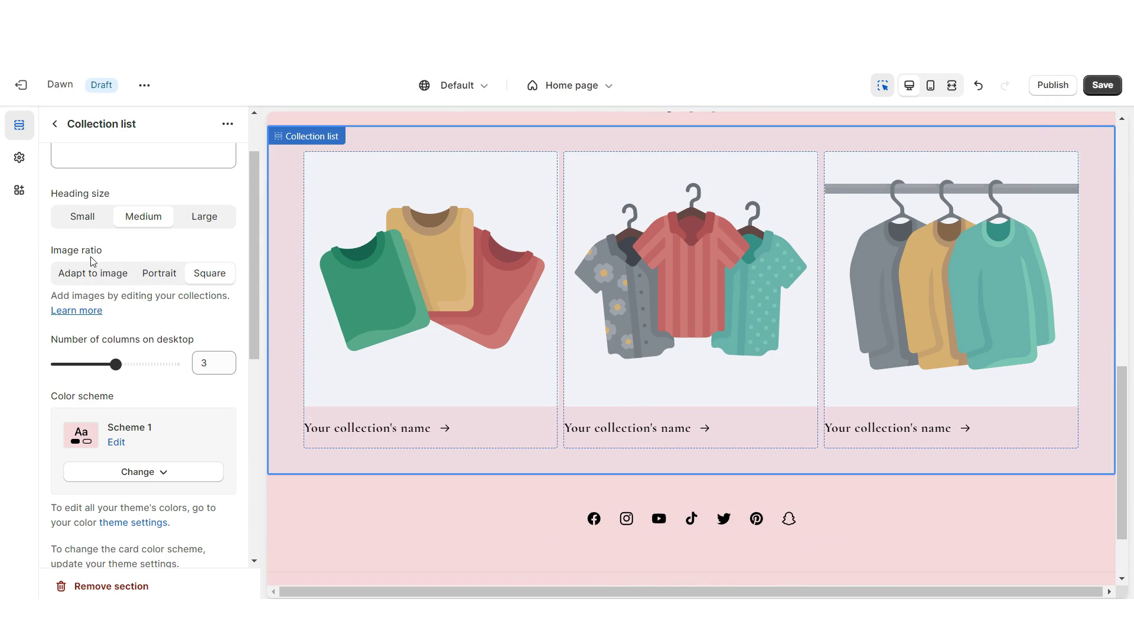
pyautogui.scroll(-7, 92, 332)
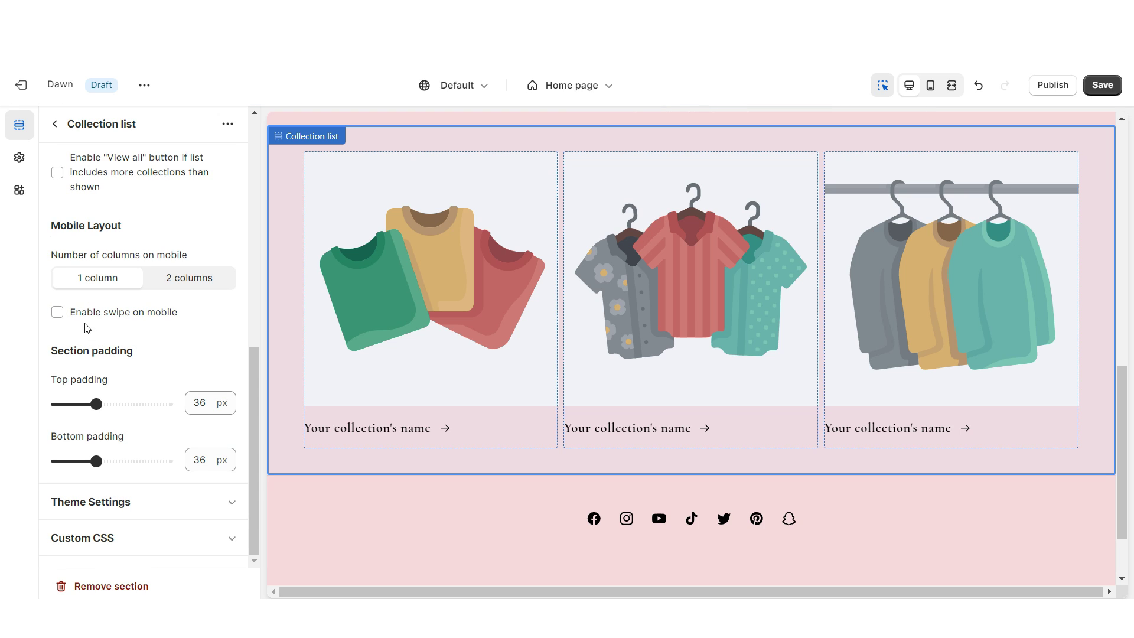
pyautogui.scroll(6, 157, 320)
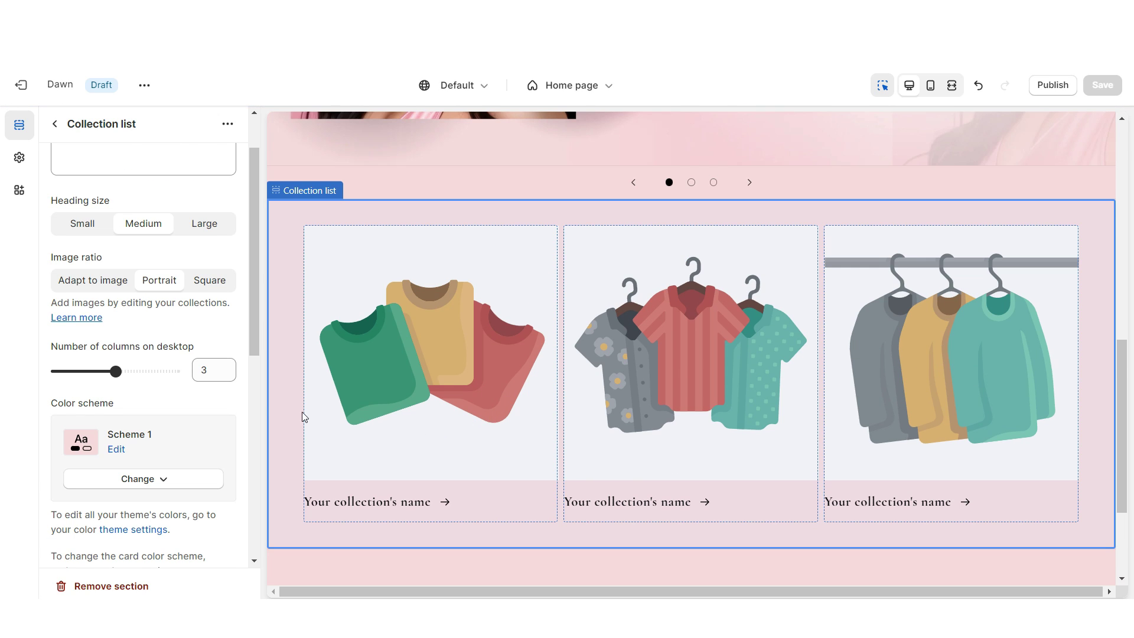
pyautogui.scroll(-3, 206, 225)
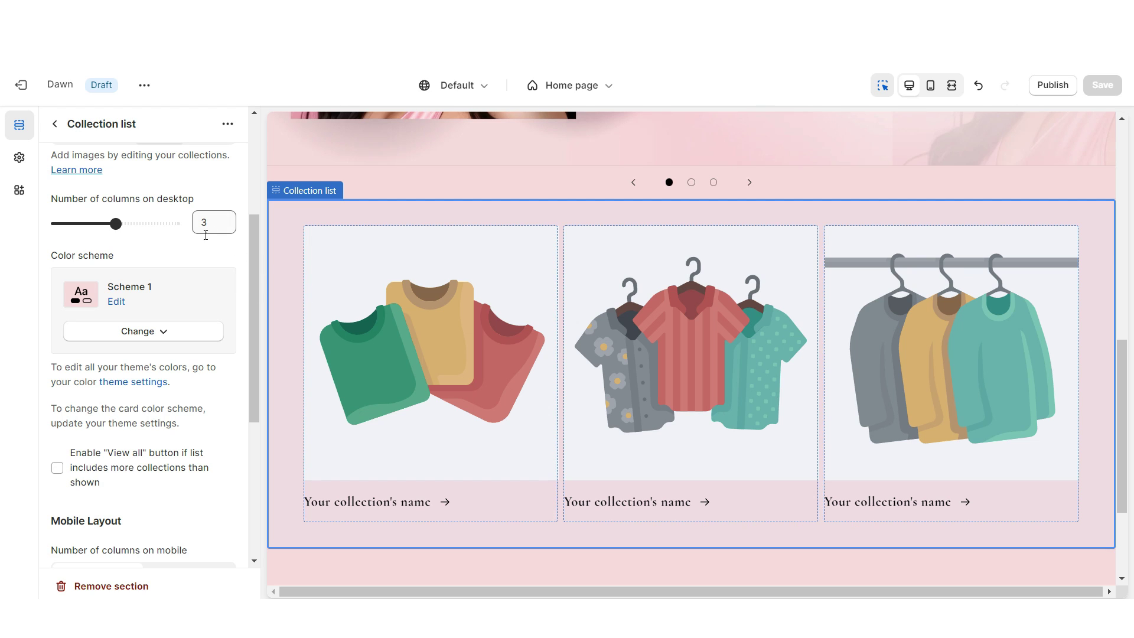
pyautogui.scroll(-3, 83, 320)
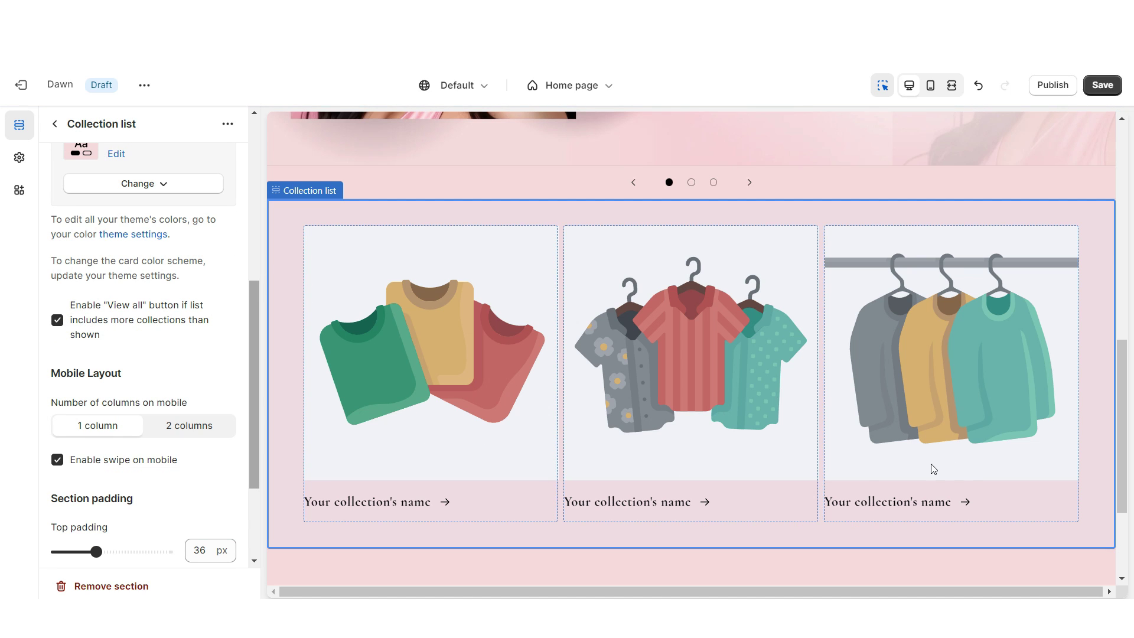
pyautogui.scroll(3, 460, 440)
# Step: Insert a Rich text section and remove its description text and button blocks
pyautogui.click(689, 349)
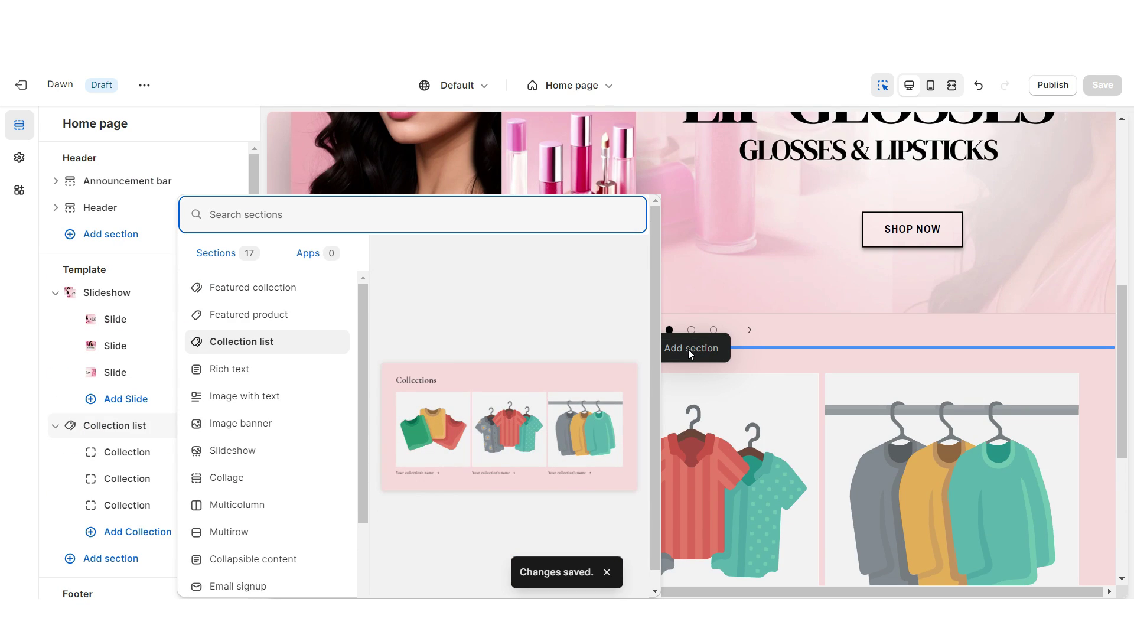
pyautogui.click(229, 368)
pyautogui.click(886, 443)
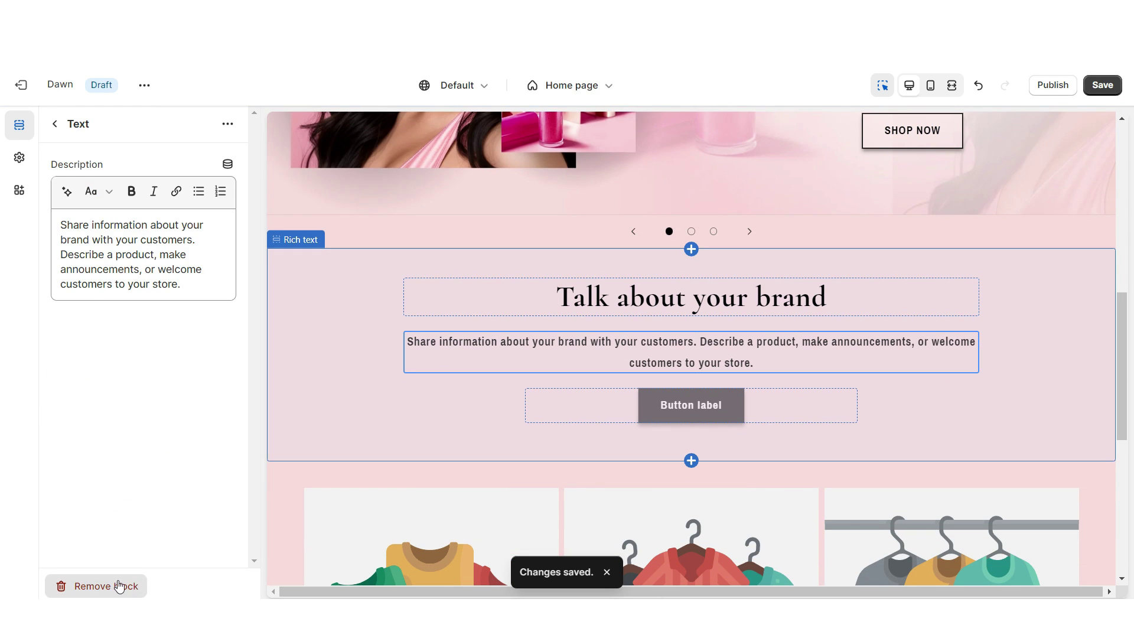
pyautogui.click(101, 585)
pyautogui.click(123, 585)
# Step: Replace the Rich text heading with SHOP OUR CATEGORIES and save
pyautogui.click(629, 302)
pyautogui.tripleClick(106, 223)
pyautogui.rightClick(132, 228)
pyautogui.click(147, 313)
pyautogui.hotkey('ctrl', 's')
pyautogui.scroll(-2, 442, 414)
pyautogui.click(441, 500)
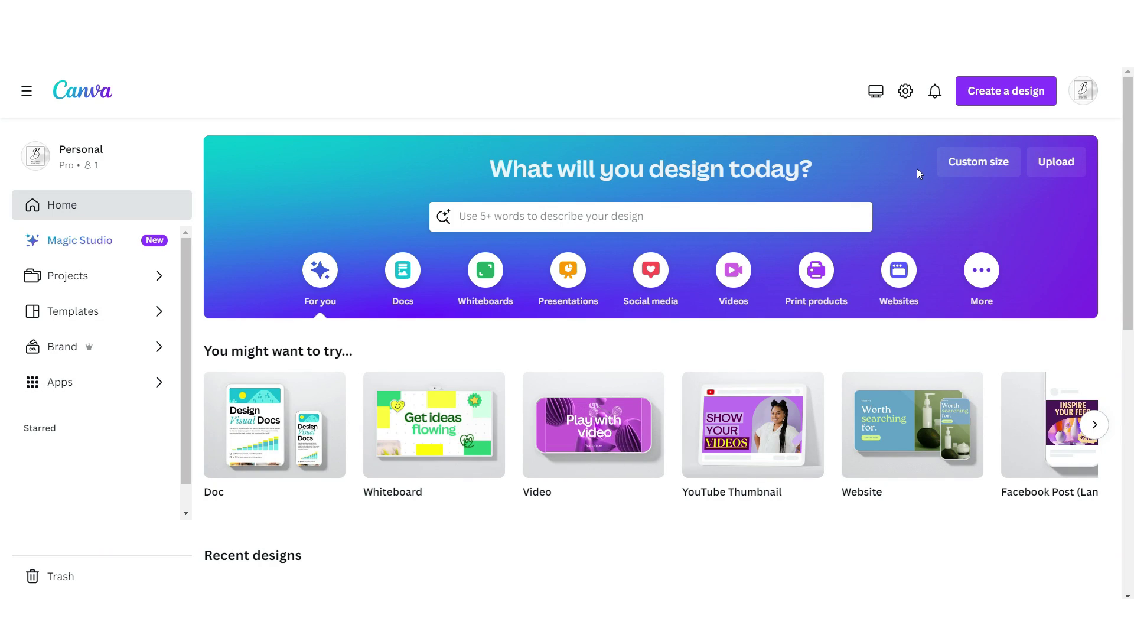
# Step: Create a new custom-size Canva design of 1179×1473 px
pyautogui.click(995, 167)
pyautogui.write('1179')
pyautogui.press('Tab')
pyautogui.write('1473')
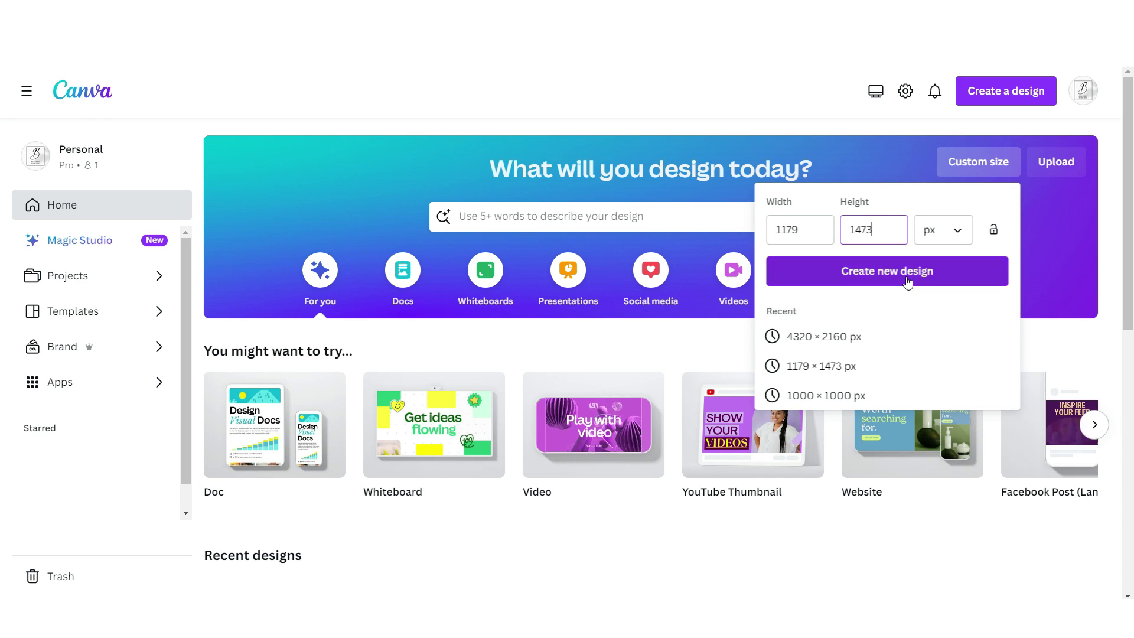
pyautogui.click(887, 270)
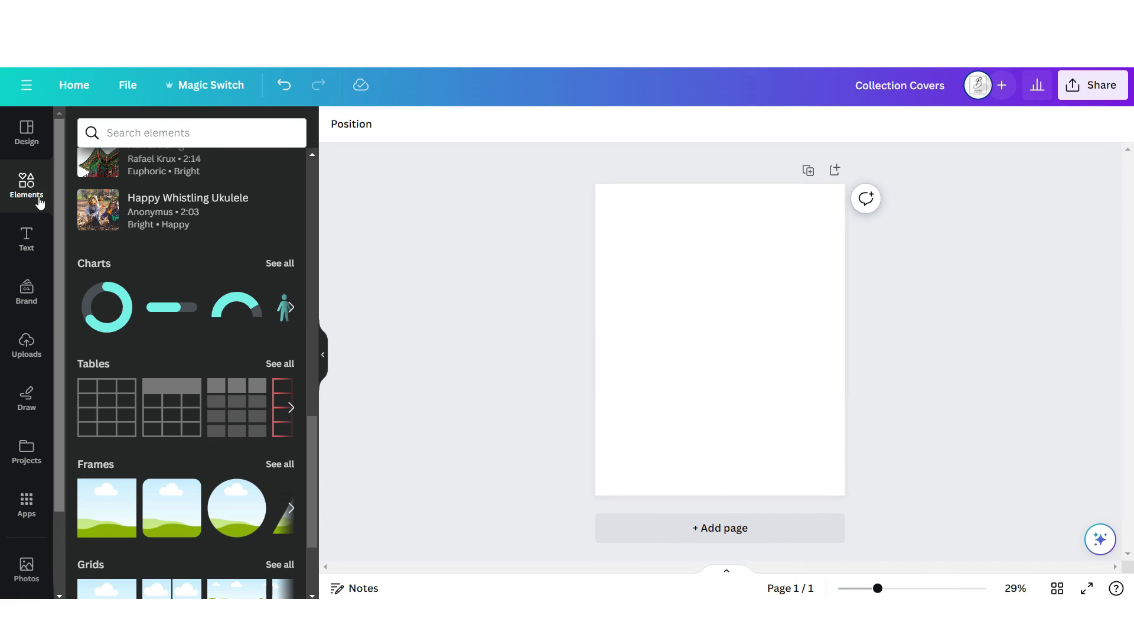
# Step: Add a landscape photo frame, a pink background and an all-caps GLOSSES title
pyautogui.click(102, 518)
pyautogui.moveTo(99, 295); pyautogui.dragTo(106, 292)
pyautogui.press('t')
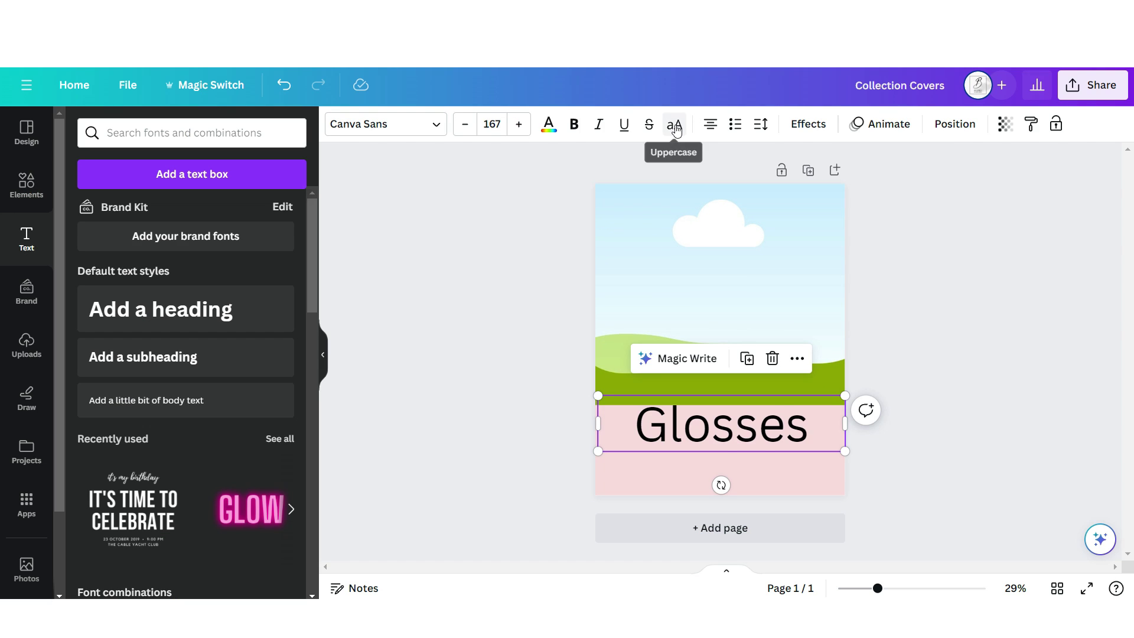
pyautogui.click(676, 130)
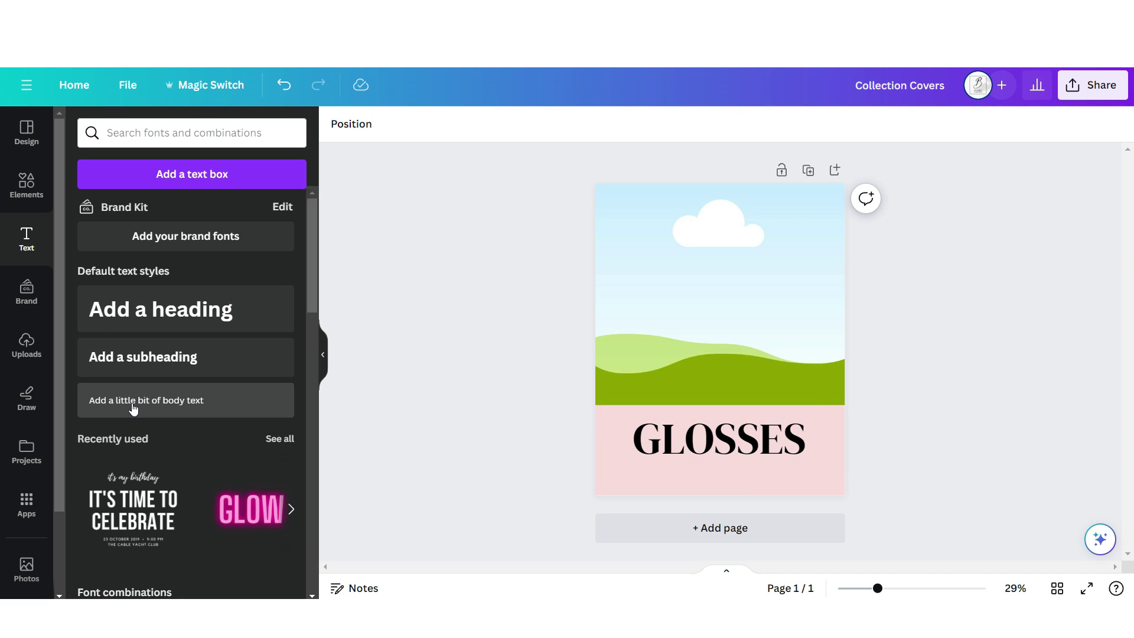
# Step: Add a white Beautifully Delicious second title with lift shadow, and place the lip gloss photo in the frame
pyautogui.click(146, 404)
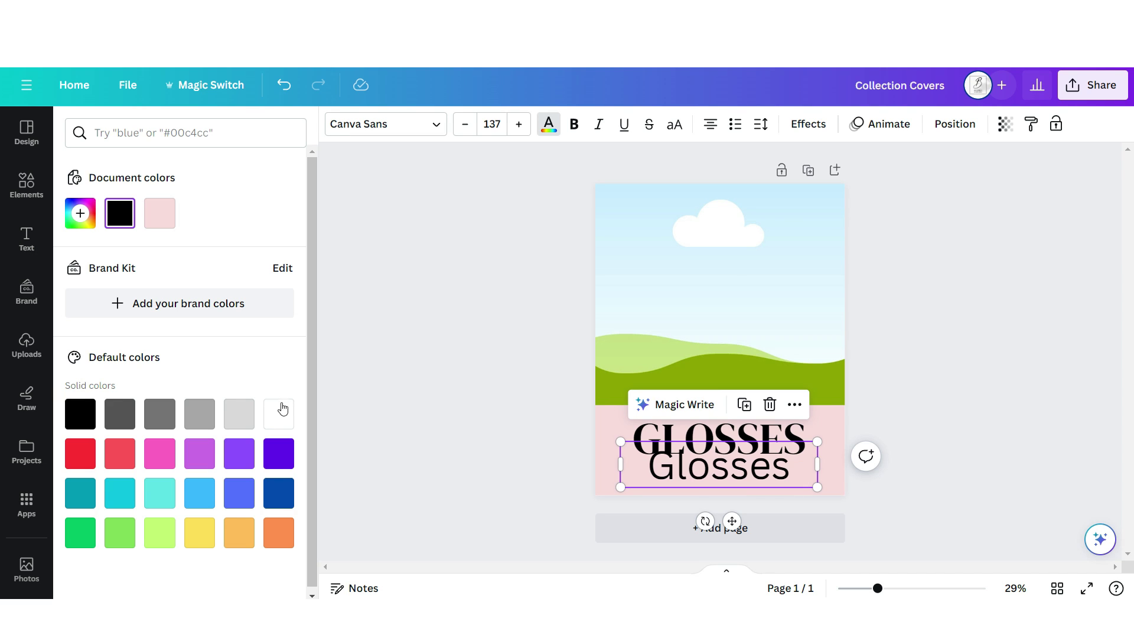
pyautogui.click(283, 409)
pyautogui.click(812, 129)
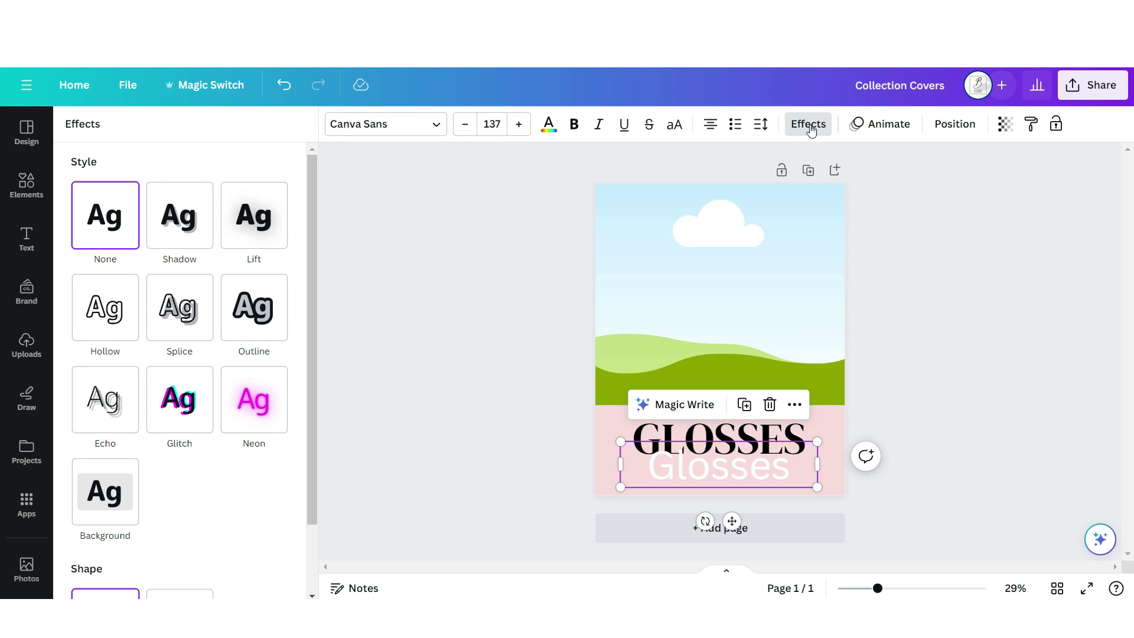
pyautogui.click(264, 217)
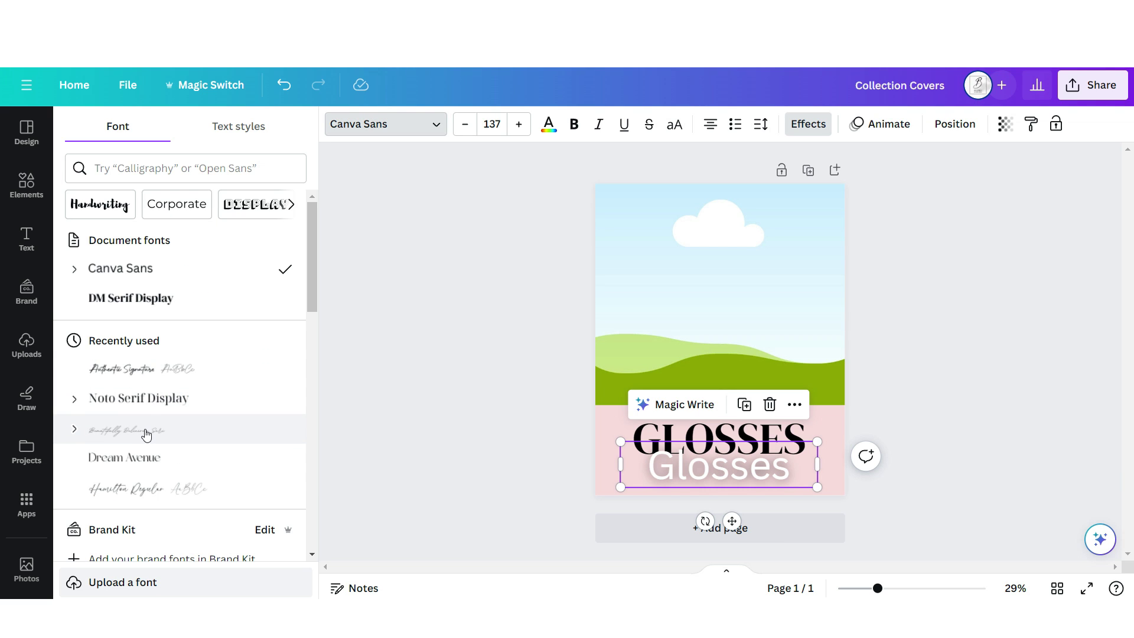
pyautogui.click(121, 429)
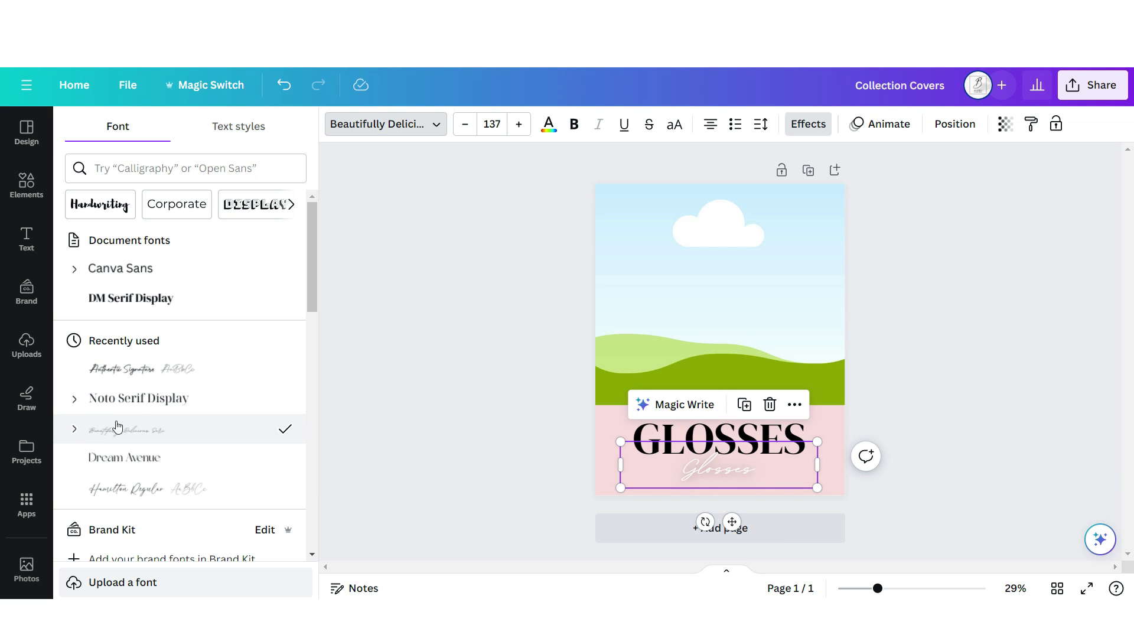
pyautogui.moveTo(130, 319); pyautogui.dragTo(739, 324)
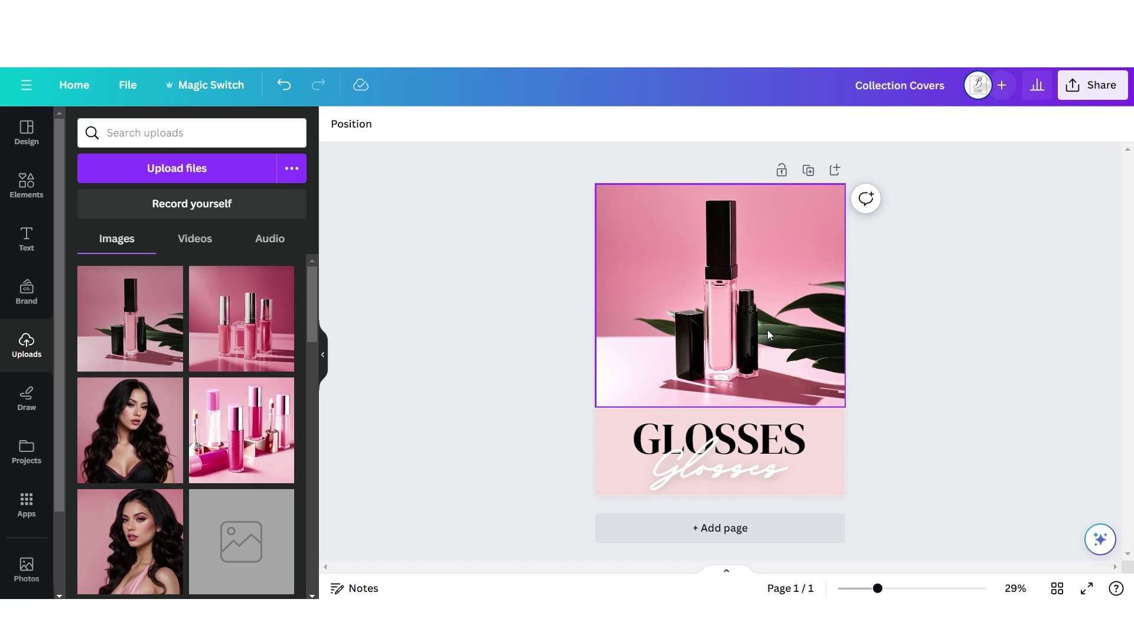
# Step: Duplicate the cover into three pages and download them as PNG images
pyautogui.click(808, 170)
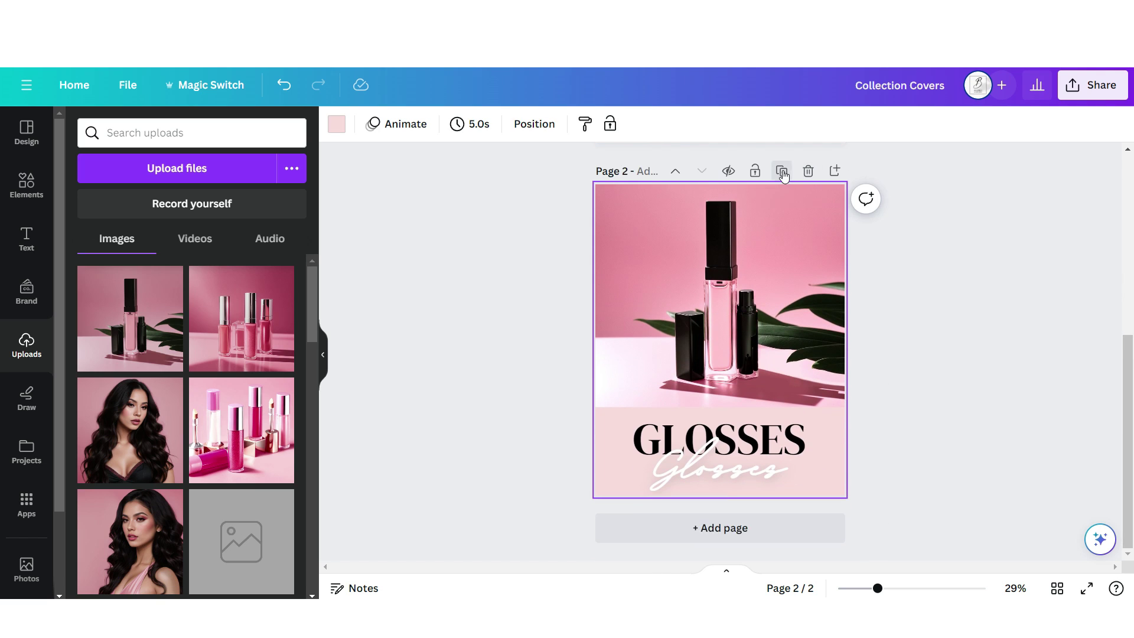
pyautogui.click(783, 171)
pyautogui.scroll(3, 735, 470)
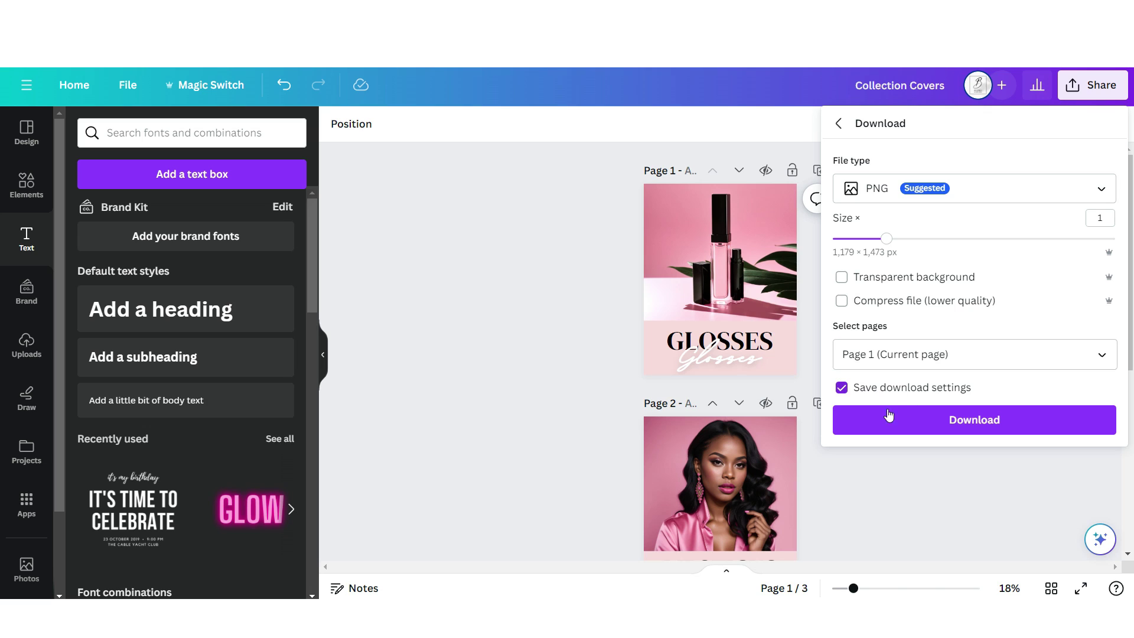
pyautogui.scroll(-6, 787, 435)
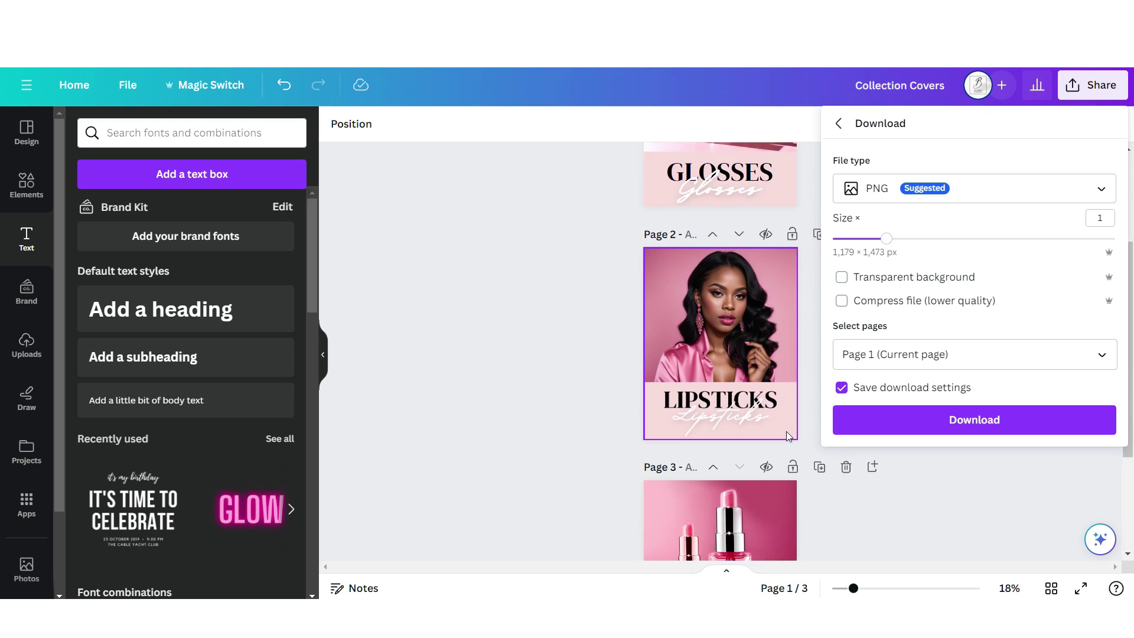
pyautogui.click(954, 431)
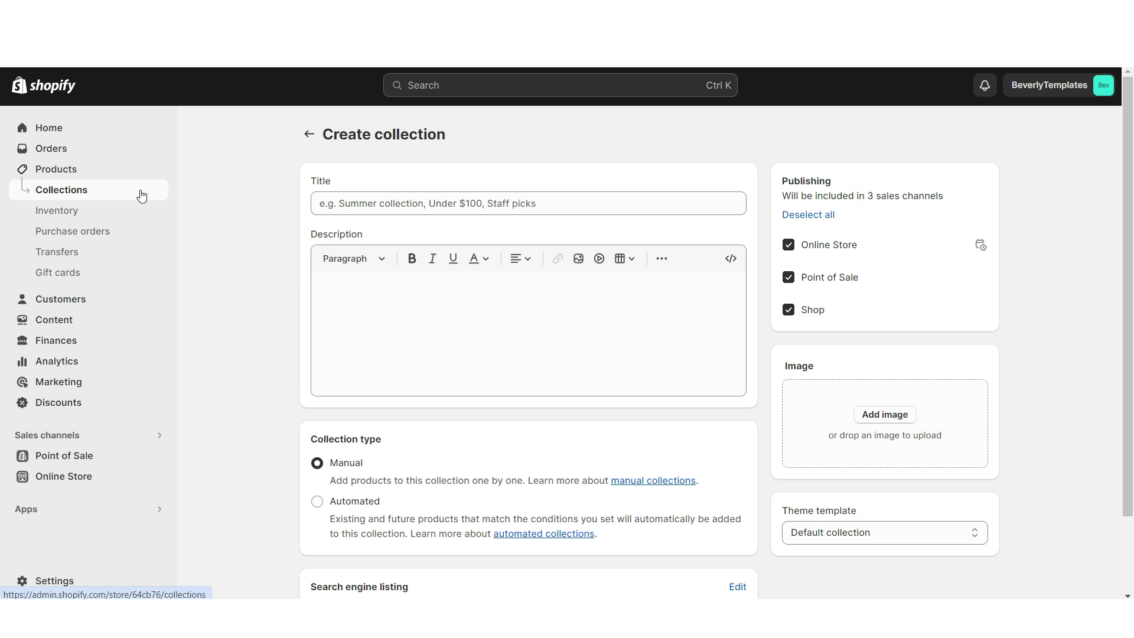
# Step: Upload the GLOSSES cover as the collection image and check the home page category covers
pyautogui.click(875, 431)
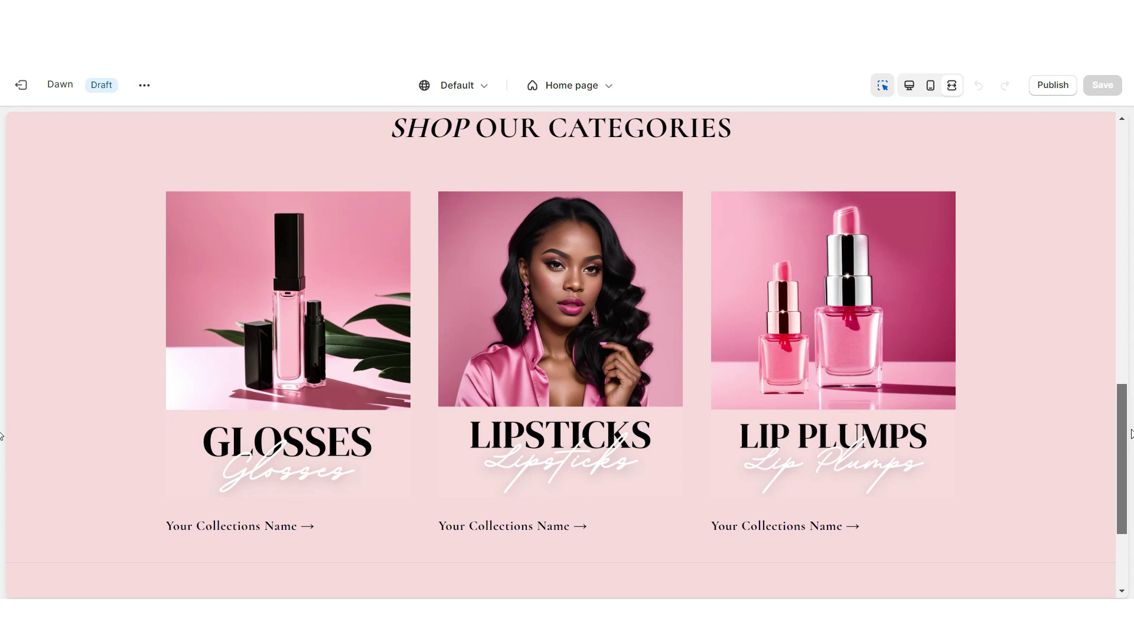
pyautogui.scroll(3, 1130, 434)
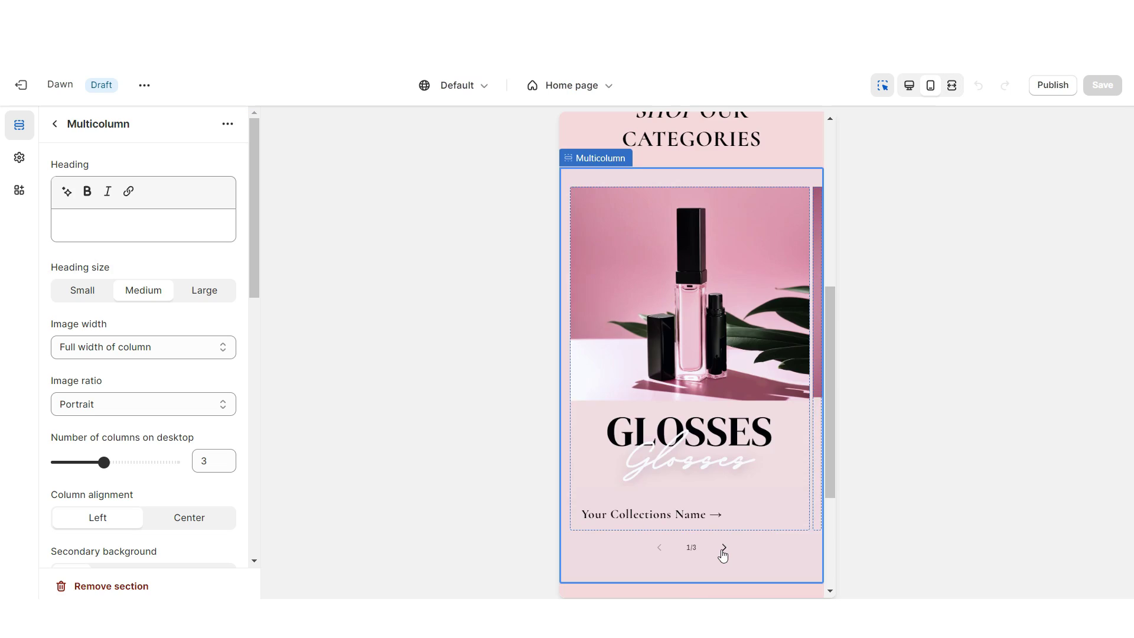
pyautogui.click(723, 549)
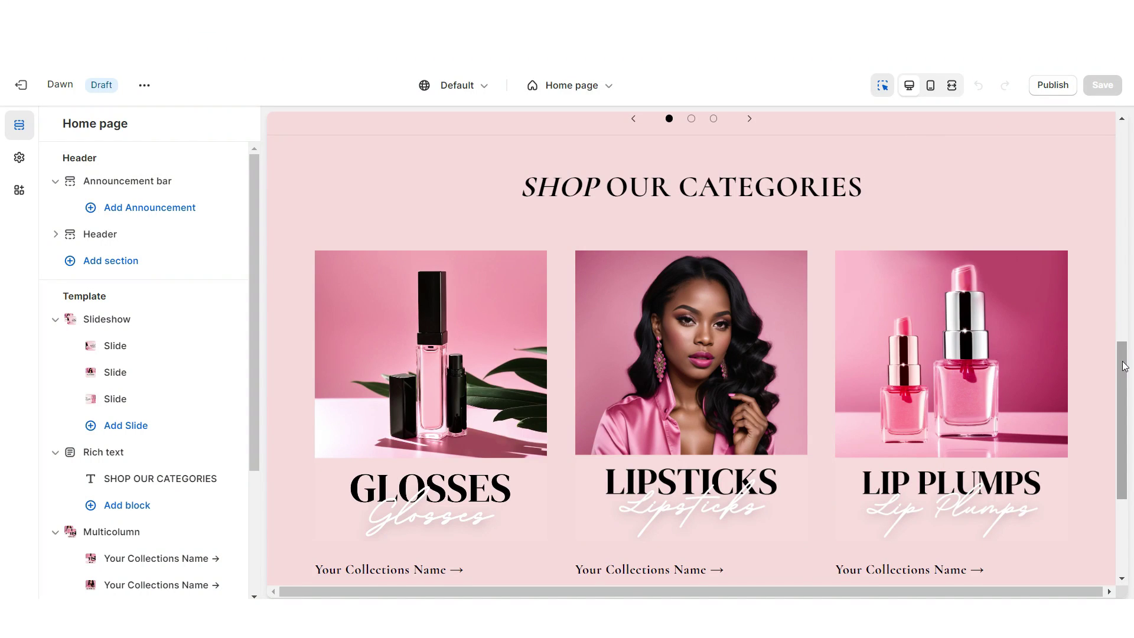
pyautogui.scroll(-3, 1124, 366)
pyautogui.click(692, 437)
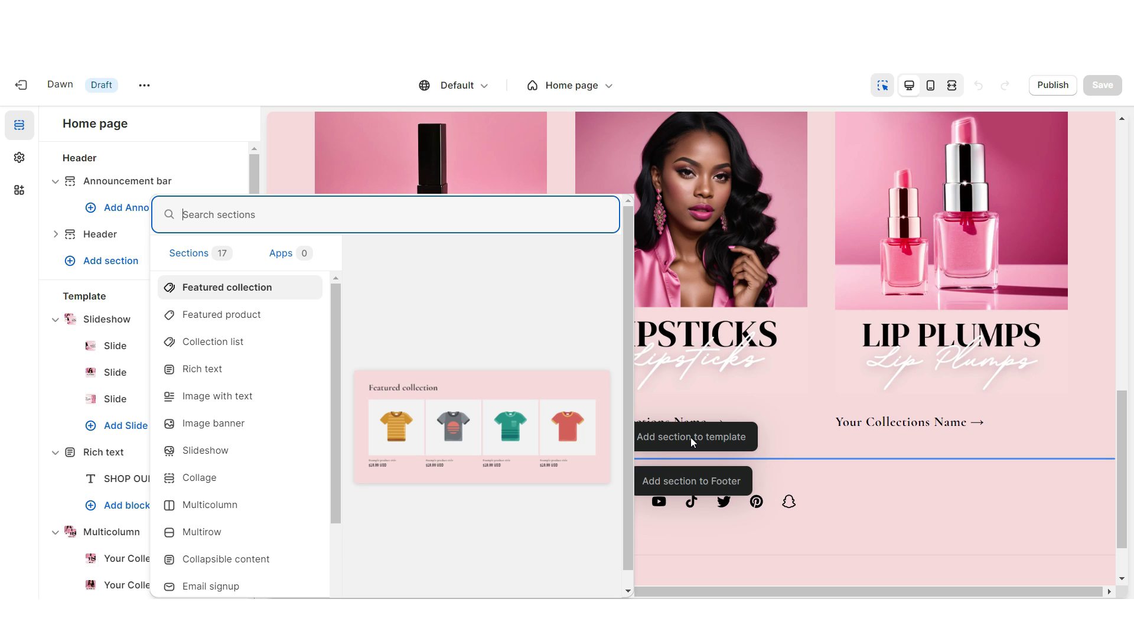
# Step: Add an Image banner with the About Us description, a linked CONTACT US button and Scheme 4 colours
pyautogui.click(228, 423)
pyautogui.click(56, 297)
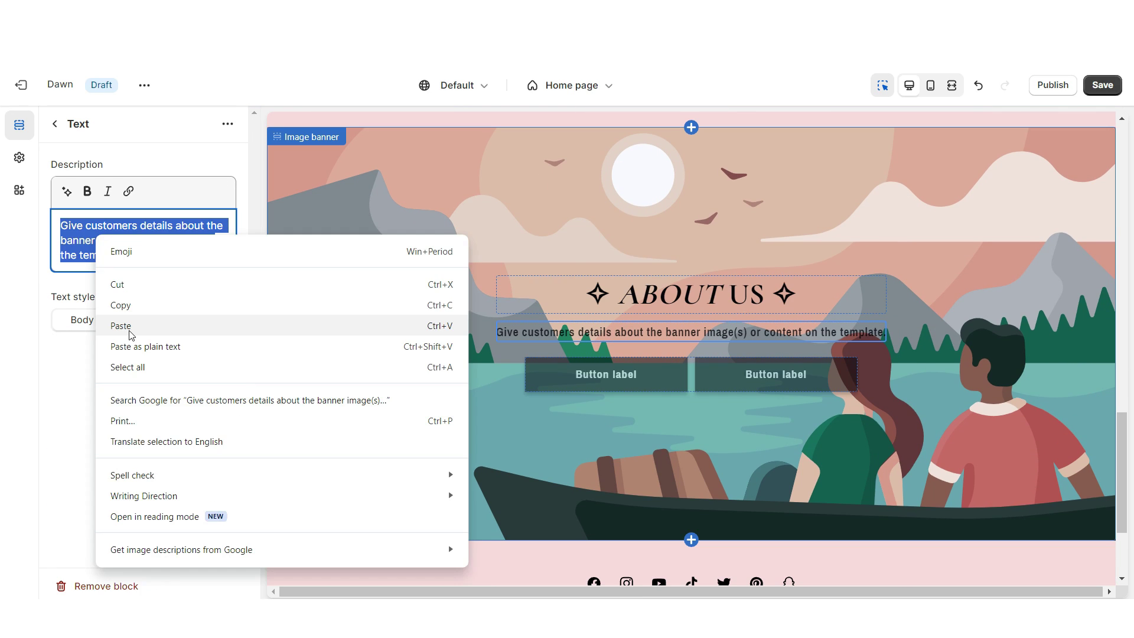
pyautogui.click(118, 321)
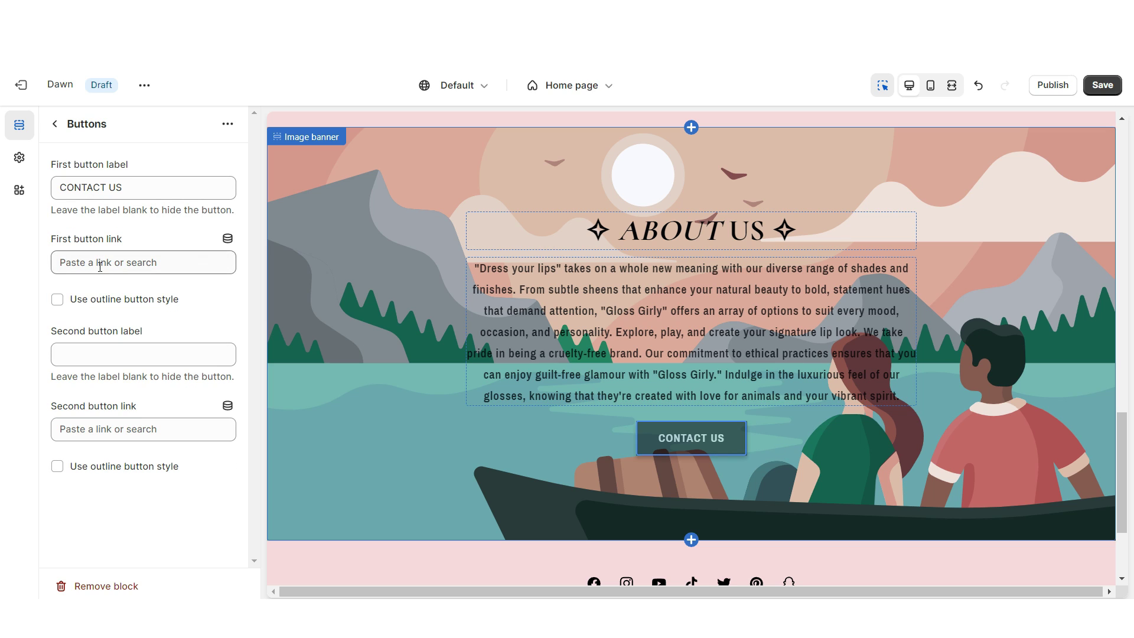
pyautogui.click(100, 266)
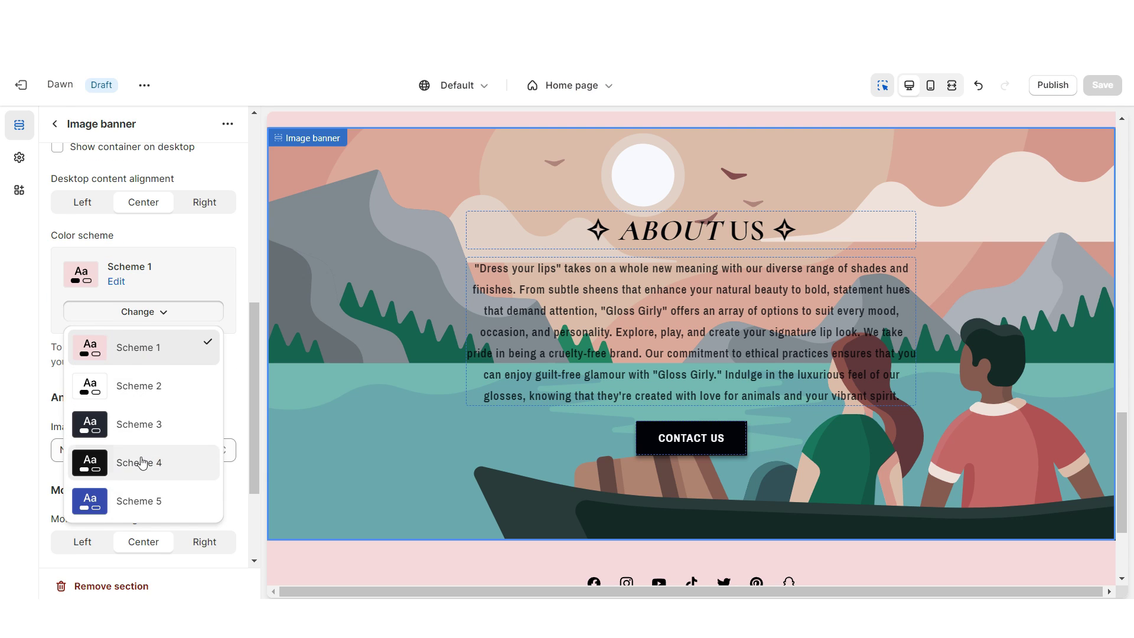
pyautogui.click(141, 462)
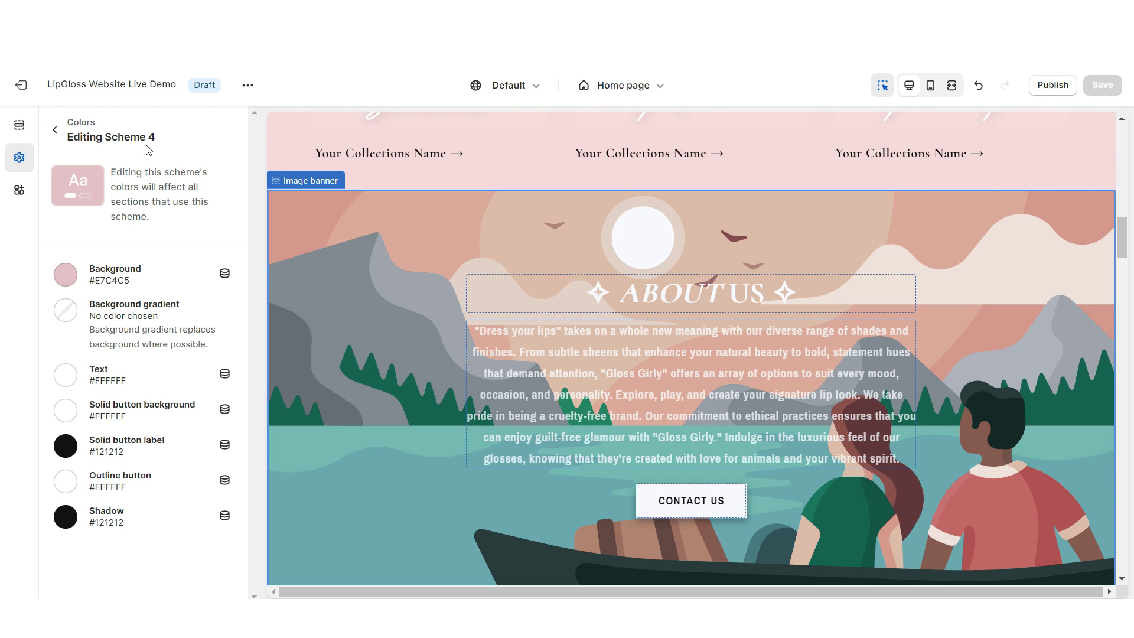
pyautogui.click(65, 274)
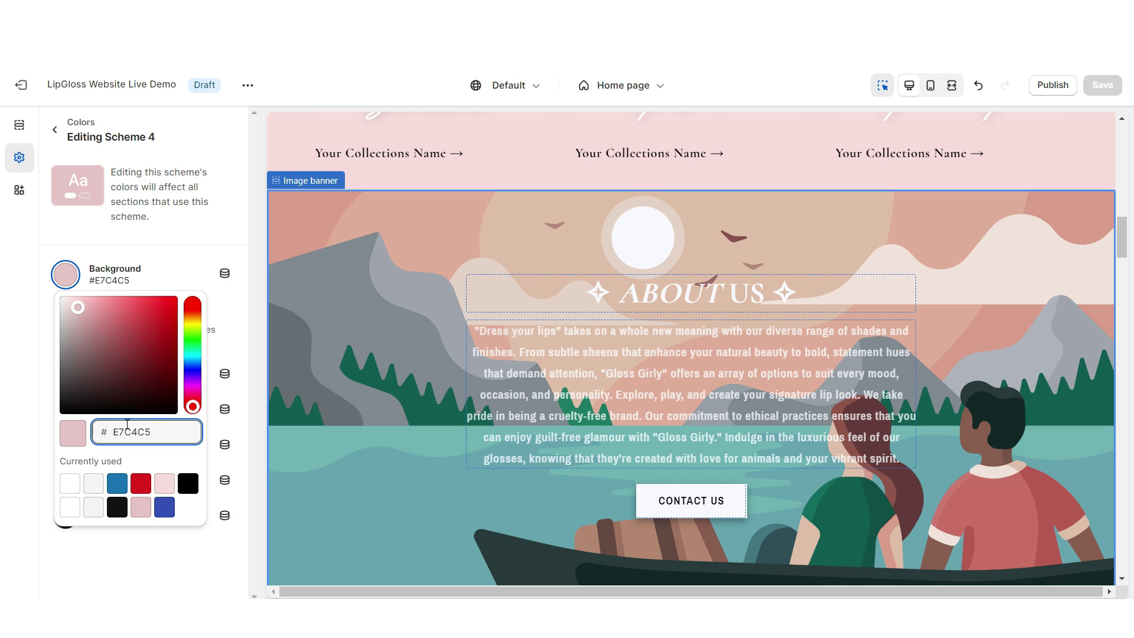
pyautogui.click(266, 157)
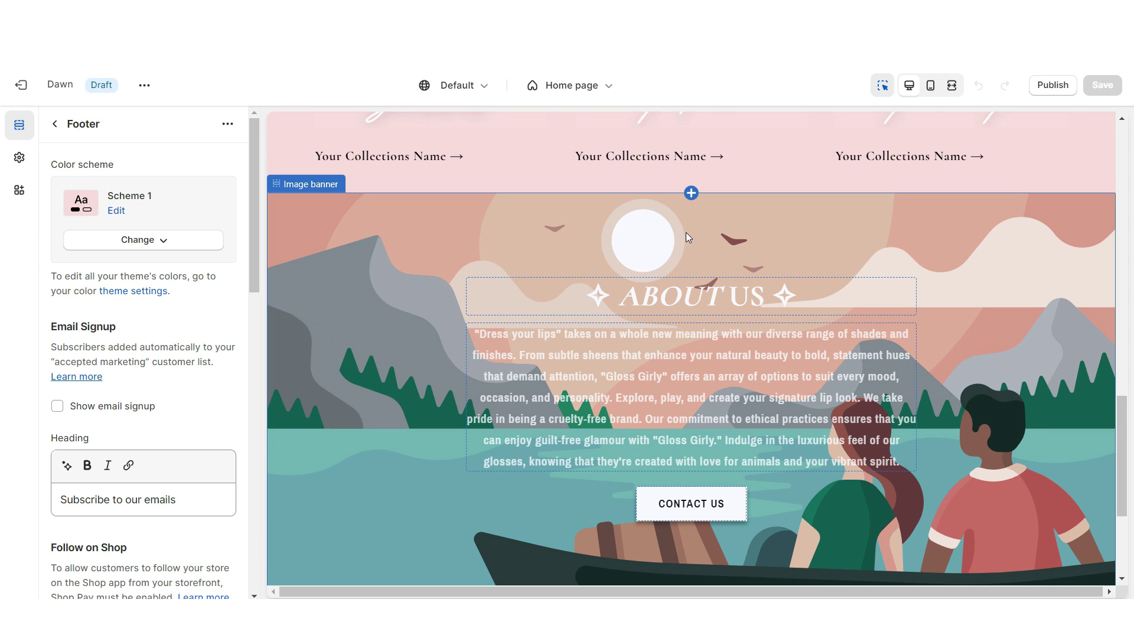
# Step: Insert a Rich text section with colour Scheme 2 above the banner
pyautogui.click(691, 193)
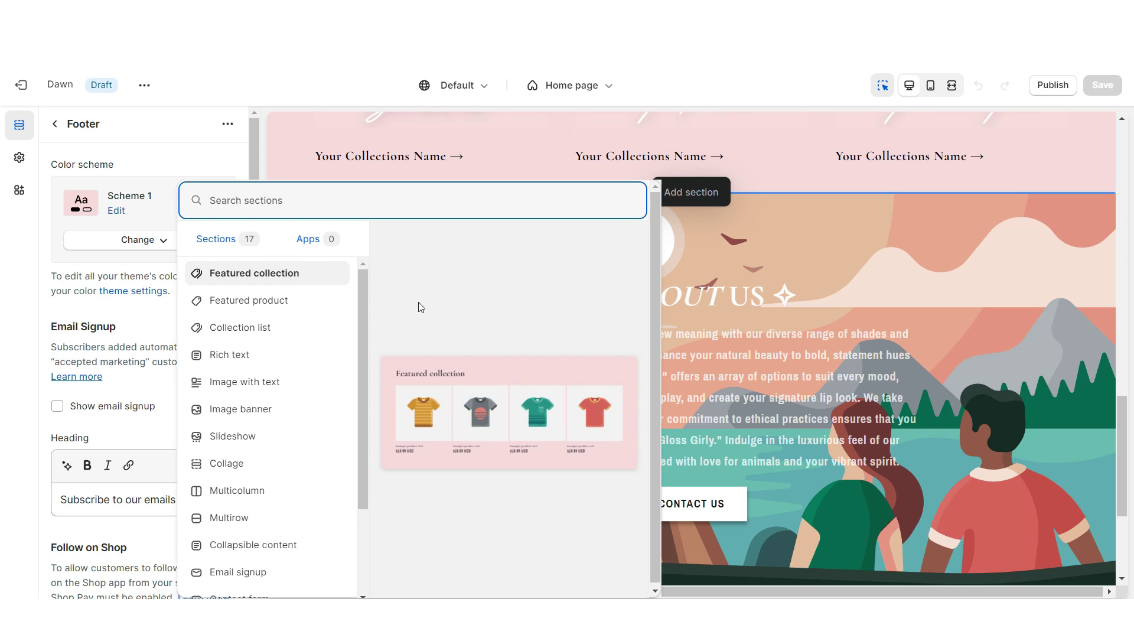
pyautogui.click(228, 352)
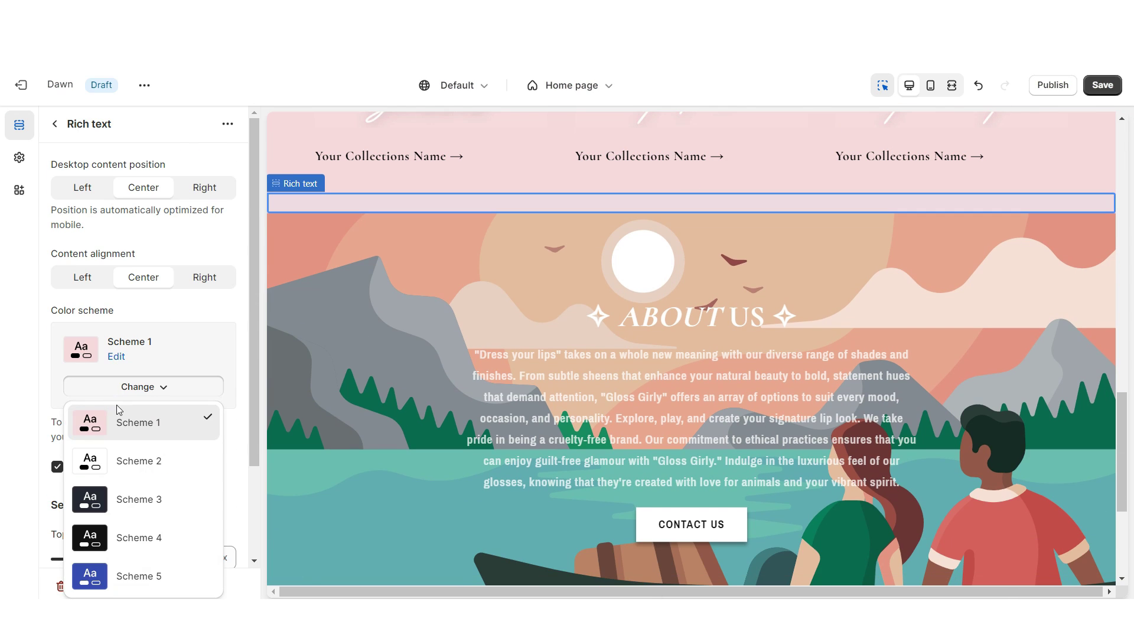
pyautogui.click(133, 461)
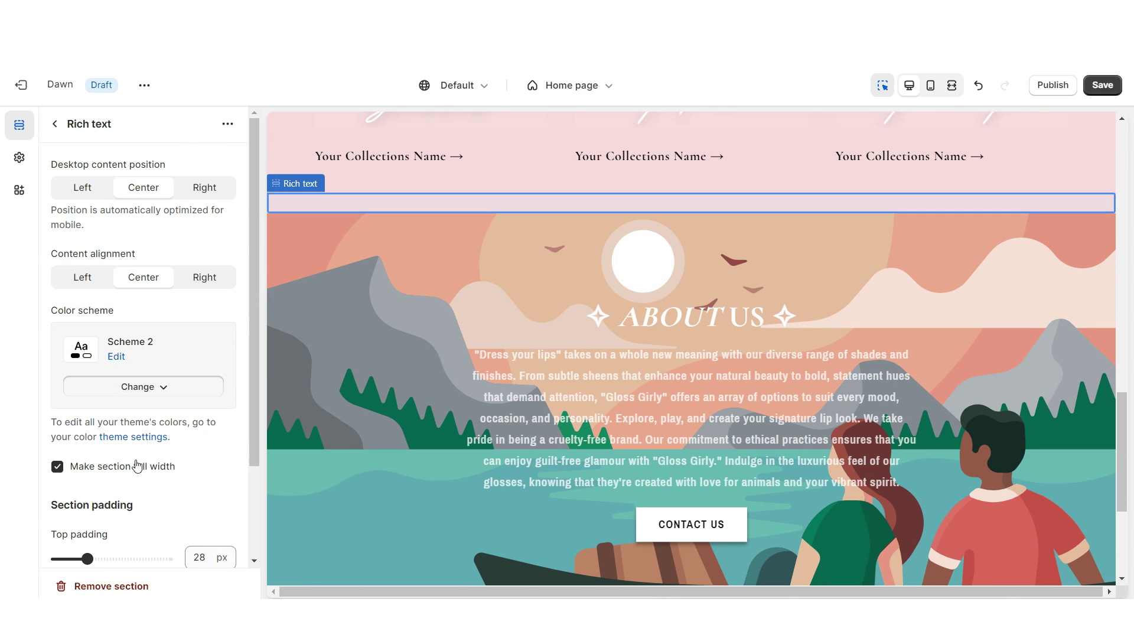
# Step: Duplicate the Rich text section, move the copy below the Image banner, and save
pyautogui.click(228, 124)
pyautogui.click(253, 154)
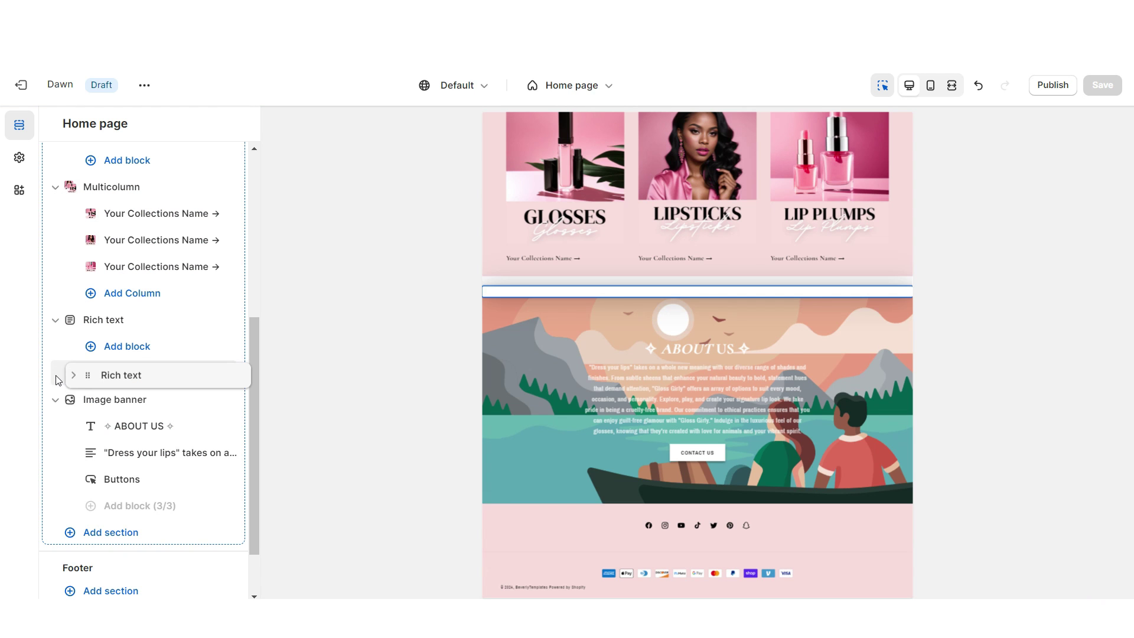
pyautogui.moveTo(251, 372); pyautogui.dragTo(251, 487)
pyautogui.hotkey('ctrl', 's')
pyautogui.hotkey('ctrl', 'shift', 'f')
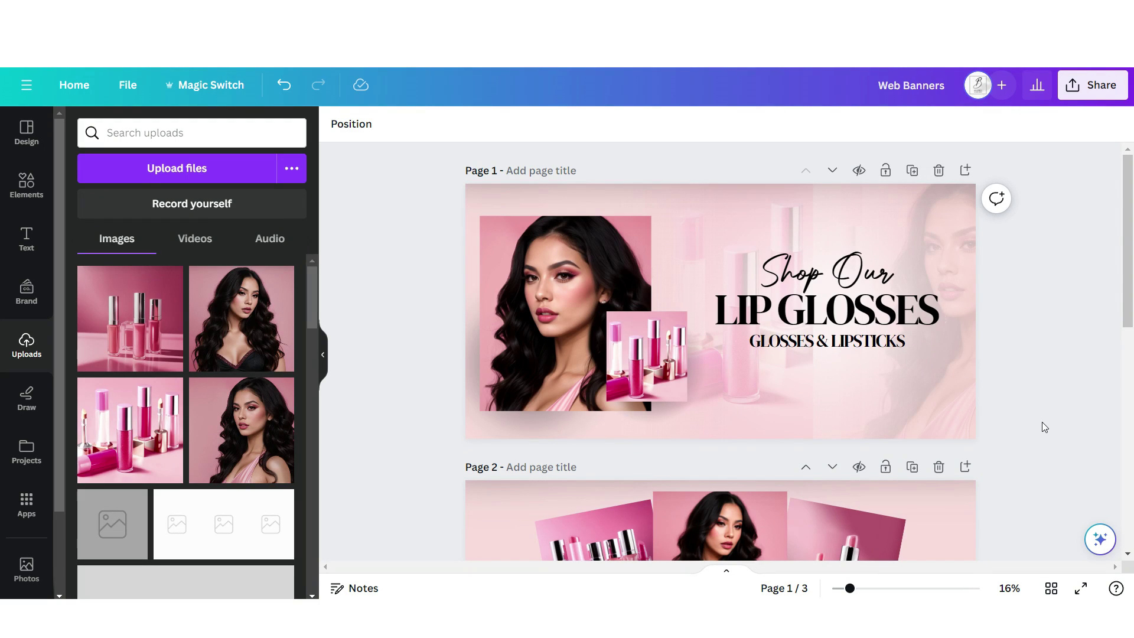
# Step: Add a fourth page with a three-cell photo grid, the outer cells faded to 40 transparency
pyautogui.scroll(-8, 1029, 491)
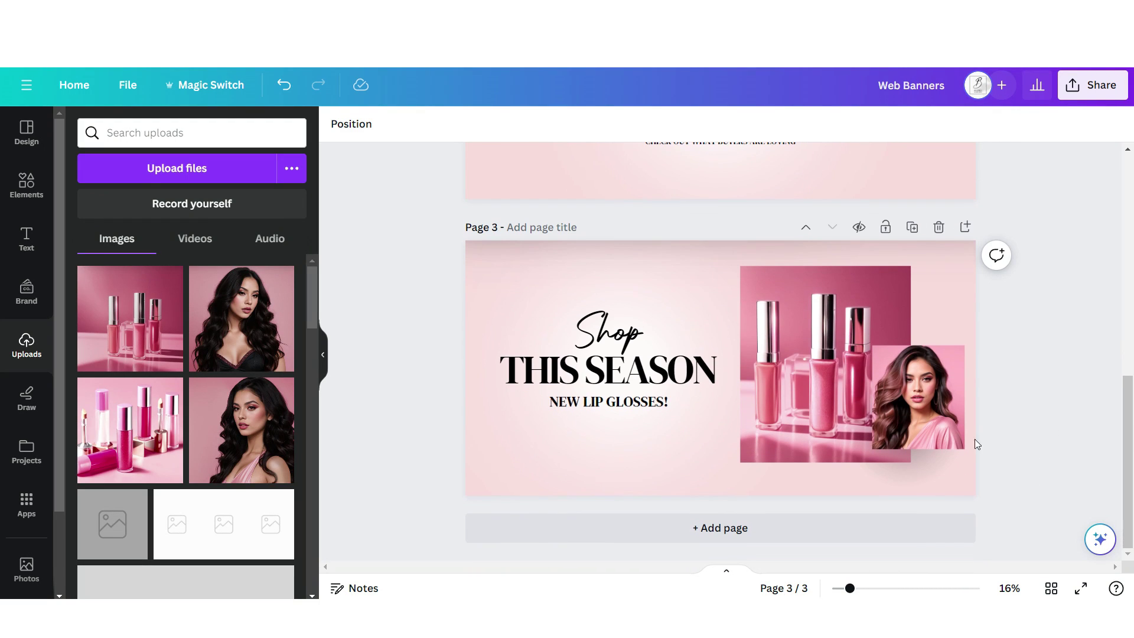
pyautogui.click(965, 227)
pyautogui.click(26, 184)
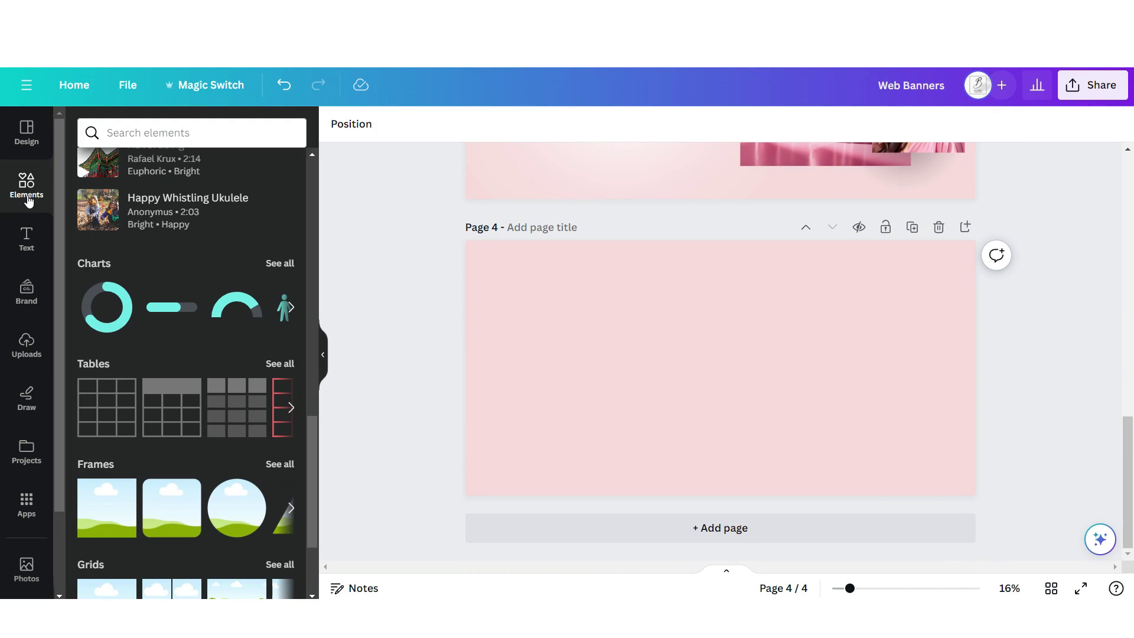
pyautogui.scroll(-3, 109, 357)
pyautogui.click(110, 479)
pyautogui.moveTo(988, 435); pyautogui.dragTo(605, 348)
pyautogui.click(522, 123)
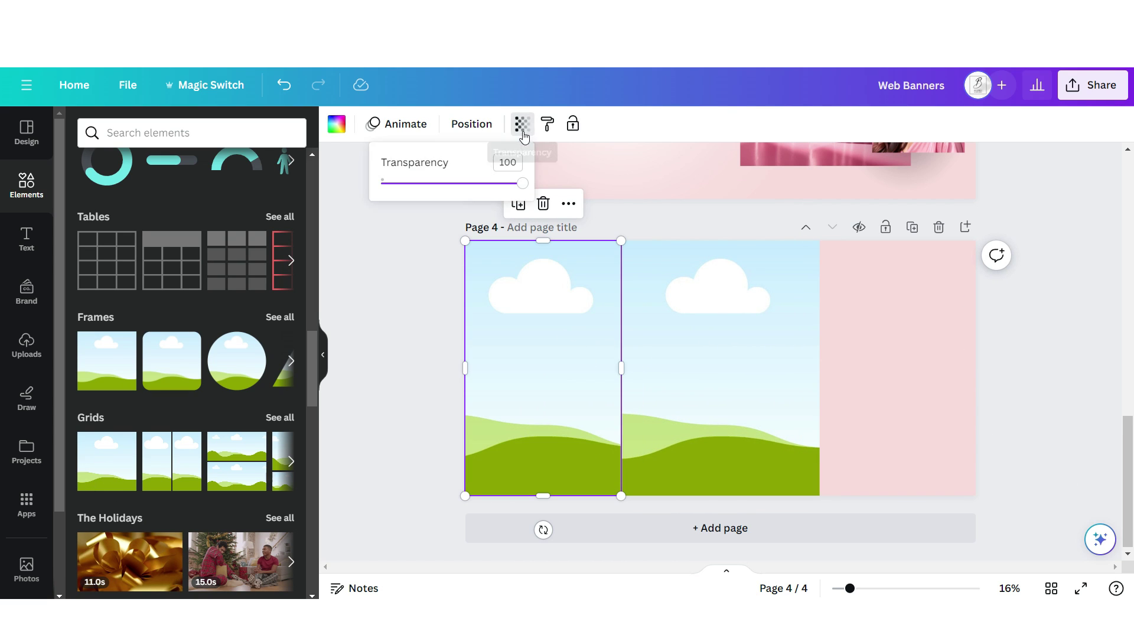
pyautogui.moveTo(514, 183); pyautogui.dragTo(436, 184)
pyautogui.moveTo(547, 313); pyautogui.dragTo(888, 313)
# Step: Place the lipstick and portrait photos in the grid and add a thin bar beside the portrait
pyautogui.click(26, 346)
pyautogui.moveTo(166, 342); pyautogui.dragTo(483, 340)
pyautogui.moveTo(130, 430); pyautogui.dragTo(664, 341)
pyautogui.click(27, 183)
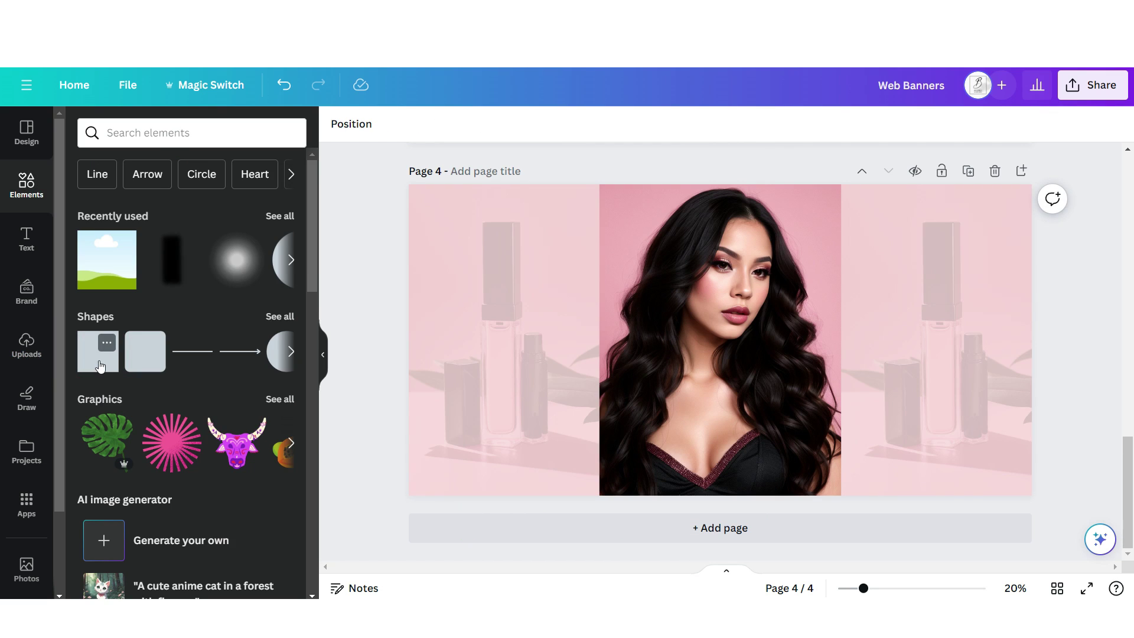
pyautogui.click(100, 366)
pyautogui.moveTo(722, 418); pyautogui.dragTo(588, 271)
pyautogui.click(410, 123)
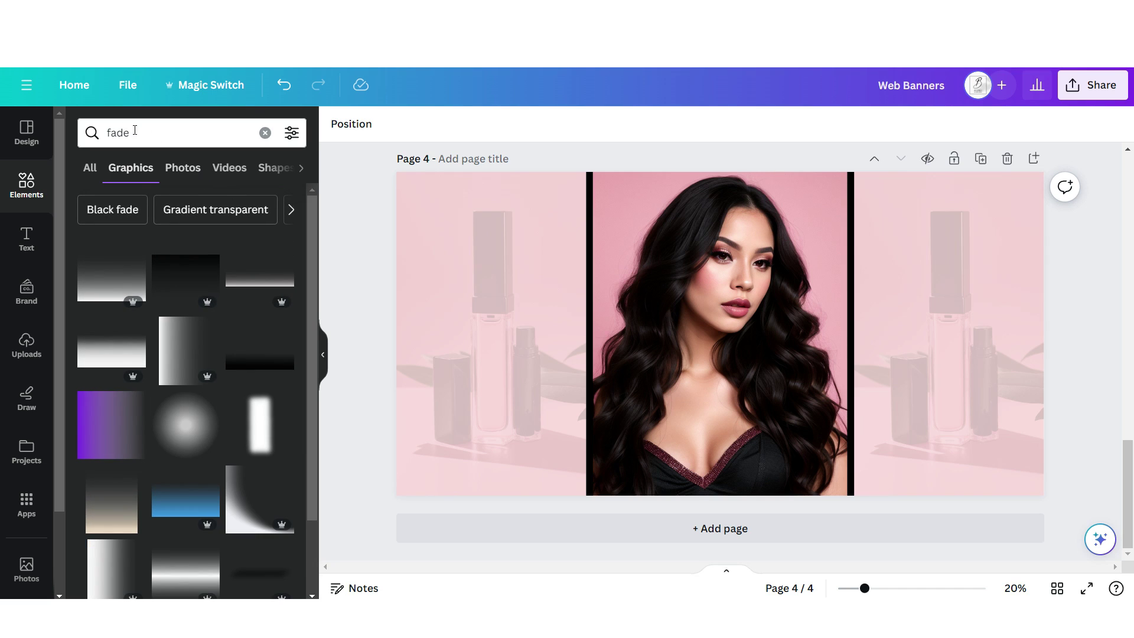
# Step: Add a white gradient behind the portrait and a recoloured radial fade over it
pyautogui.click(109, 433)
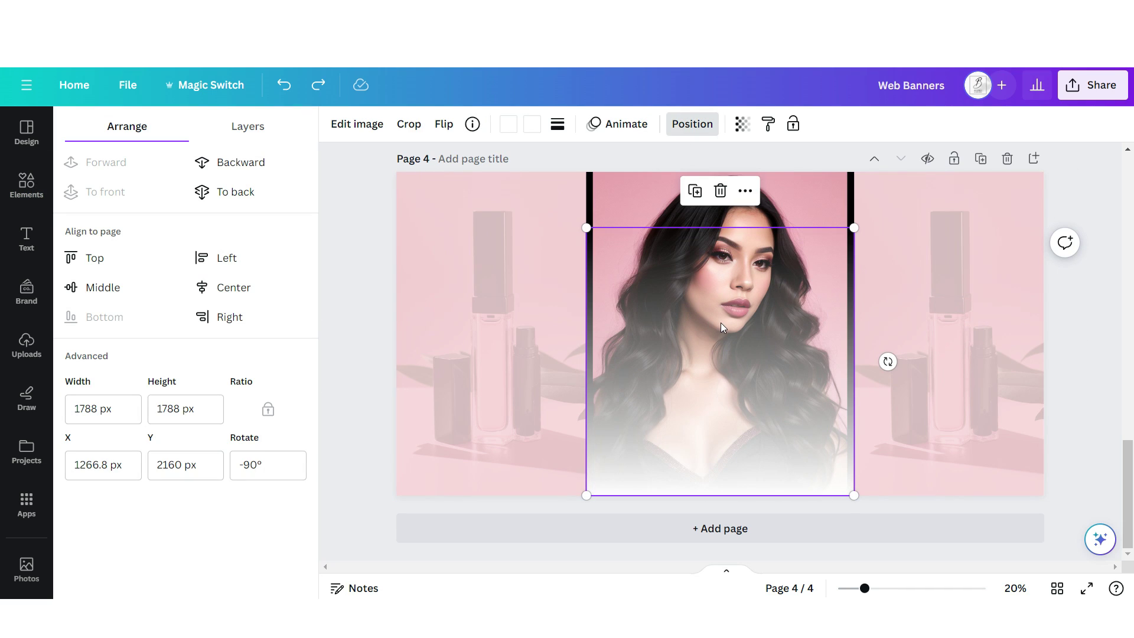
pyautogui.click(260, 162)
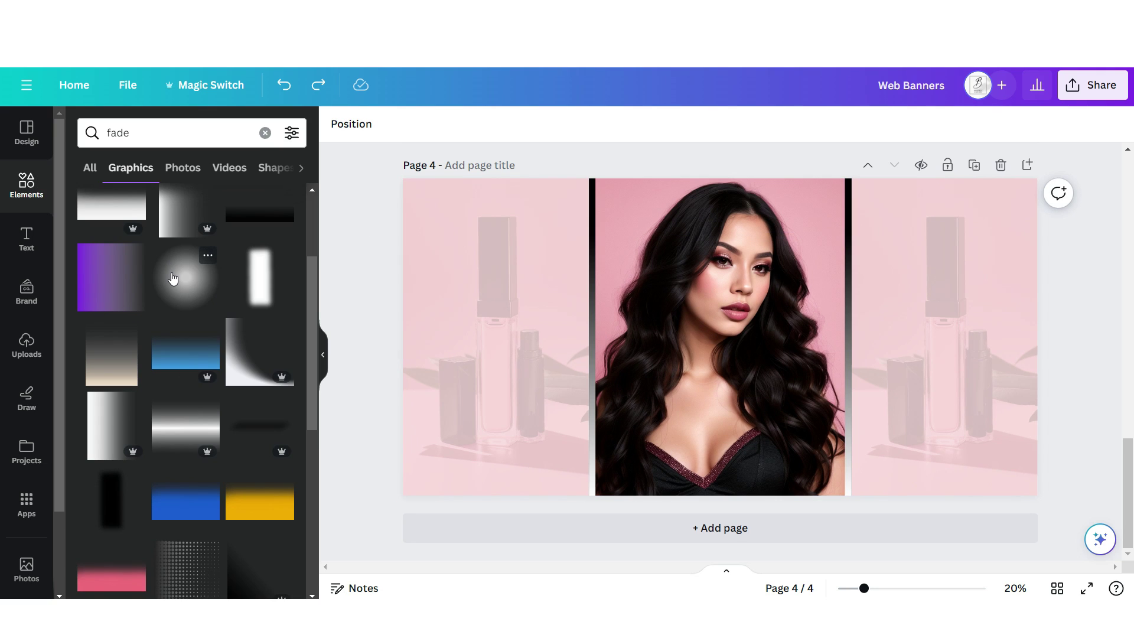
pyautogui.click(172, 278)
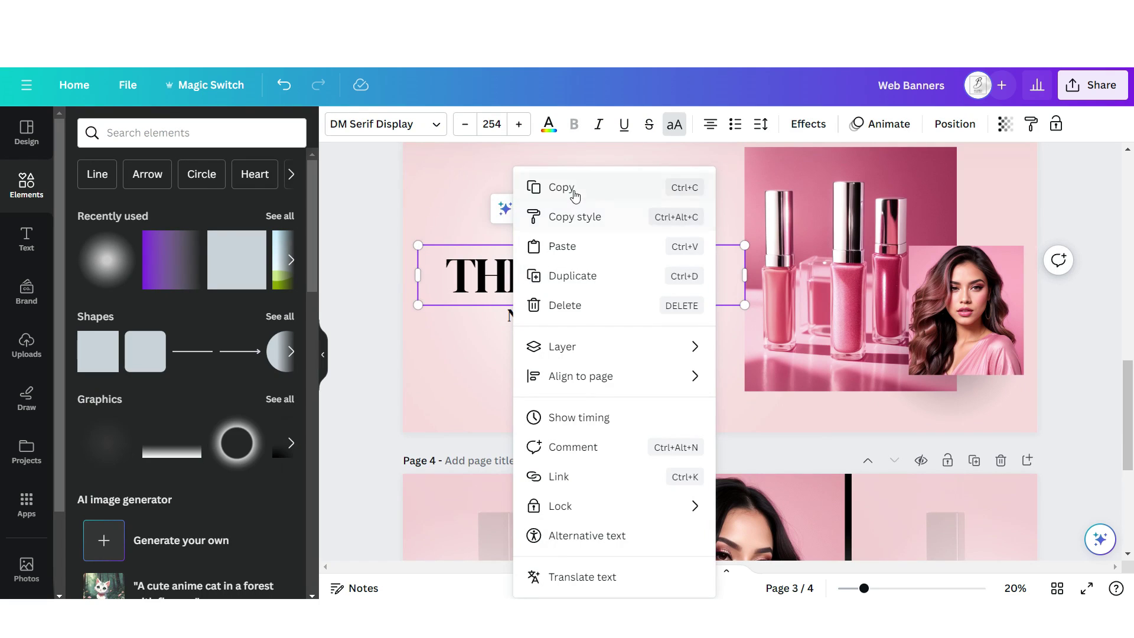
pyautogui.click(567, 190)
# Step: Paste the THIS SEASON text onto page 4 and position it
pyautogui.scroll(-5, 472, 288)
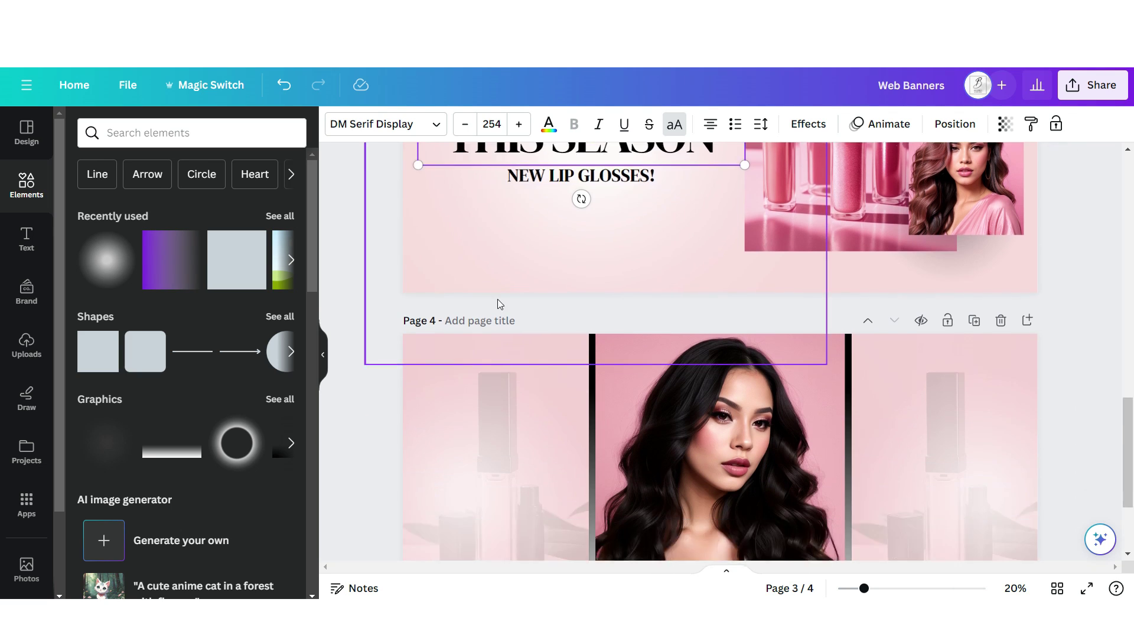
pyautogui.rightClick(621, 172)
pyautogui.click(664, 244)
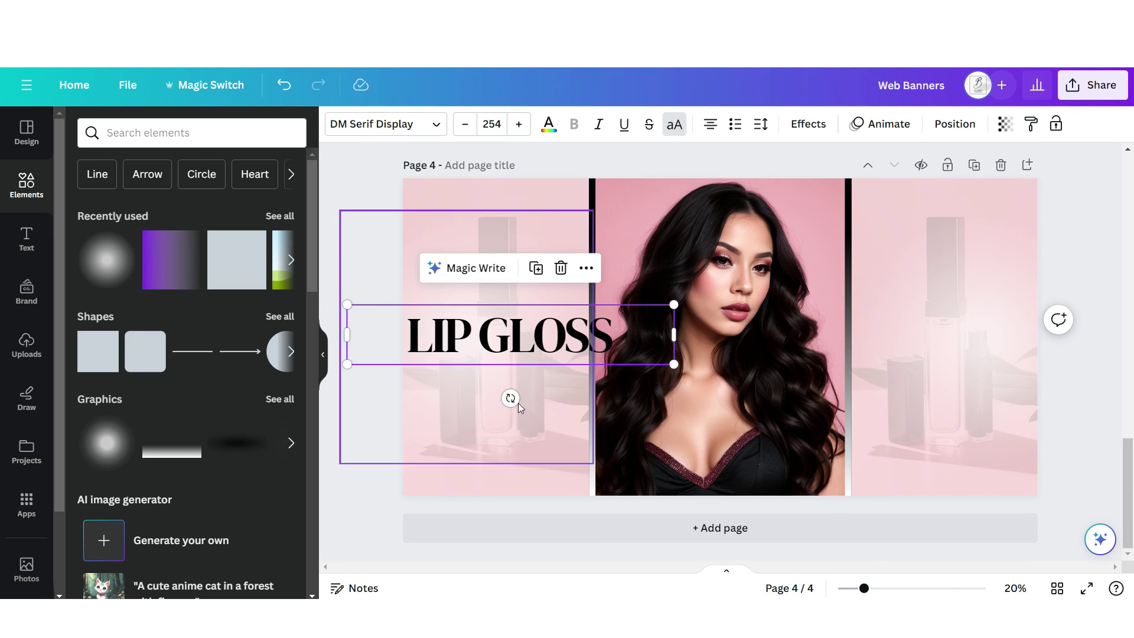
pyautogui.moveTo(519, 407); pyautogui.dragTo(449, 335)
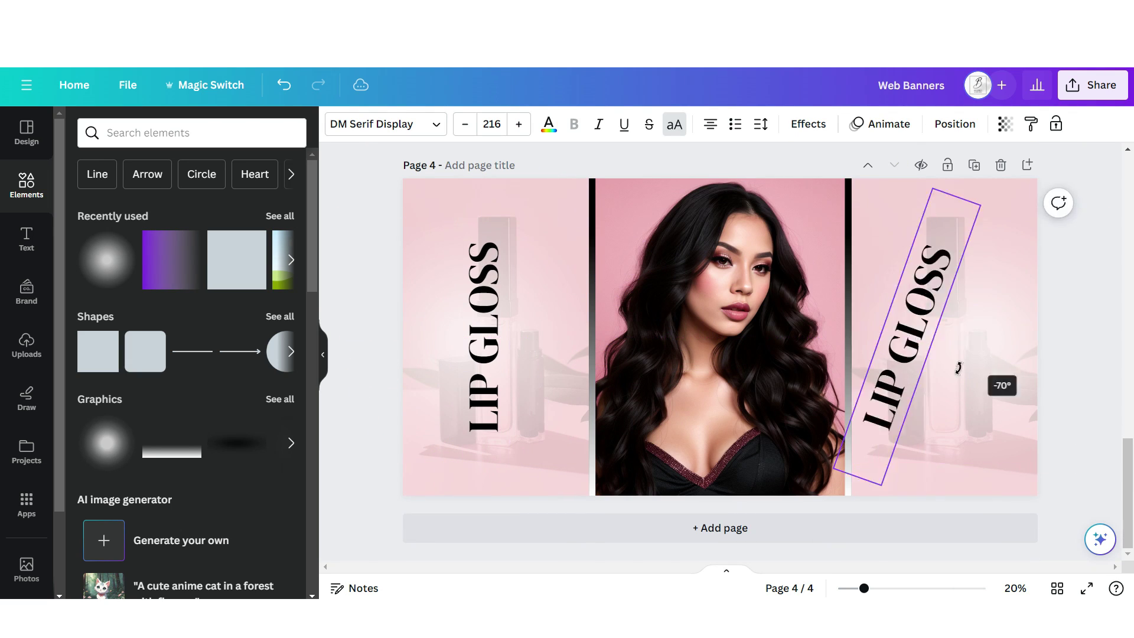
pyautogui.moveTo(957, 367); pyautogui.dragTo(945, 334)
# Step: Copy the Shop script text from page 3 onto page 4, then download page 4 as a PNG
pyautogui.scroll(5, 679, 300)
pyautogui.click(565, 306)
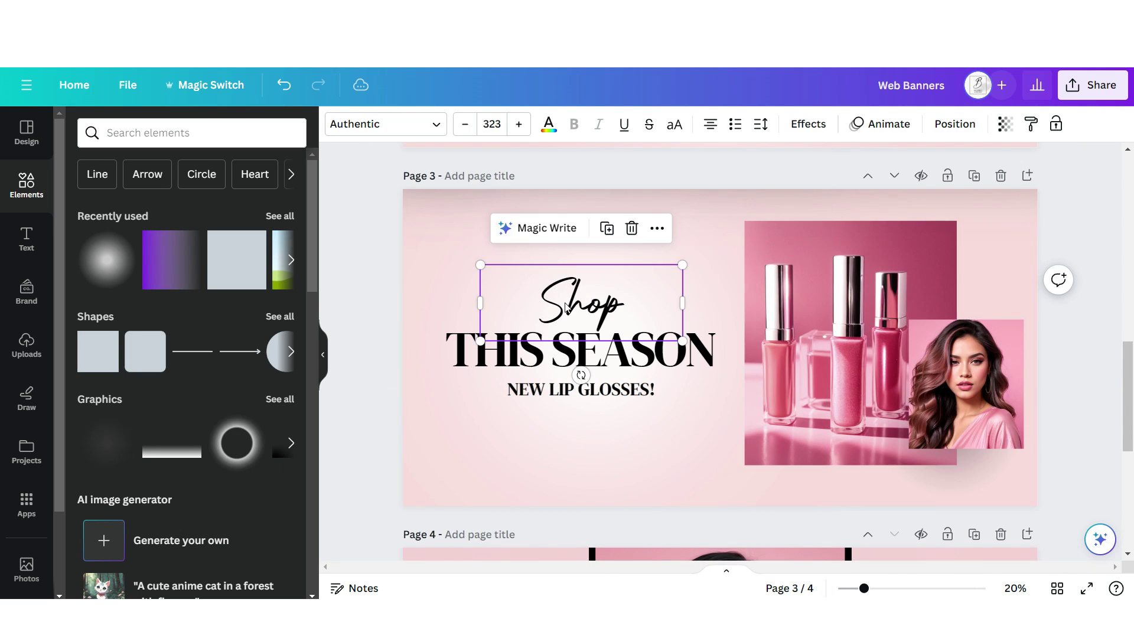
pyautogui.rightClick(567, 302)
pyautogui.click(615, 185)
pyautogui.scroll(-5, 614, 295)
pyautogui.hotkey('ctrl', 'v')
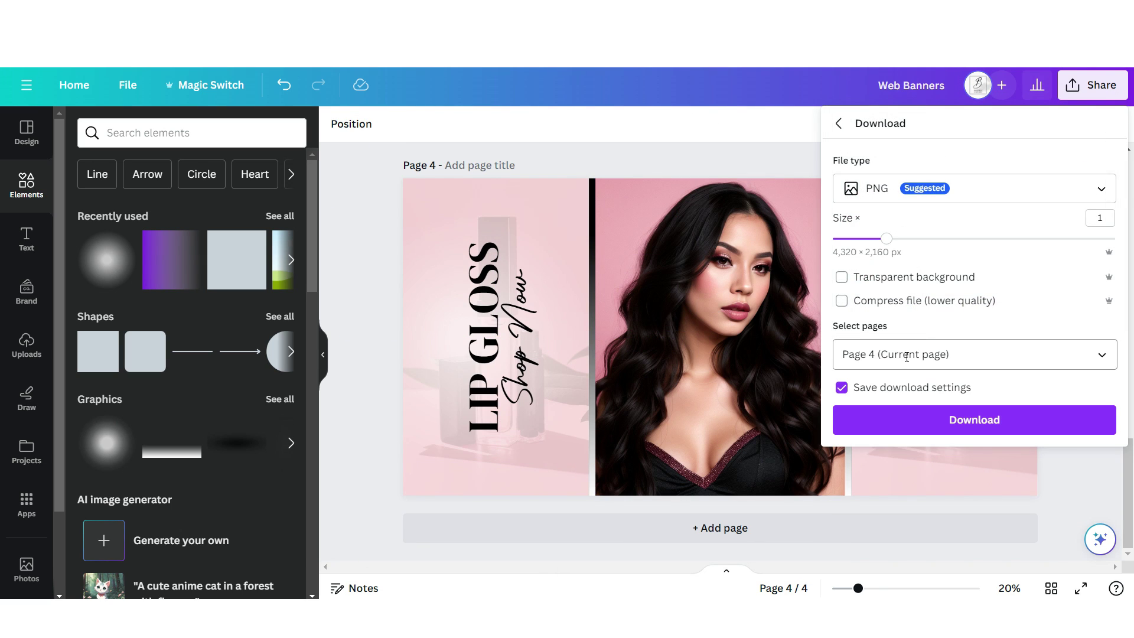
pyautogui.click(907, 425)
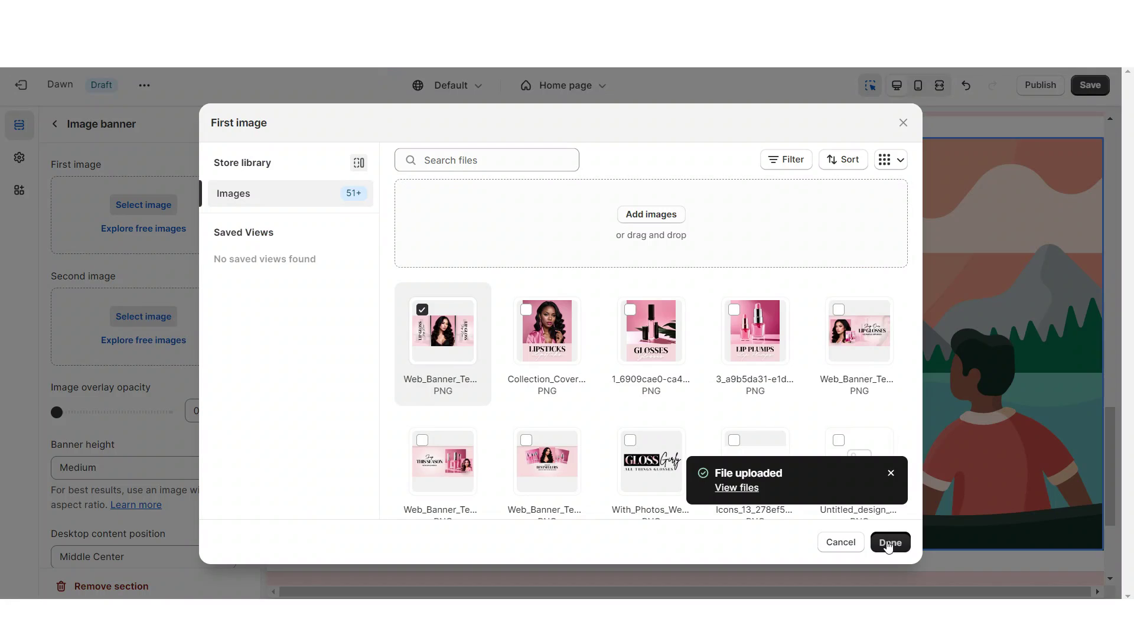
pyautogui.click(891, 539)
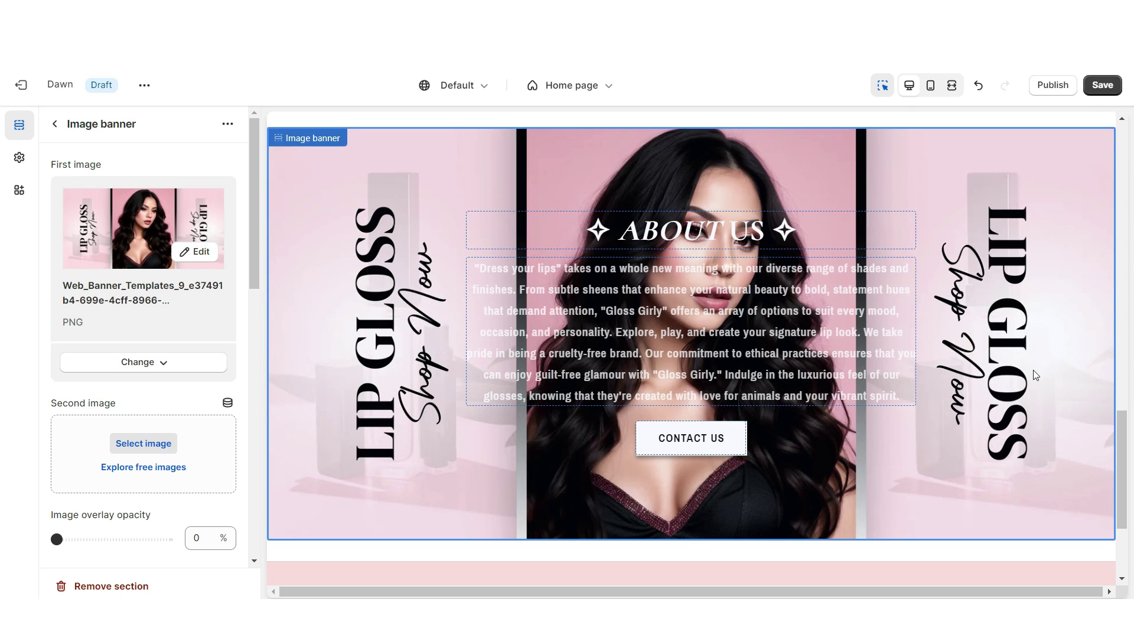
# Step: Set the About Us banner's Image behavior to 'Zoom in on scroll' and Banner height to 'Adapt to first image'
pyautogui.scroll(-10, 101, 285)
pyautogui.click(83, 303)
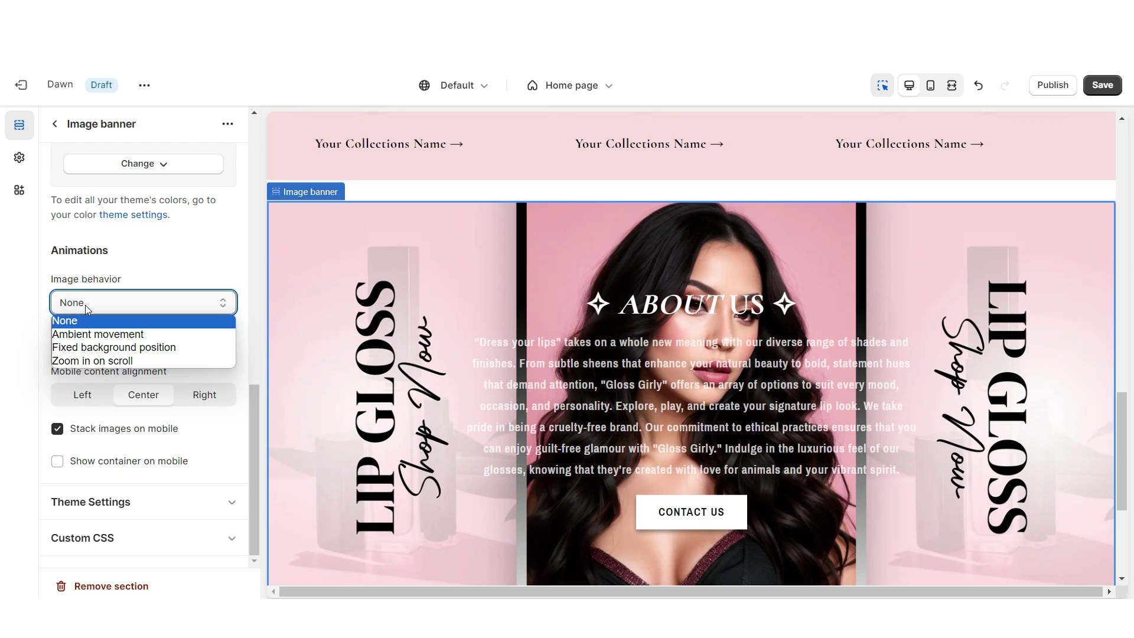
pyautogui.click(92, 360)
pyautogui.scroll(7, 95, 319)
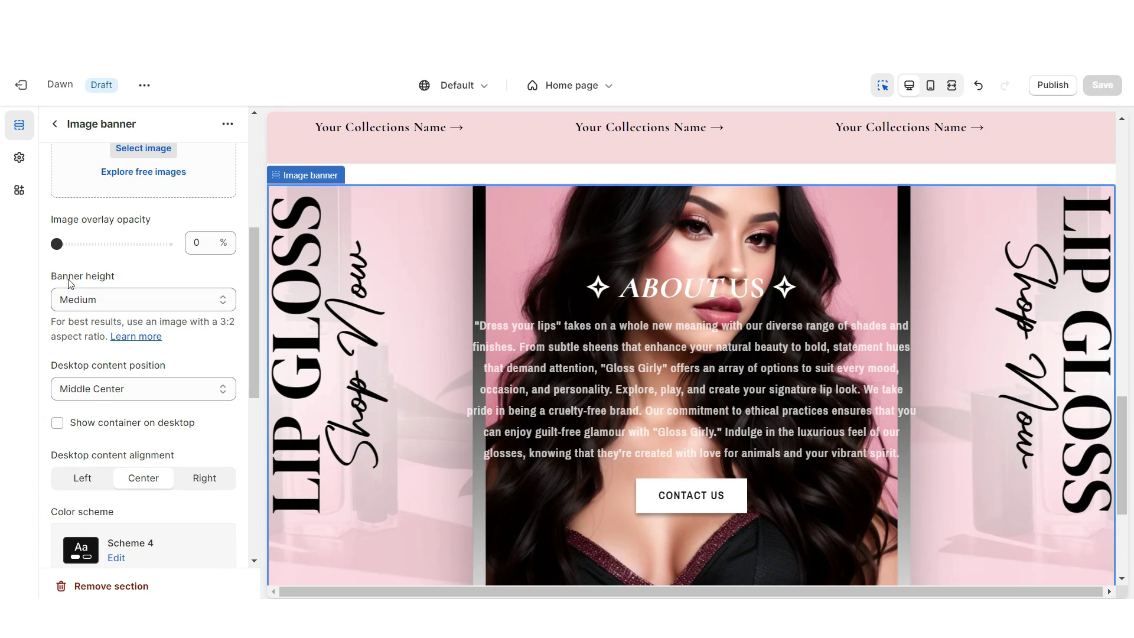
pyautogui.click(74, 300)
pyautogui.click(89, 313)
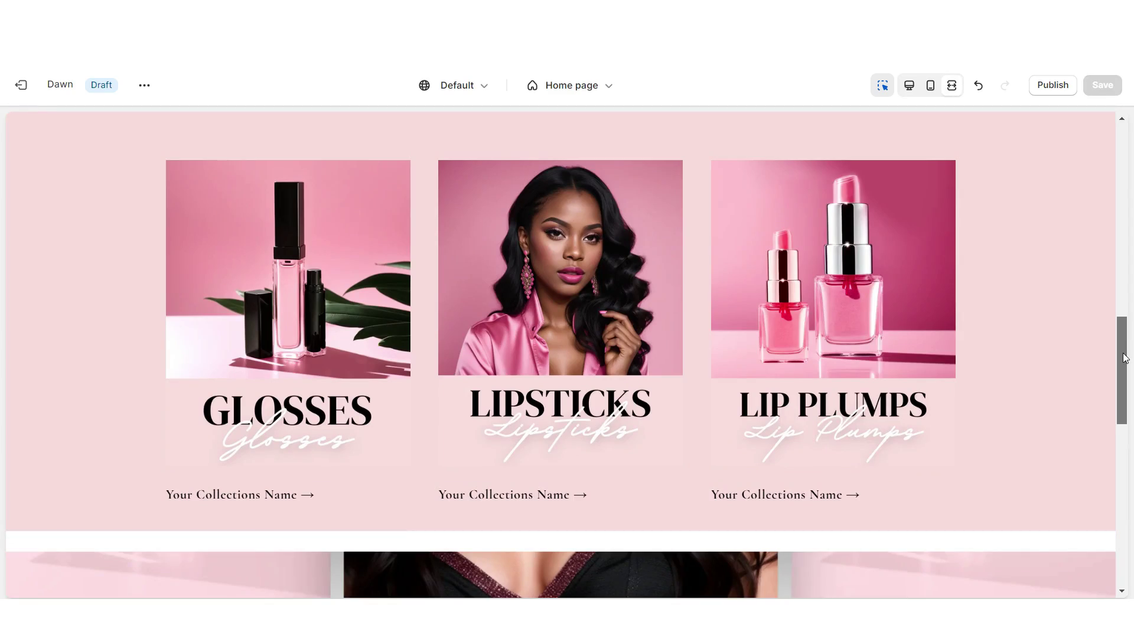
pyautogui.moveTo(1126, 358); pyautogui.dragTo(1128, 400)
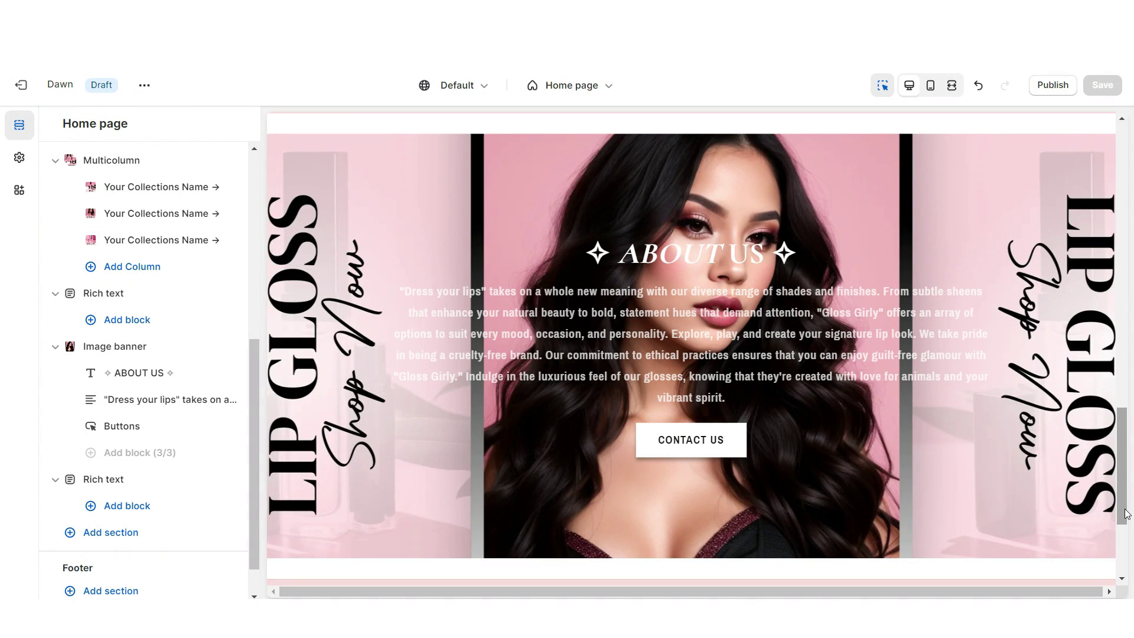
# Step: Add a Multicolumn section with no button, no column backgrounds, centred columns, and save
pyautogui.moveTo(1127, 512); pyautogui.dragTo(1127, 549)
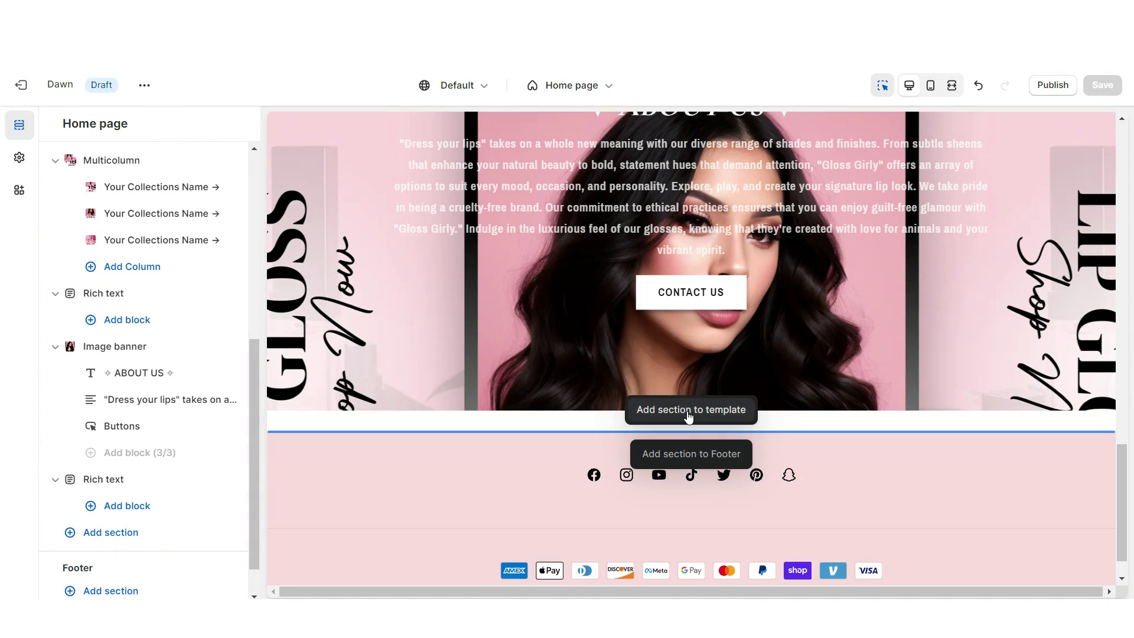
pyautogui.click(686, 410)
pyautogui.click(245, 505)
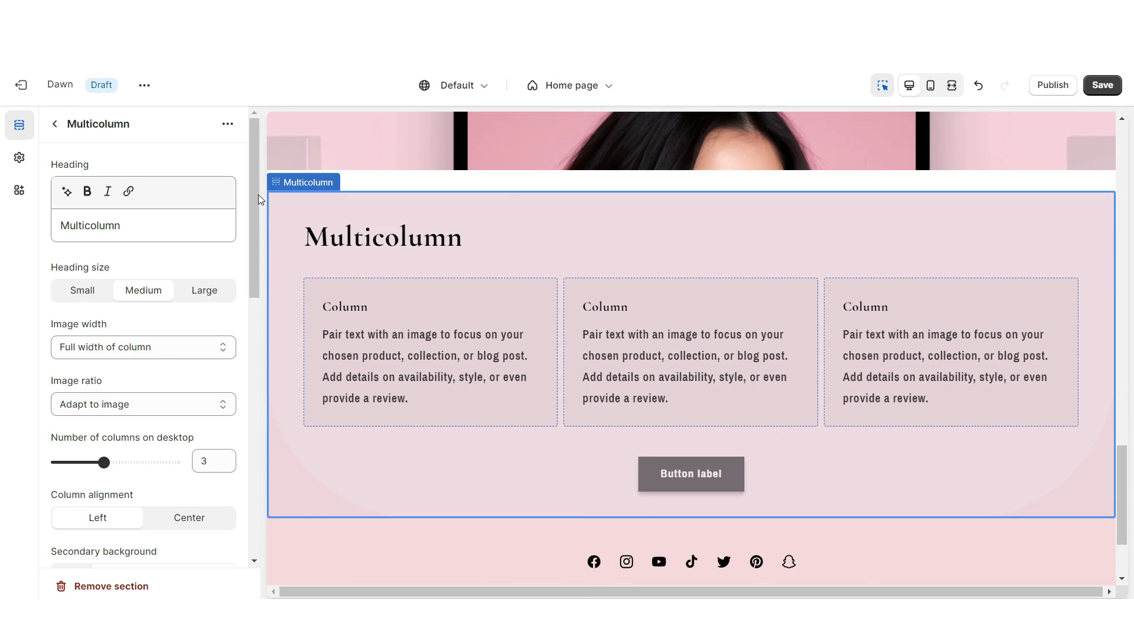
pyautogui.scroll(-4, 119, 355)
pyautogui.tripleClick(107, 410)
pyautogui.press('BackSpace')
pyautogui.click(72, 353)
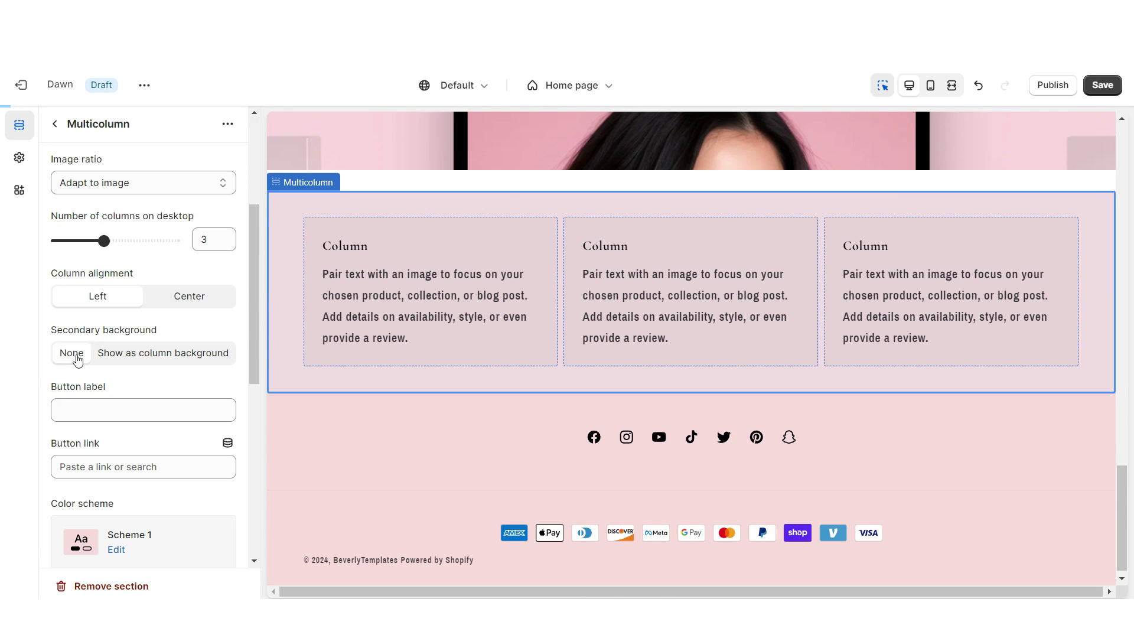
pyautogui.click(188, 296)
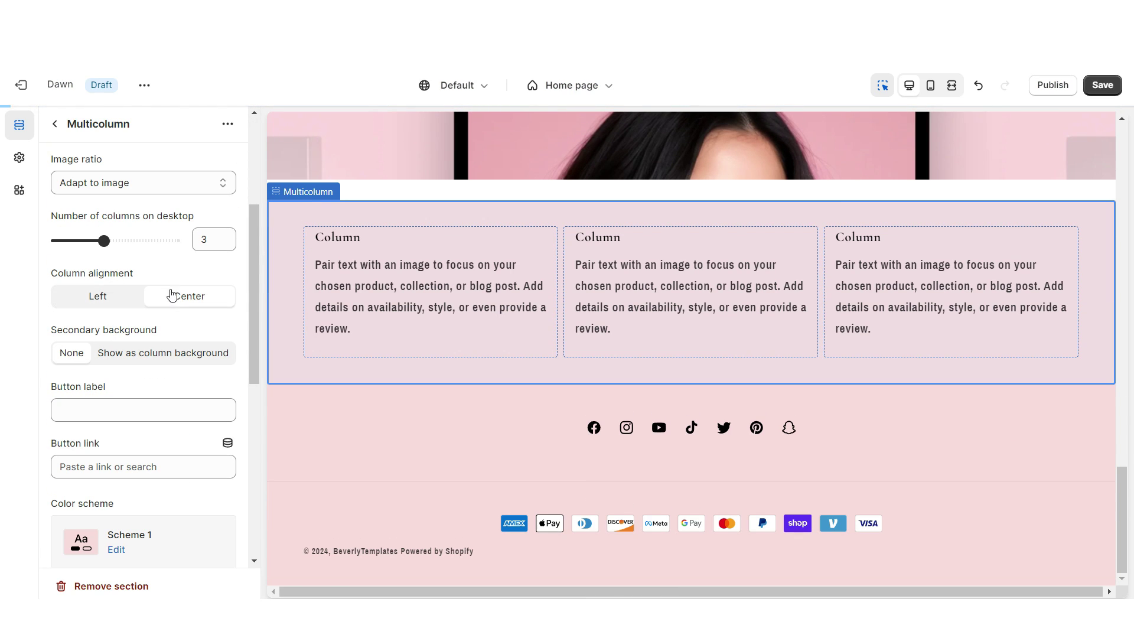
pyautogui.scroll(-6, 118, 307)
pyautogui.hotkey('ctrl', 's')
# Step: Enable mobile swipe and replace the first column heading with FAST SHIPPING
pyautogui.click(58, 312)
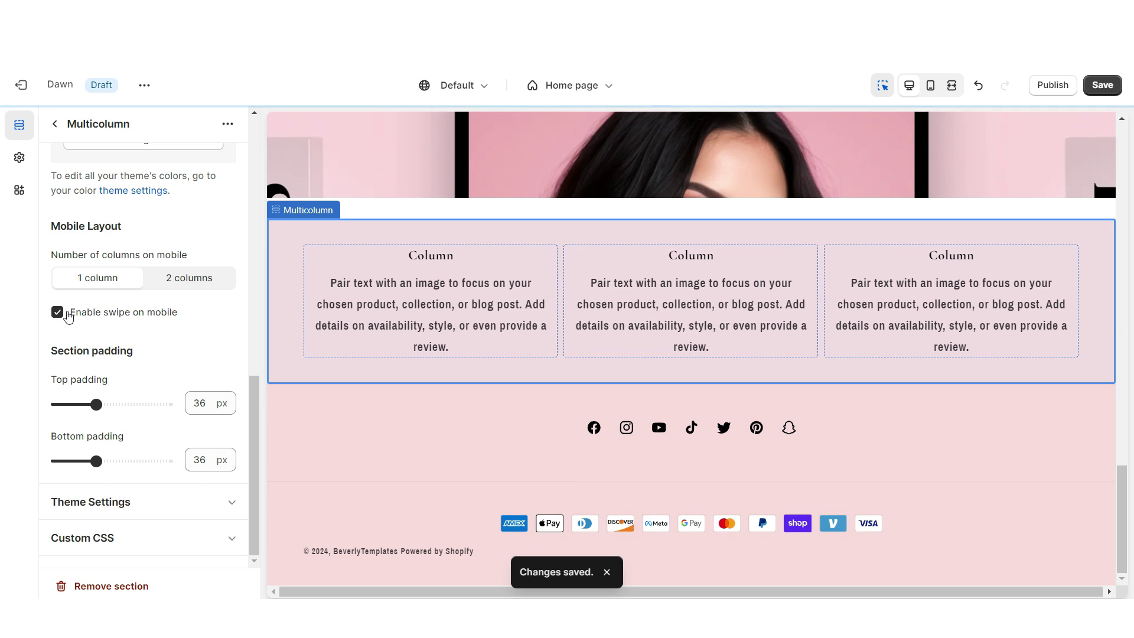
pyautogui.click(423, 261)
pyautogui.tripleClick(113, 331)
pyautogui.hotkey('ctrl', 'v')
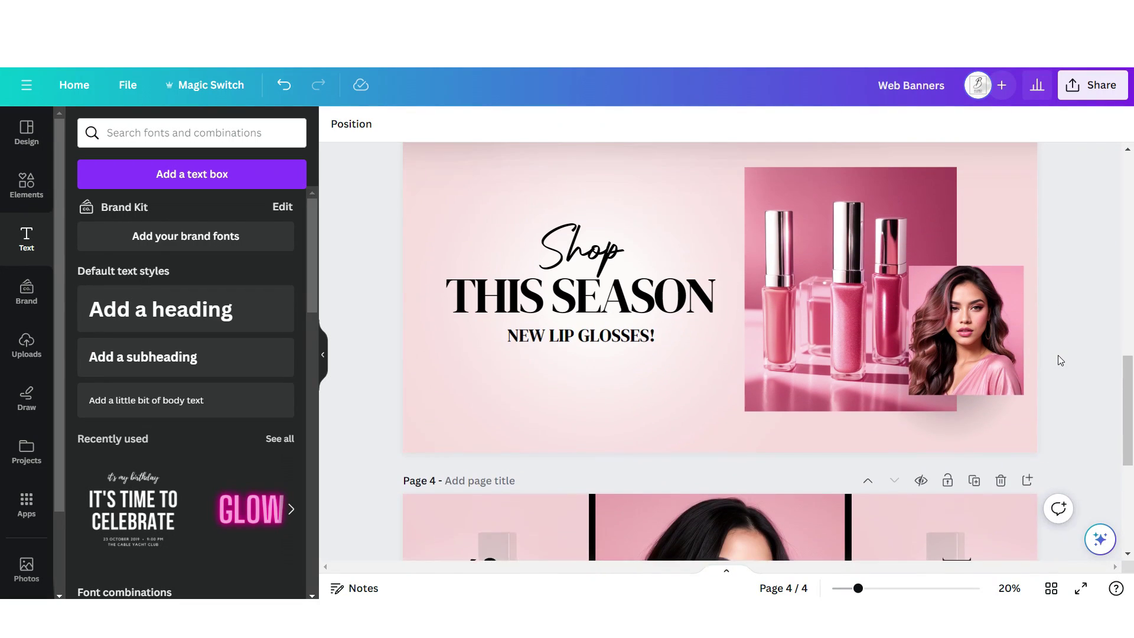
# Step: Add a fifth page with a circle enlarged to fill the page height
pyautogui.scroll(2, 1058, 356)
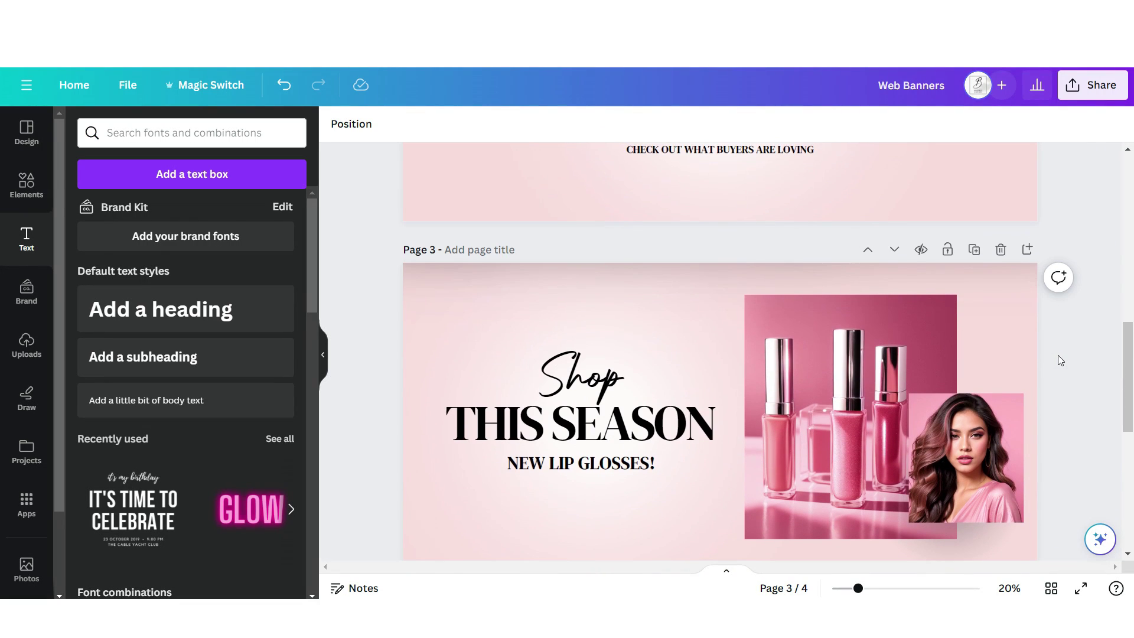
pyautogui.scroll(-5, 1058, 356)
pyautogui.scroll(-3, 991, 244)
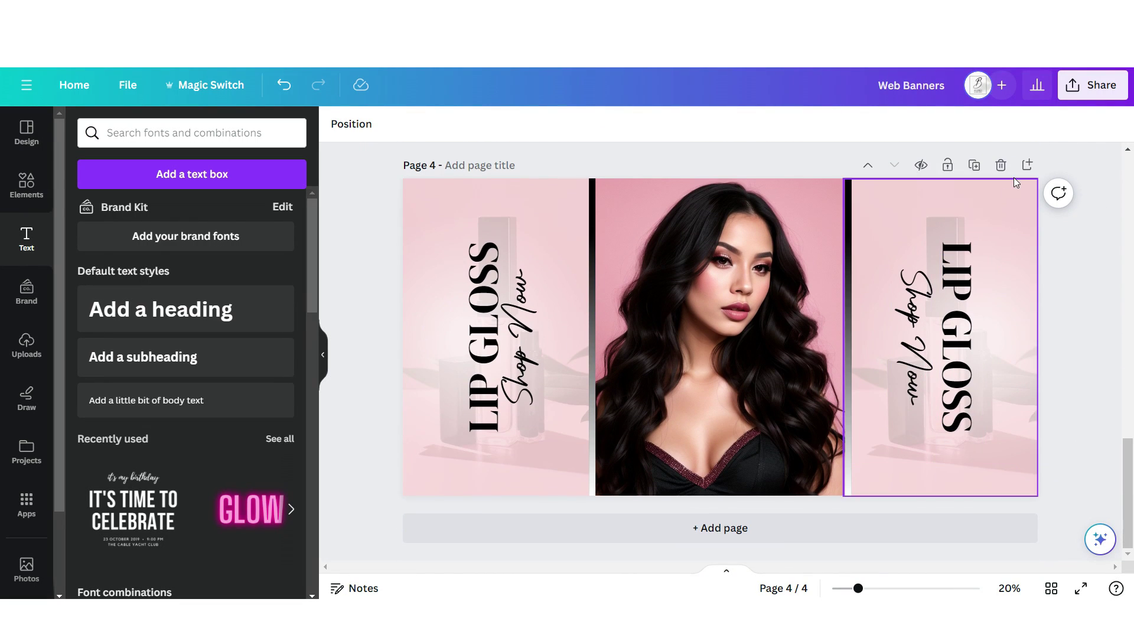
pyautogui.click(1027, 165)
pyautogui.click(27, 184)
pyautogui.click(274, 367)
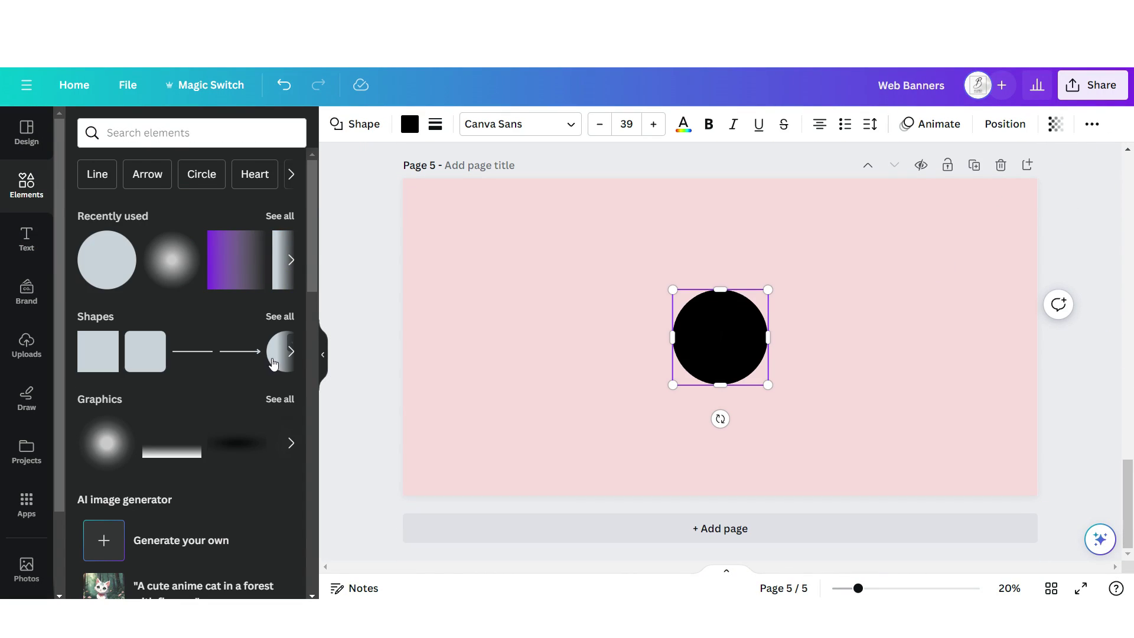
pyautogui.click(410, 124)
pyautogui.moveTo(720, 337); pyautogui.dragTo(641, 447)
pyautogui.moveTo(688, 400); pyautogui.dragTo(868, 201)
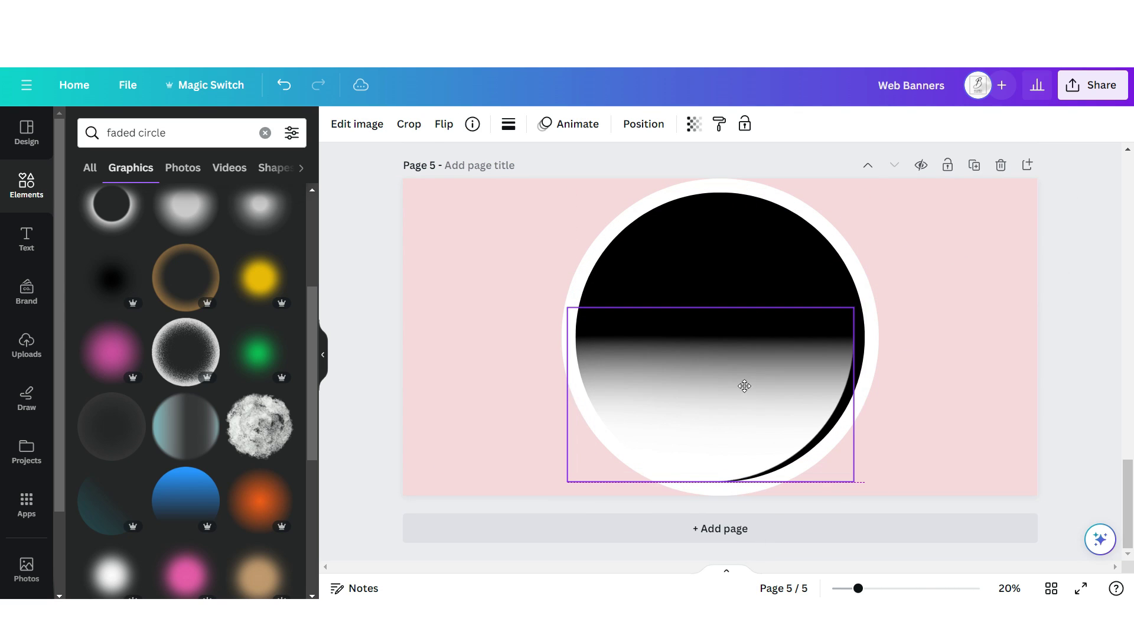
# Step: Add a faded gradient over the circle, enlarge the truck and lipstick icons, and download as PNG
pyautogui.moveTo(742, 384); pyautogui.dragTo(753, 388)
pyautogui.moveTo(861, 304); pyautogui.dragTo(870, 302)
pyautogui.click(694, 124)
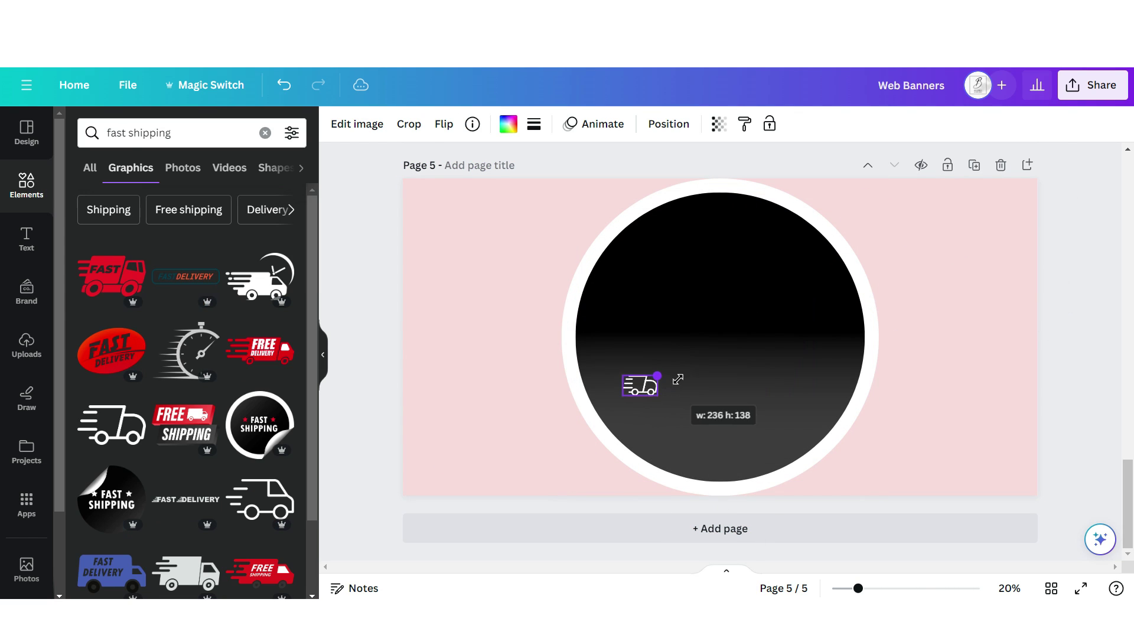
pyautogui.moveTo(671, 374); pyautogui.dragTo(855, 316)
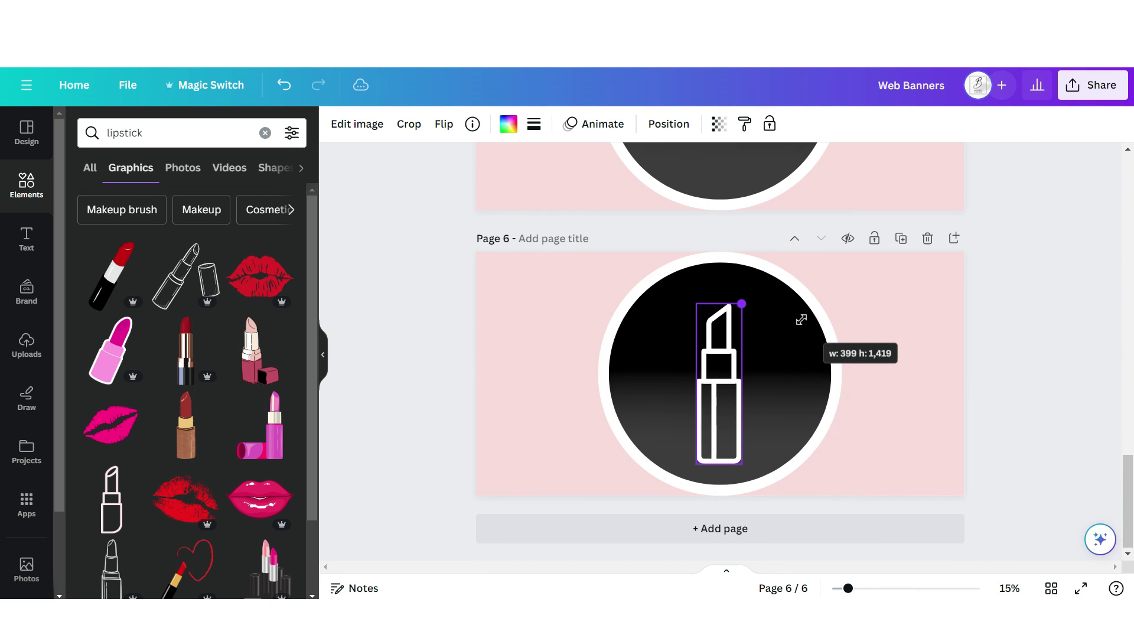
pyautogui.moveTo(801, 320); pyautogui.dragTo(802, 319)
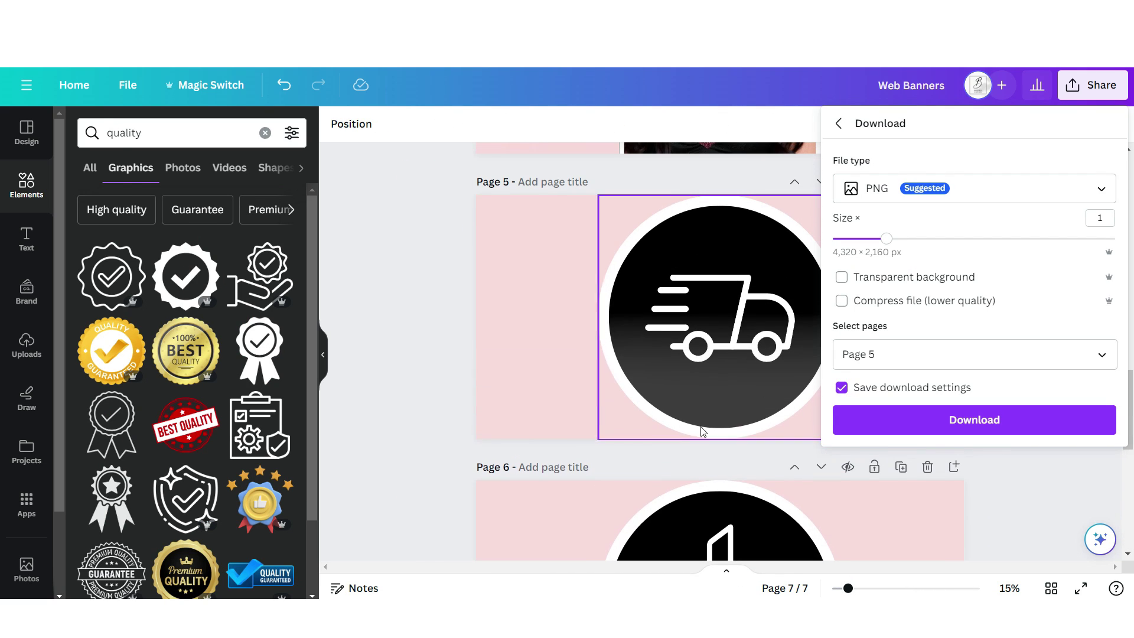
pyautogui.click(975, 419)
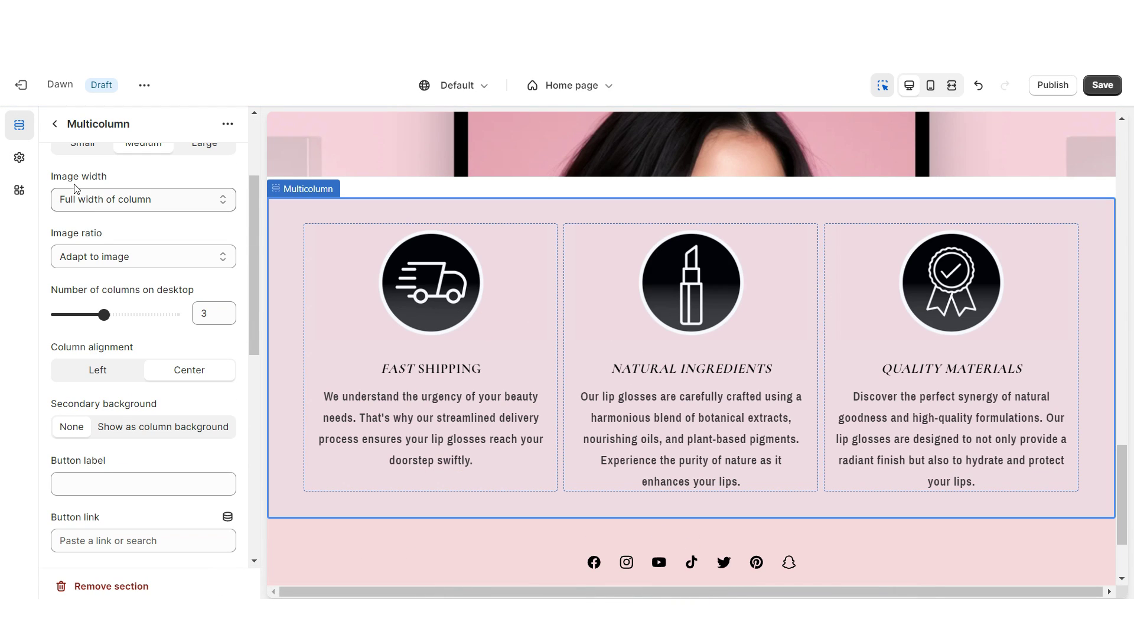
# Step: Set the Multicolumn Image width to 'Half width of column' and check the mobile preview
pyautogui.click(77, 199)
pyautogui.click(99, 227)
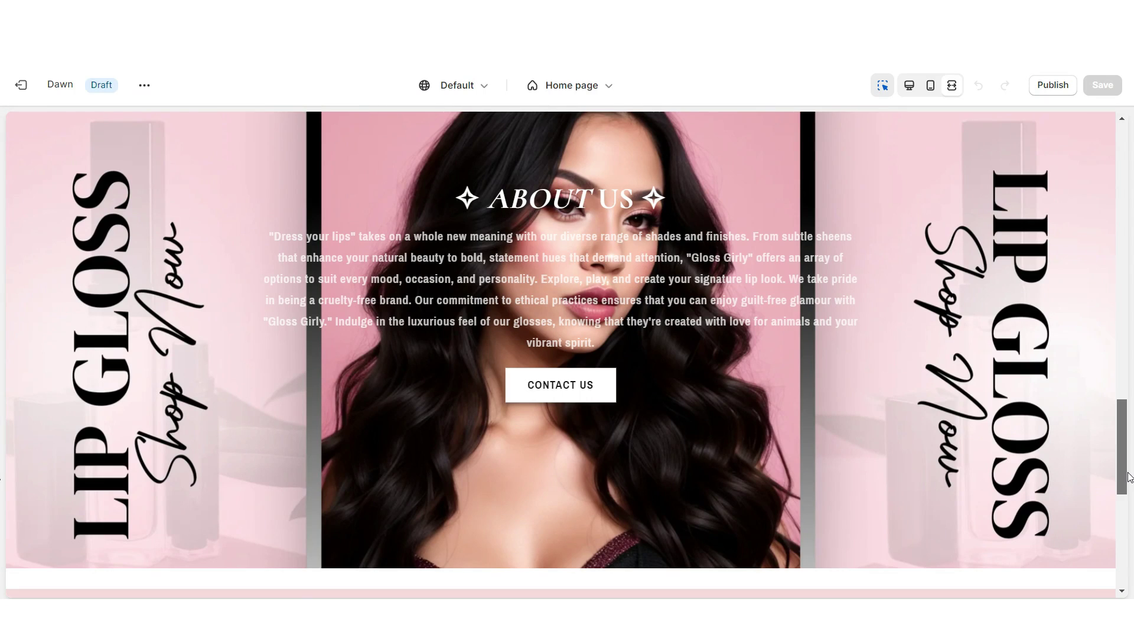
pyautogui.moveTo(1130, 477); pyautogui.dragTo(1131, 558)
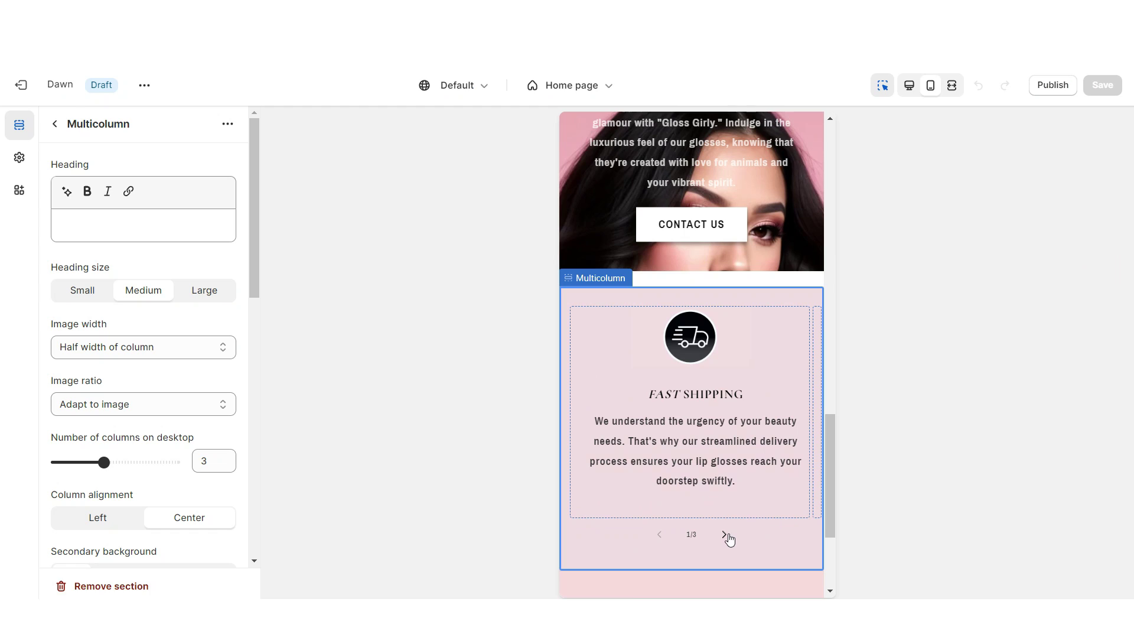
pyautogui.click(724, 534)
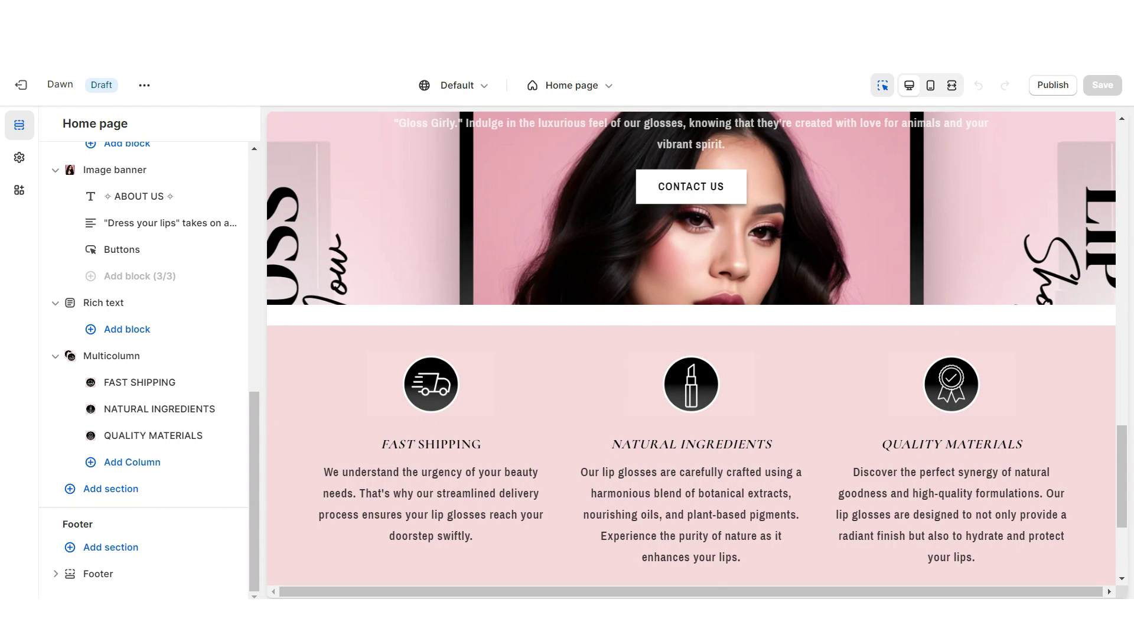
# Step: Add a Featured collection headed SHOP OUR BESTSELLERS with swipe on mobile enabled
pyautogui.scroll(-2, 697, 440)
pyautogui.click(699, 433)
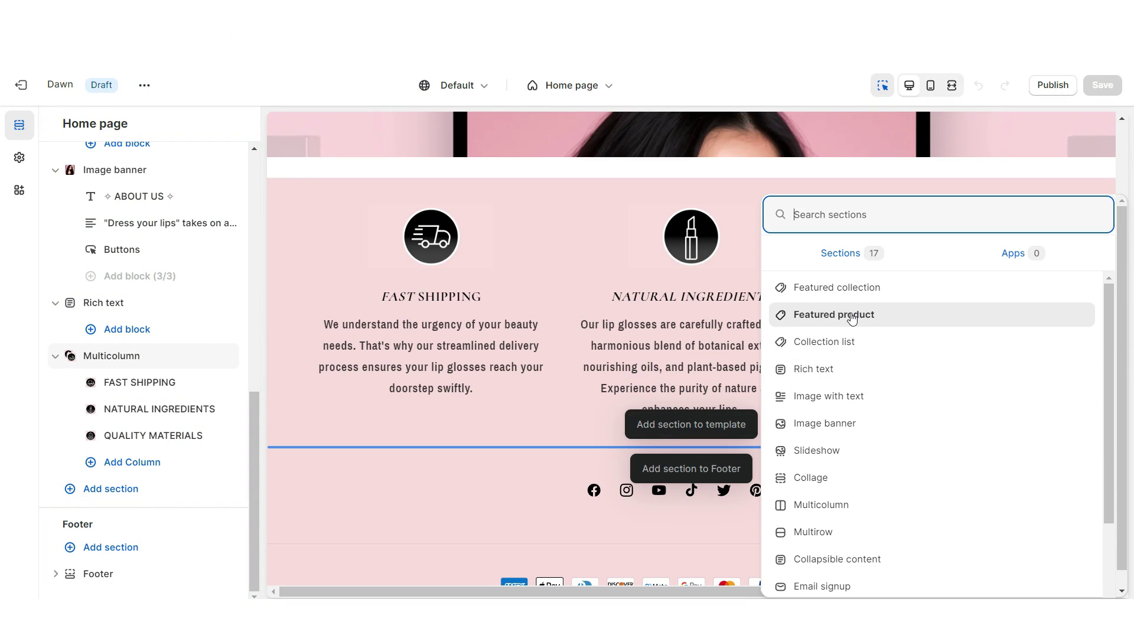
pyautogui.click(784, 288)
pyautogui.write('SHOP OUR BESTSELLERS ✦')
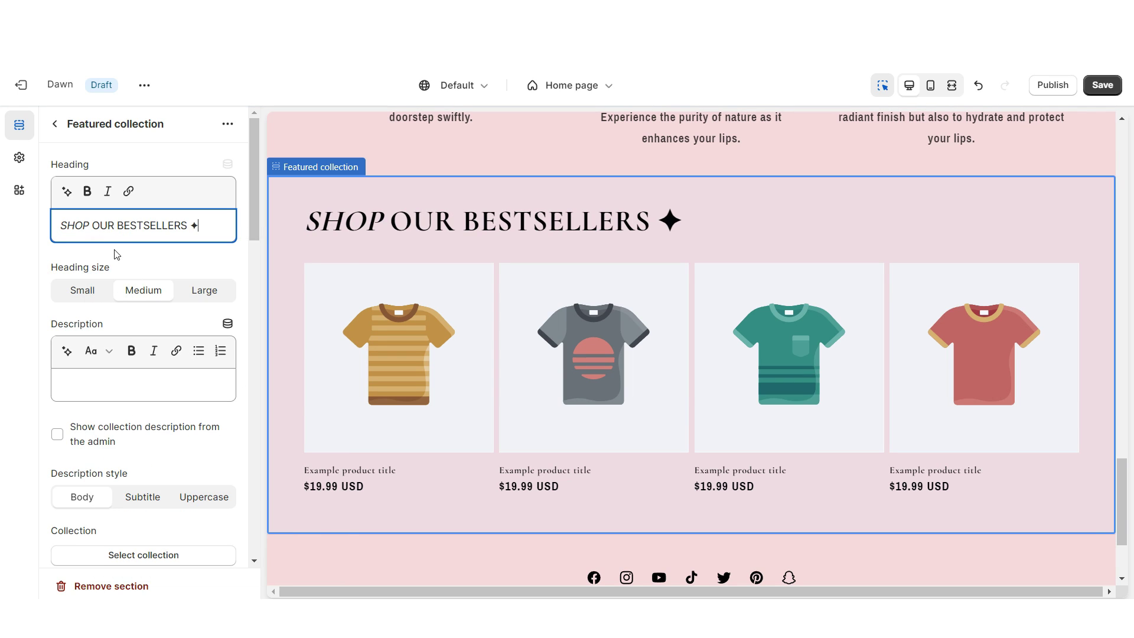
pyautogui.scroll(-10, 90, 248)
pyautogui.click(57, 322)
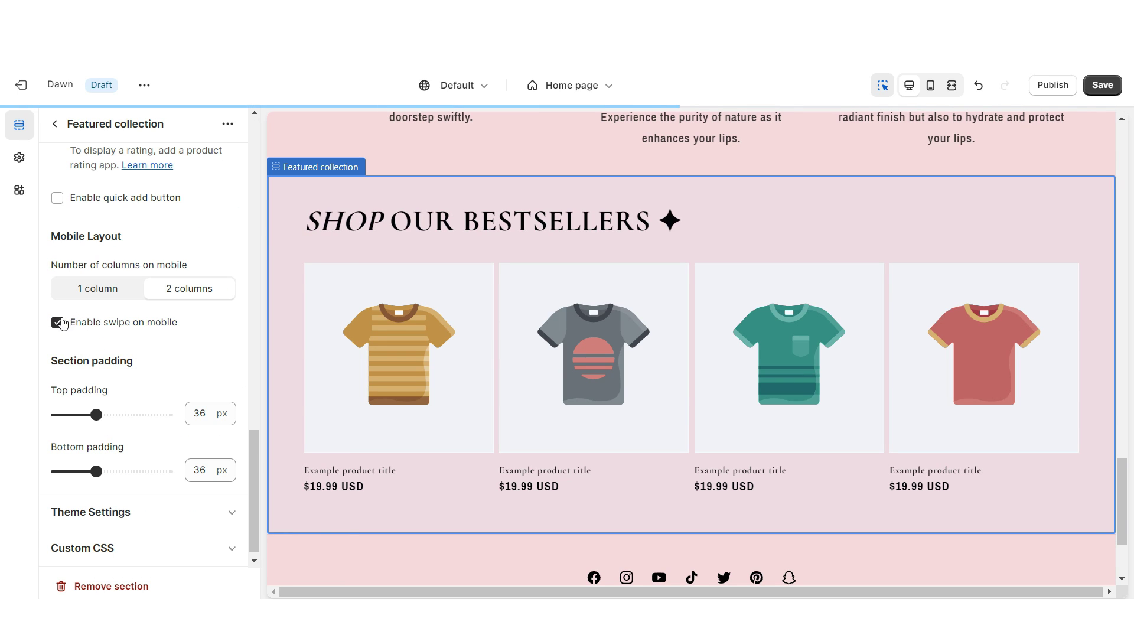
pyautogui.scroll(8, 118, 292)
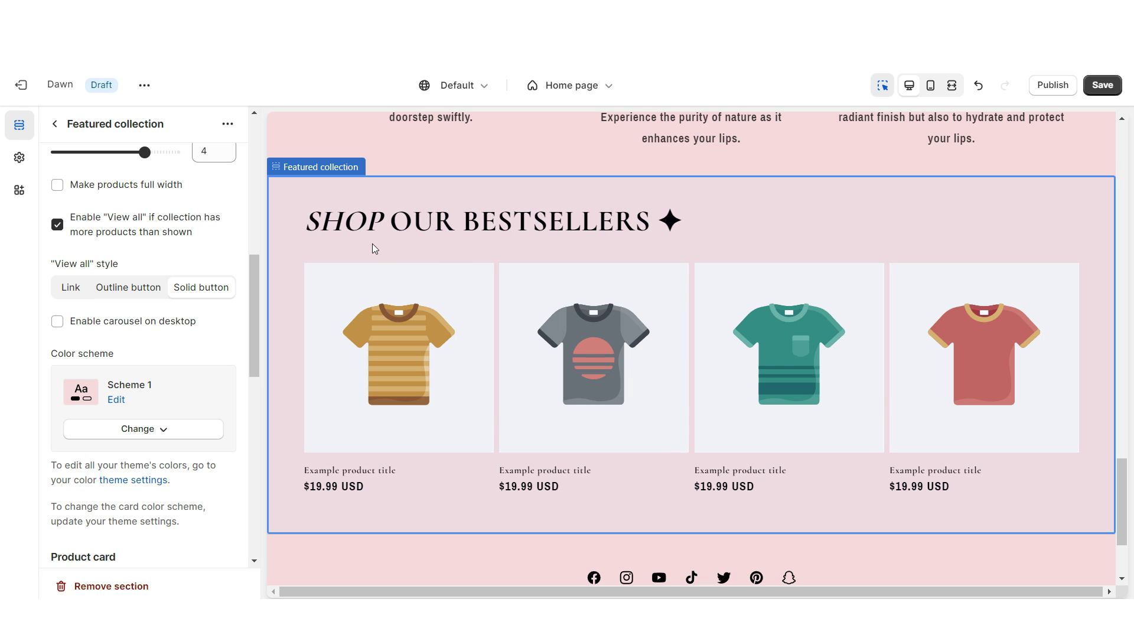
# Step: Switch the section to Scheme 3 and give that scheme a light pink gradient background
pyautogui.scroll(-3, 125, 295)
pyautogui.click(124, 281)
pyautogui.click(128, 393)
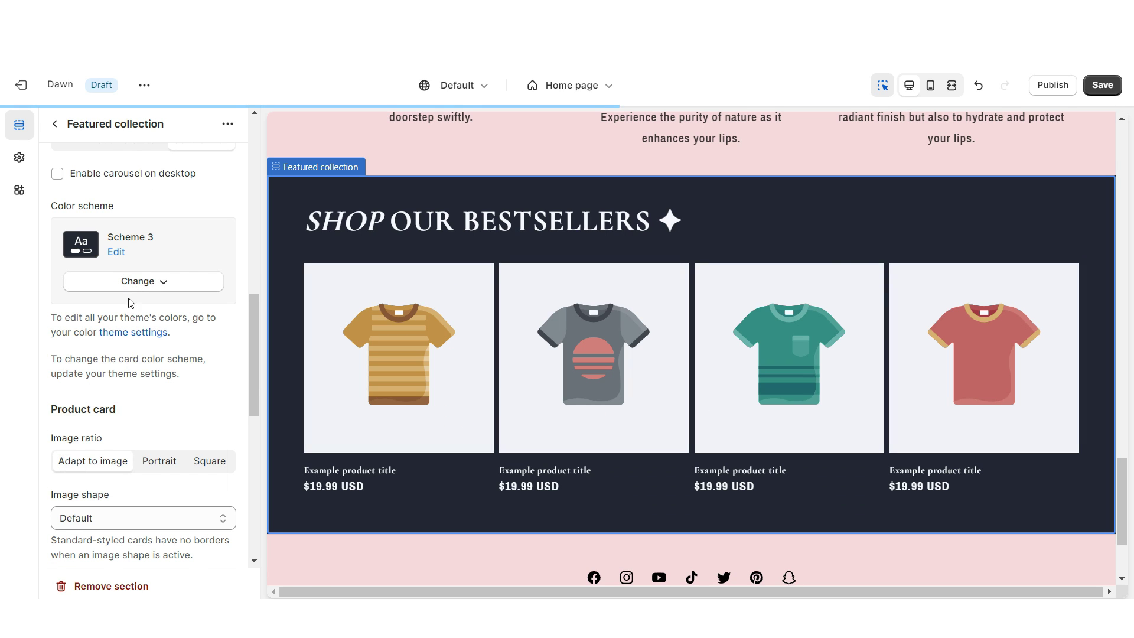
pyautogui.click(132, 332)
pyautogui.click(87, 377)
pyautogui.click(65, 275)
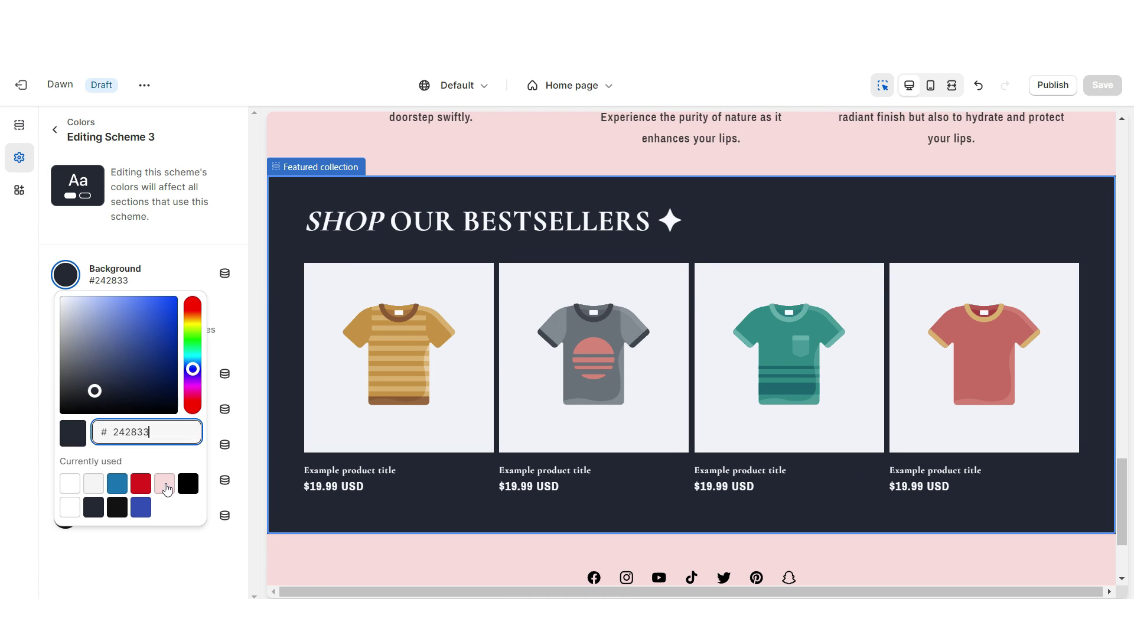
pyautogui.click(165, 484)
pyautogui.click(66, 310)
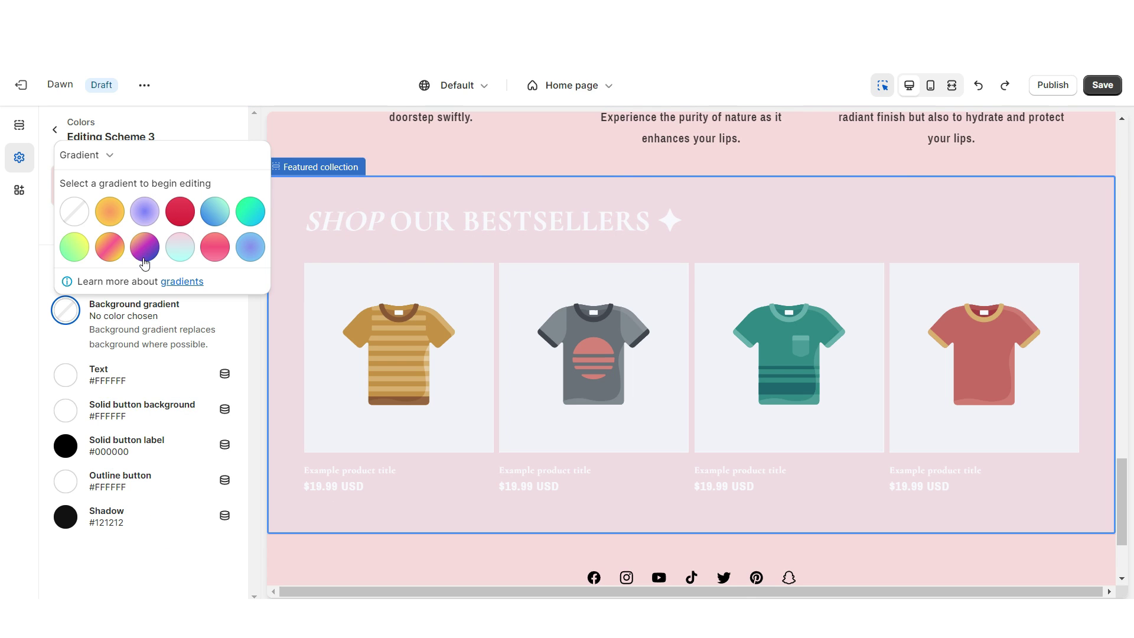
pyautogui.click(219, 220)
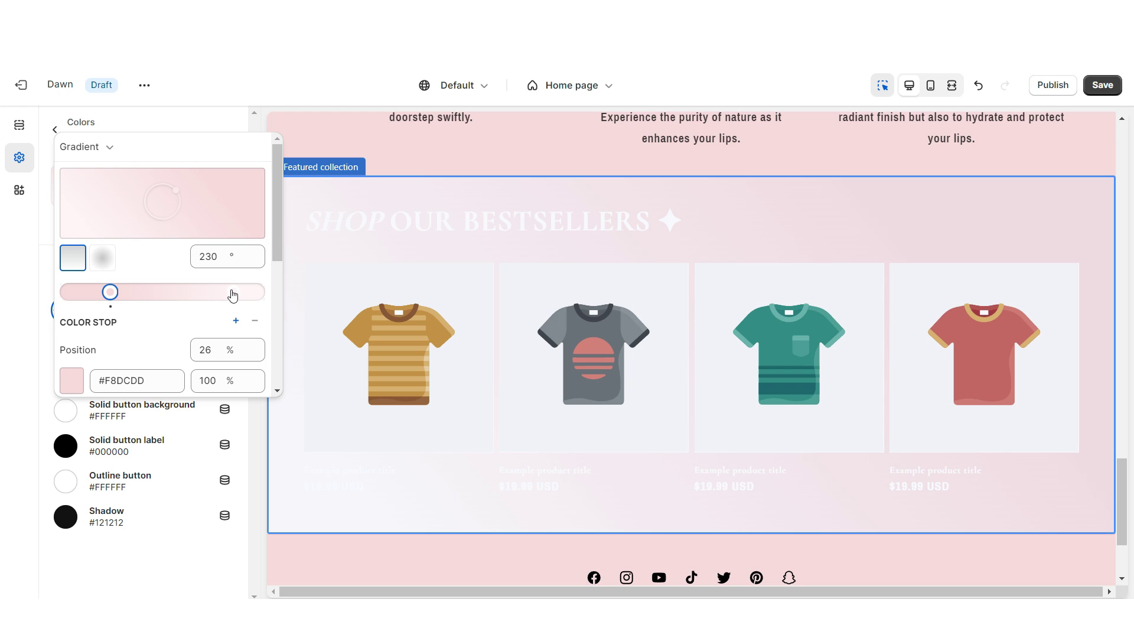
# Step: Make Scheme 3's text, solid buttons and outline buttons black, with white button labels
pyautogui.click(65, 370)
pyautogui.moveTo(77, 177); pyautogui.dragTo(25, 262)
pyautogui.click(65, 411)
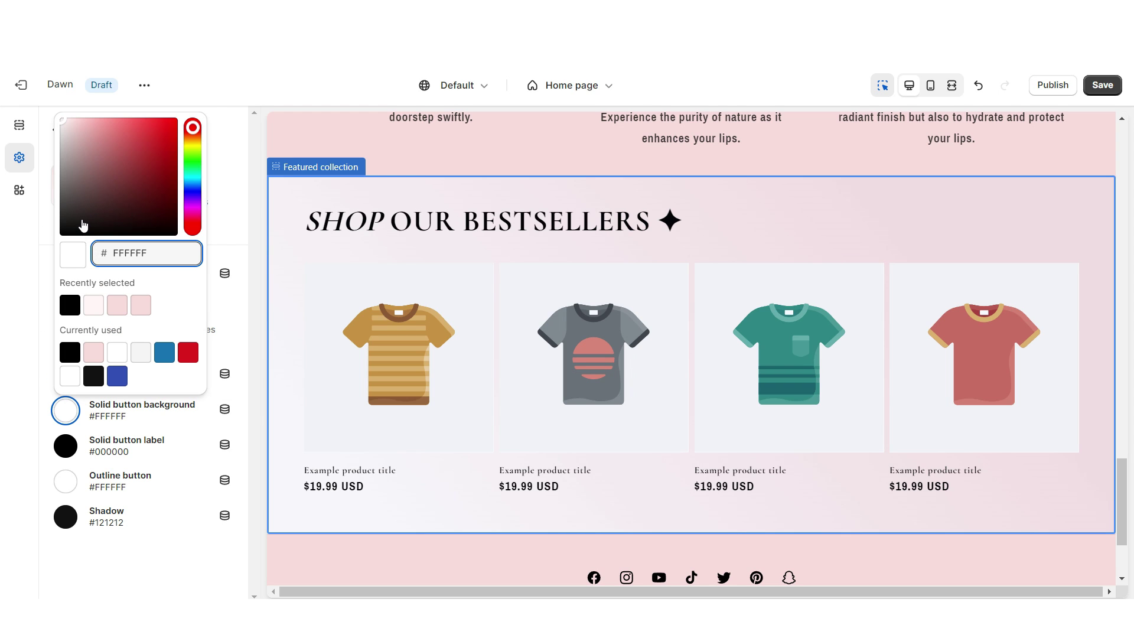
pyautogui.moveTo(81, 225); pyautogui.dragTo(21, 292)
pyautogui.click(65, 445)
pyautogui.click(70, 388)
pyautogui.click(66, 481)
pyautogui.click(94, 375)
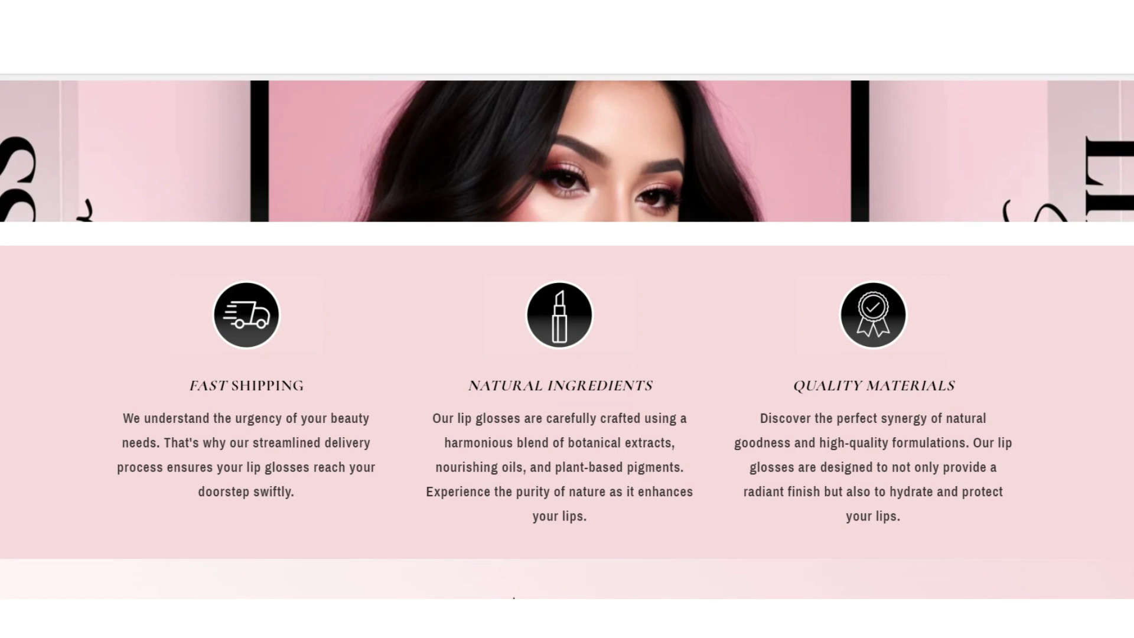
# Step: Review the bestsellers row and advance the mobile preview to the next product
pyautogui.scroll(-6, 567, 340)
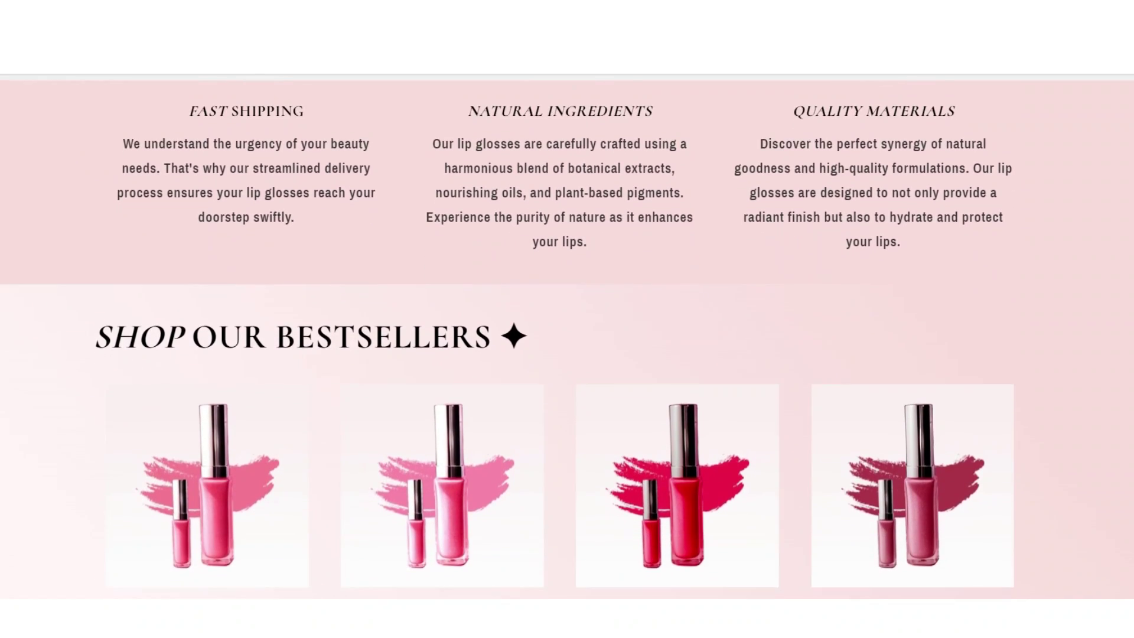
pyautogui.scroll(1, 567, 340)
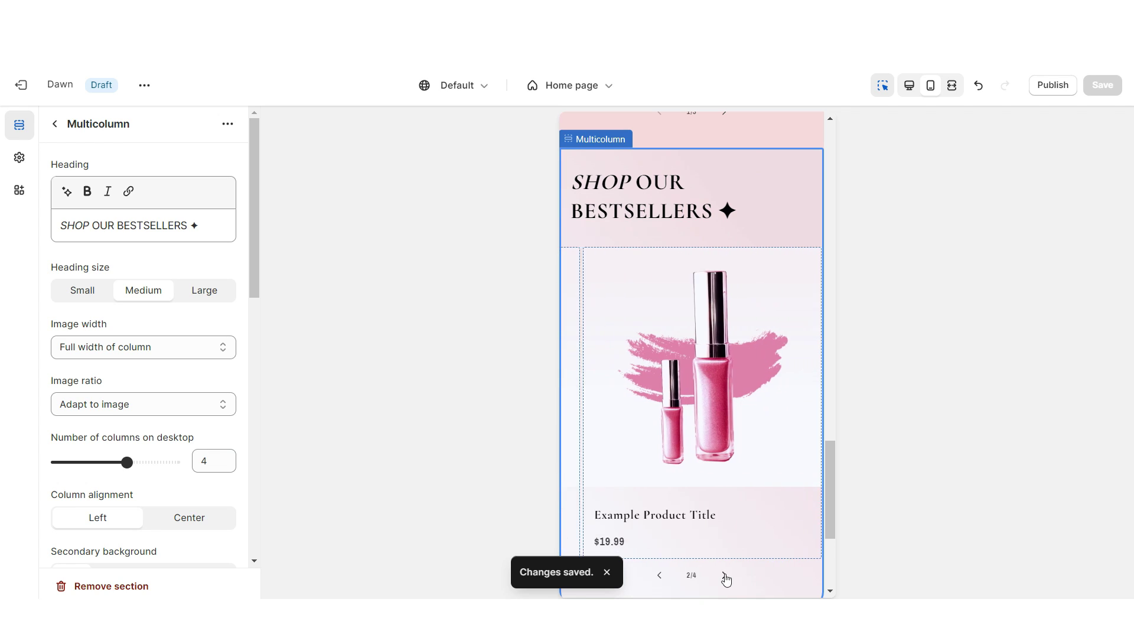
pyautogui.click(724, 576)
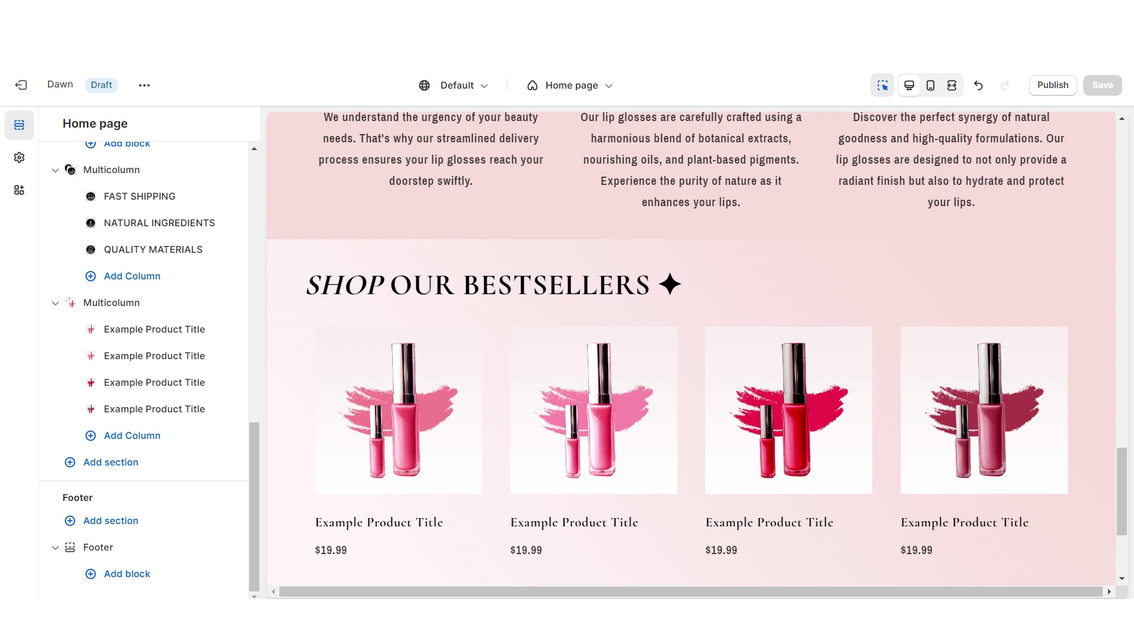
# Step: Add a Multicolumn section headed CUSTOMER REVIEWS with the button label cleared
pyautogui.scroll(-3, 697, 370)
pyautogui.click(697, 370)
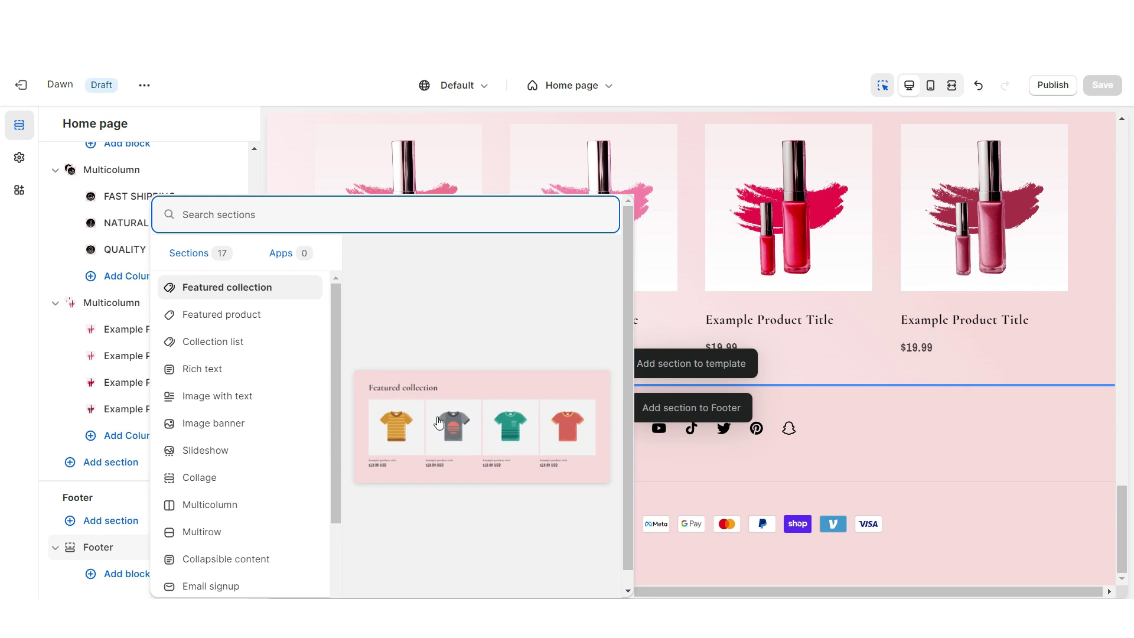
pyautogui.click(222, 505)
pyautogui.rightClick(79, 225)
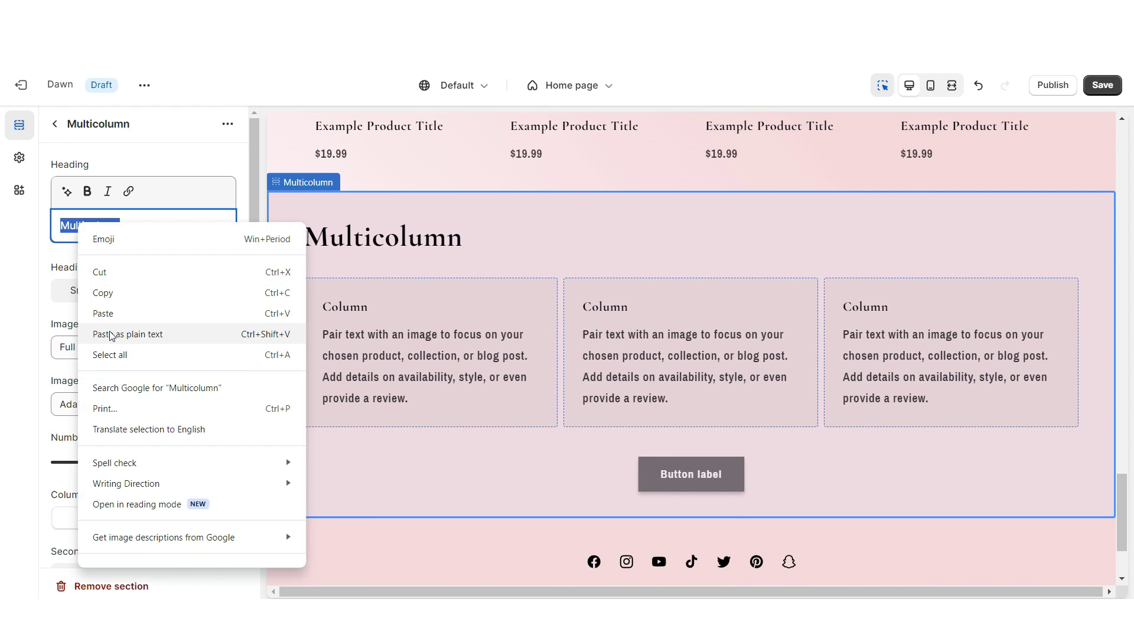
pyautogui.click(108, 313)
pyautogui.scroll(-4, 94, 331)
pyautogui.tripleClick(91, 409)
pyautogui.press('BackSpace')
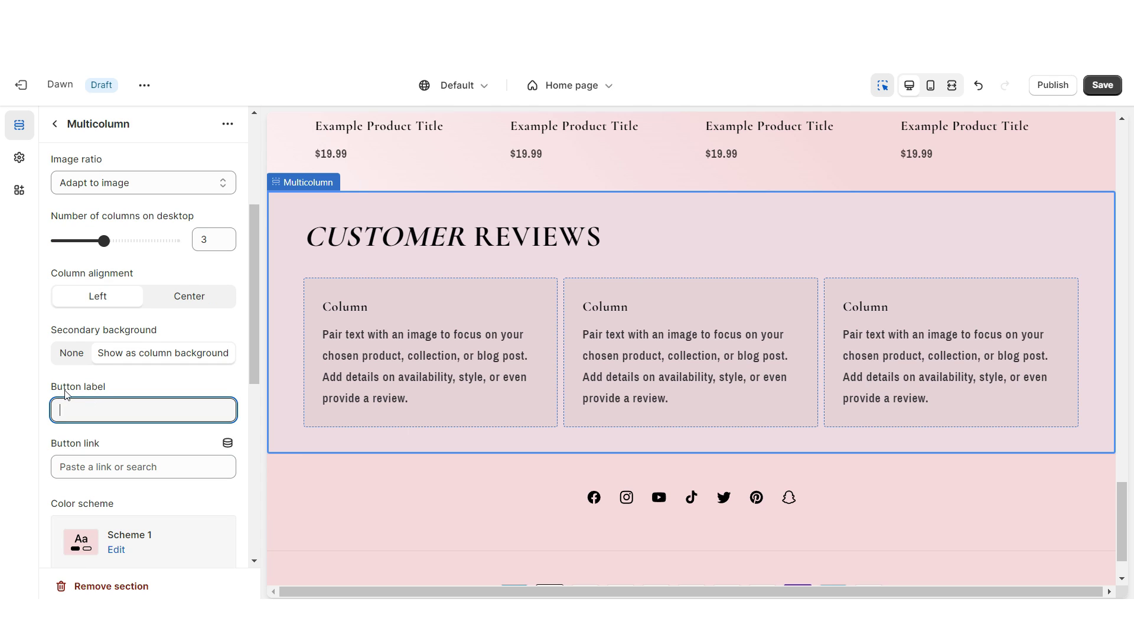
pyautogui.click(114, 225)
# Step: Set the section to 4 columns, add a fourth column, and centre the column alignment
pyautogui.moveTo(110, 237); pyautogui.dragTo(127, 239)
pyautogui.click(788, 506)
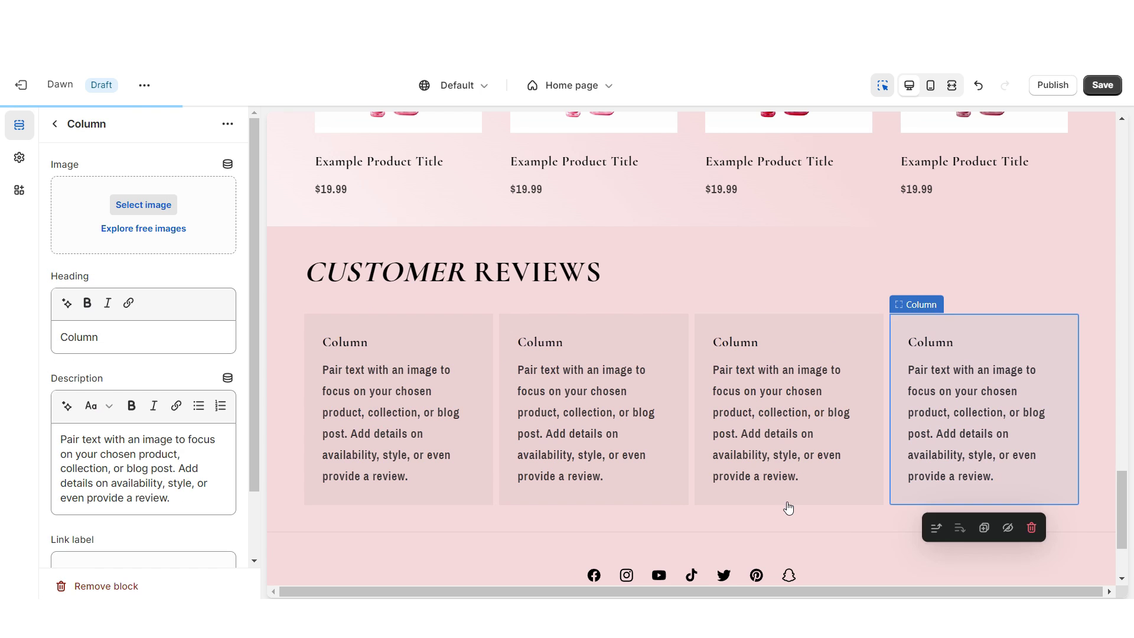
pyautogui.click(788, 509)
pyautogui.click(170, 442)
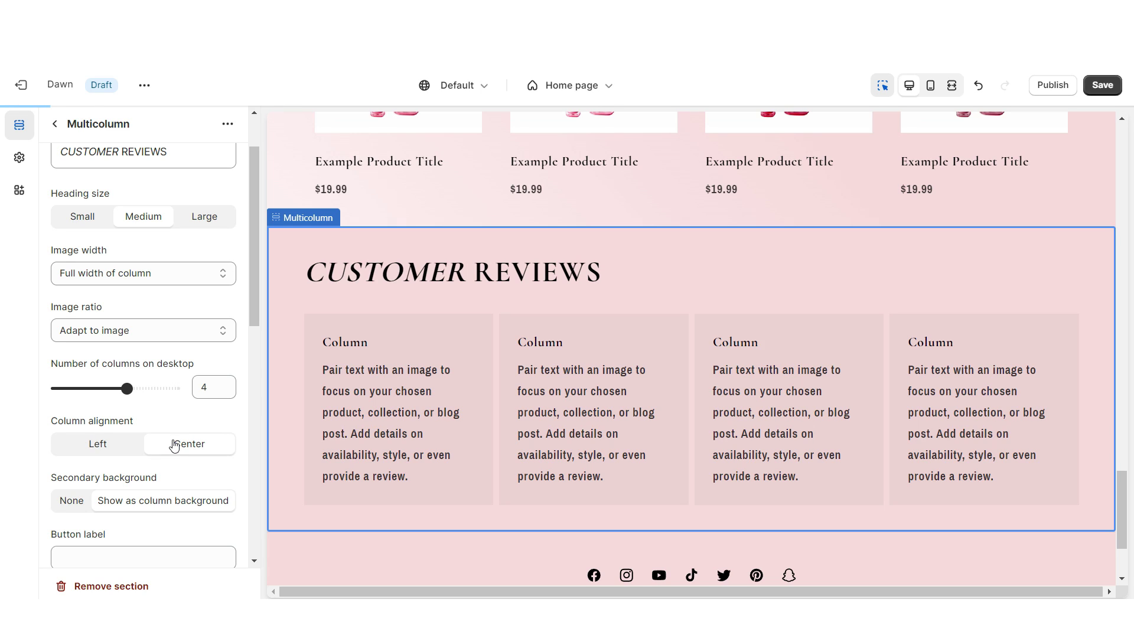
# Step: Give the first column a five-star heading and review quote, and enable mobile swipe
pyautogui.click(383, 358)
pyautogui.rightClick(81, 338)
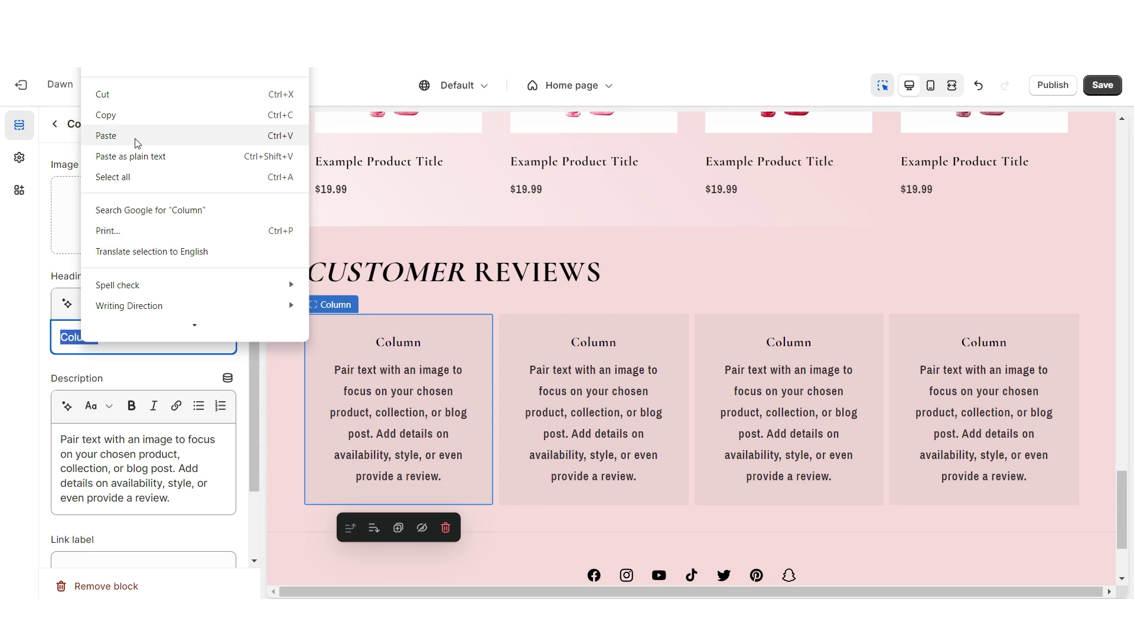
pyautogui.click(136, 138)
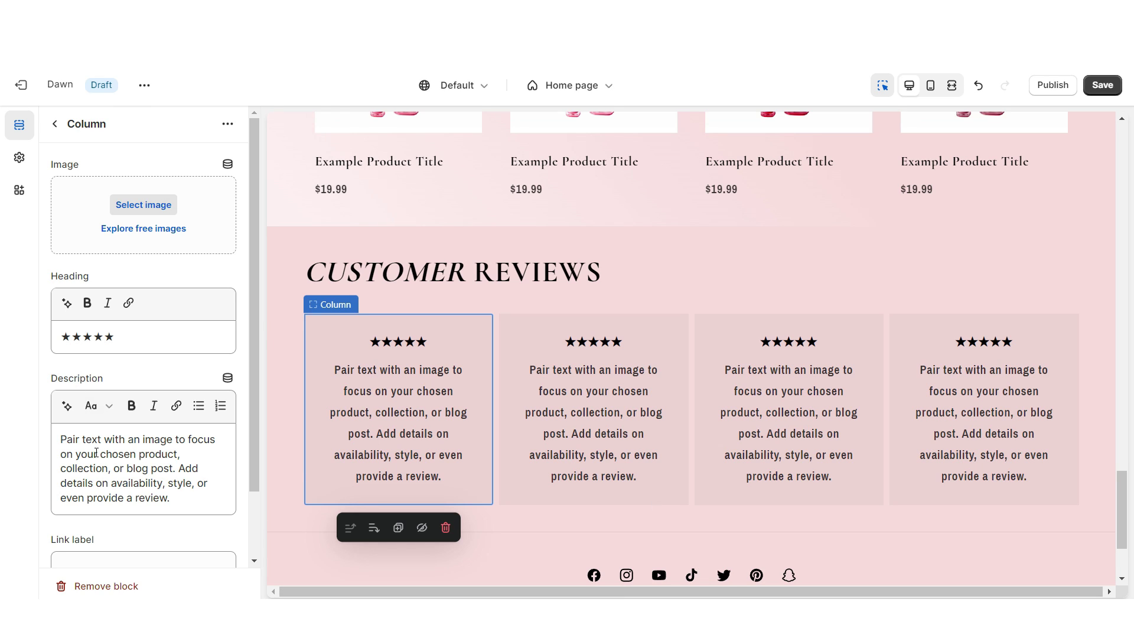
pyautogui.rightClick(96, 453)
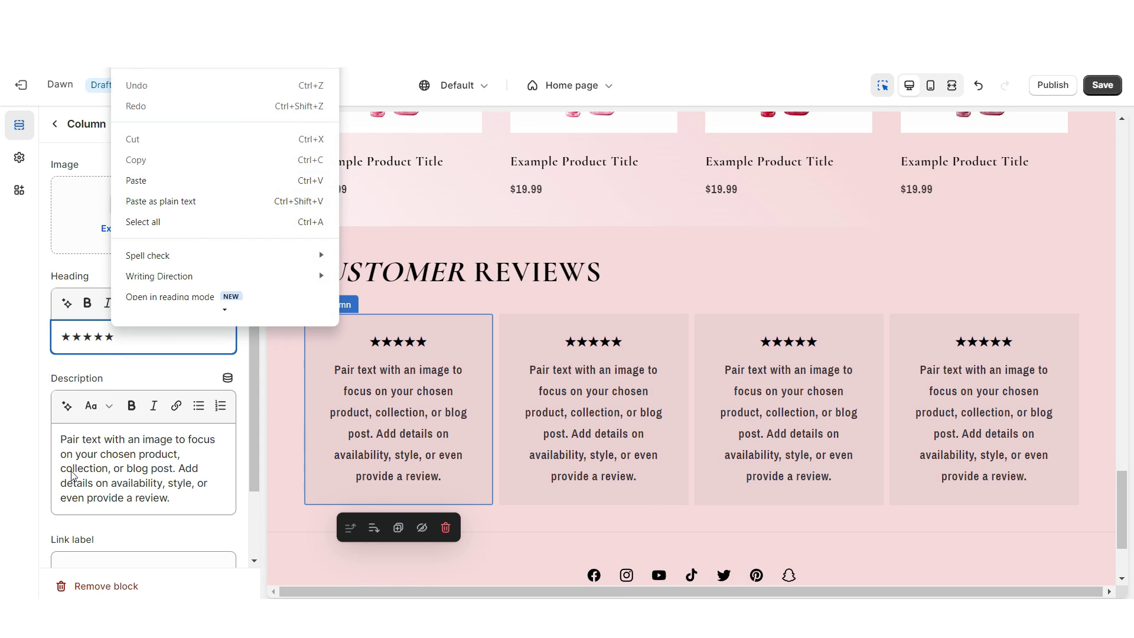
pyautogui.click(140, 220)
pyautogui.rightClick(120, 467)
pyautogui.click(132, 204)
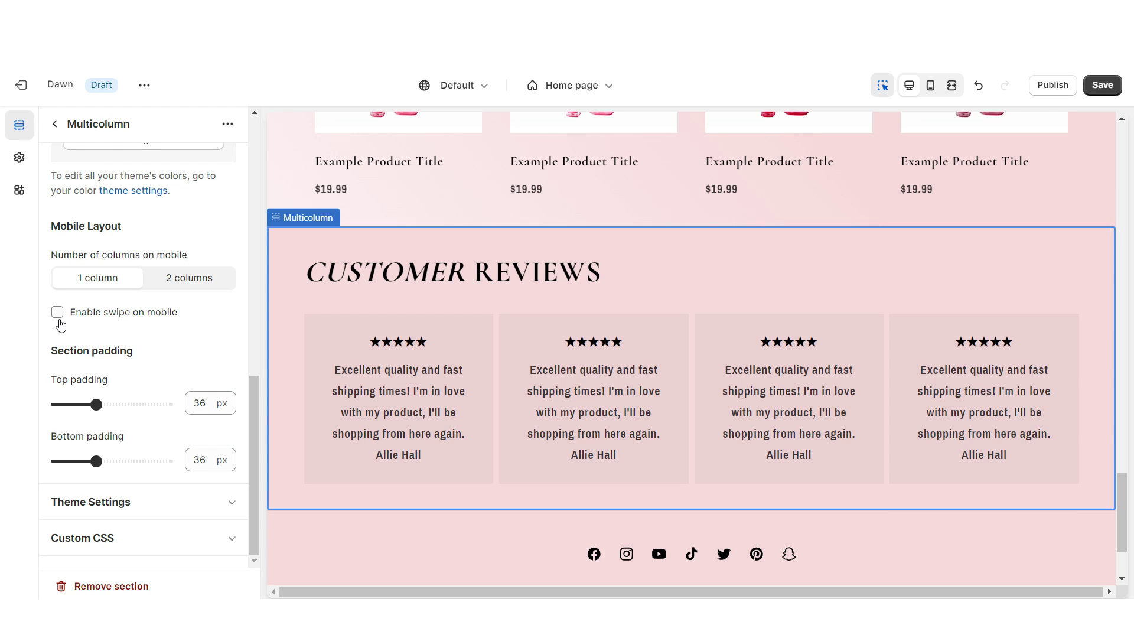
pyautogui.click(58, 313)
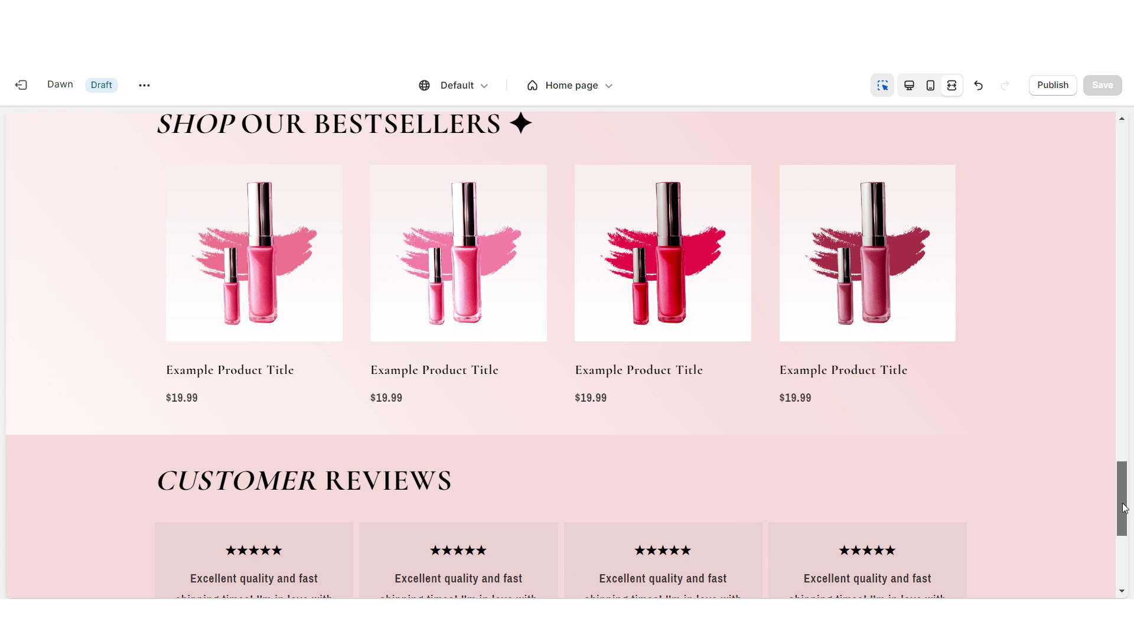
# Step: Add an Image banner section below the reviews and select its SHOP NOW button link field
pyautogui.moveTo(1125, 508); pyautogui.dragTo(1125, 535)
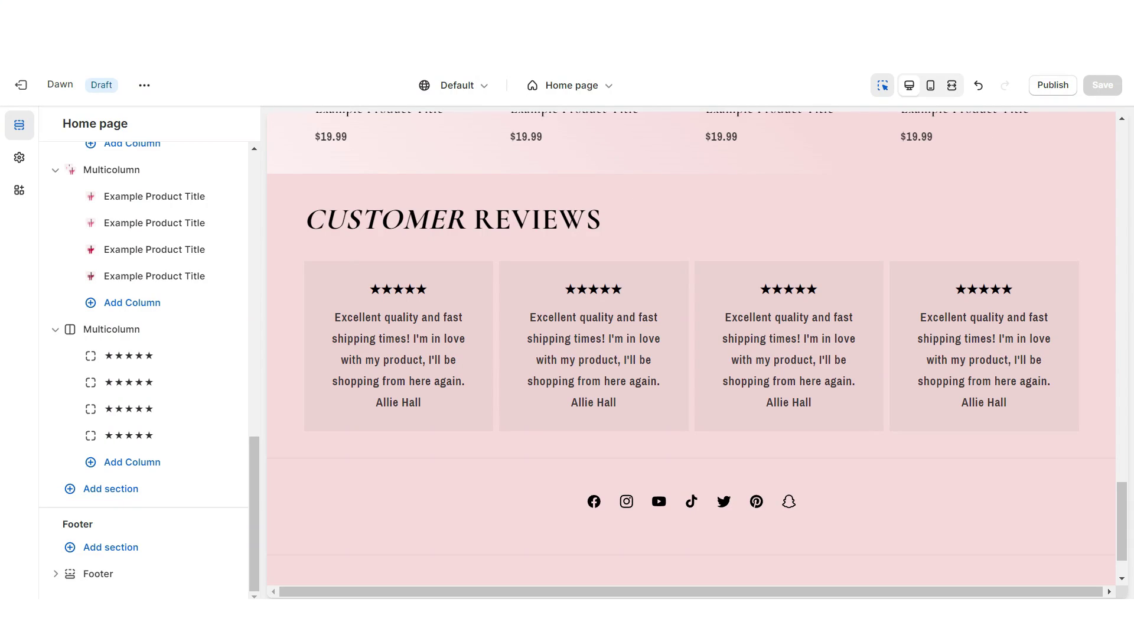
pyautogui.click(650, 437)
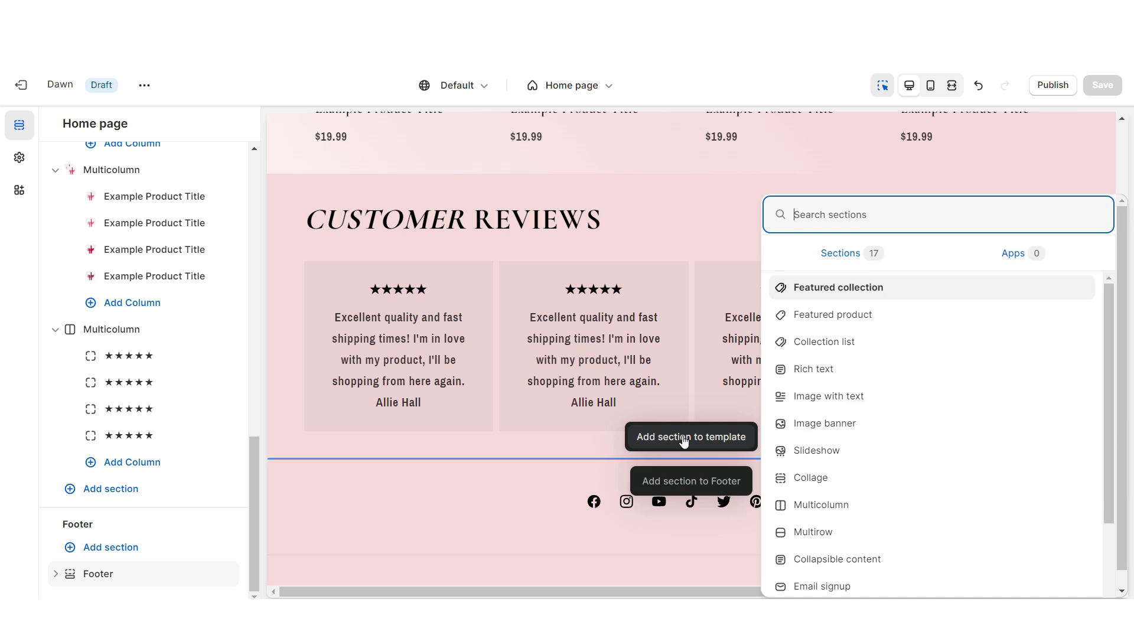
pyautogui.click(818, 422)
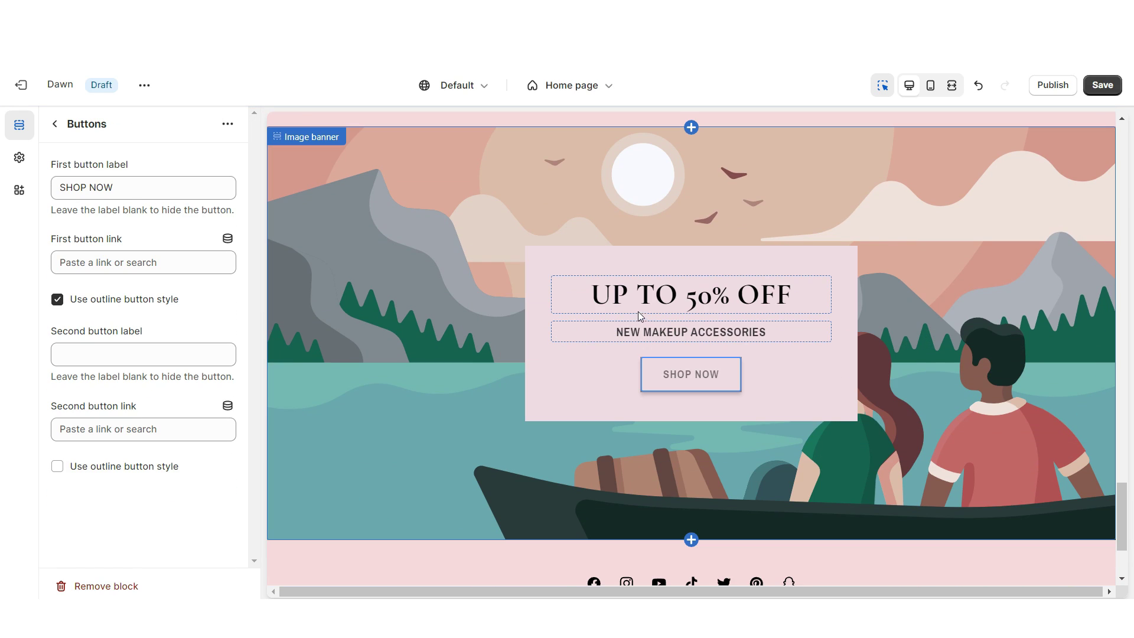
pyautogui.click(122, 243)
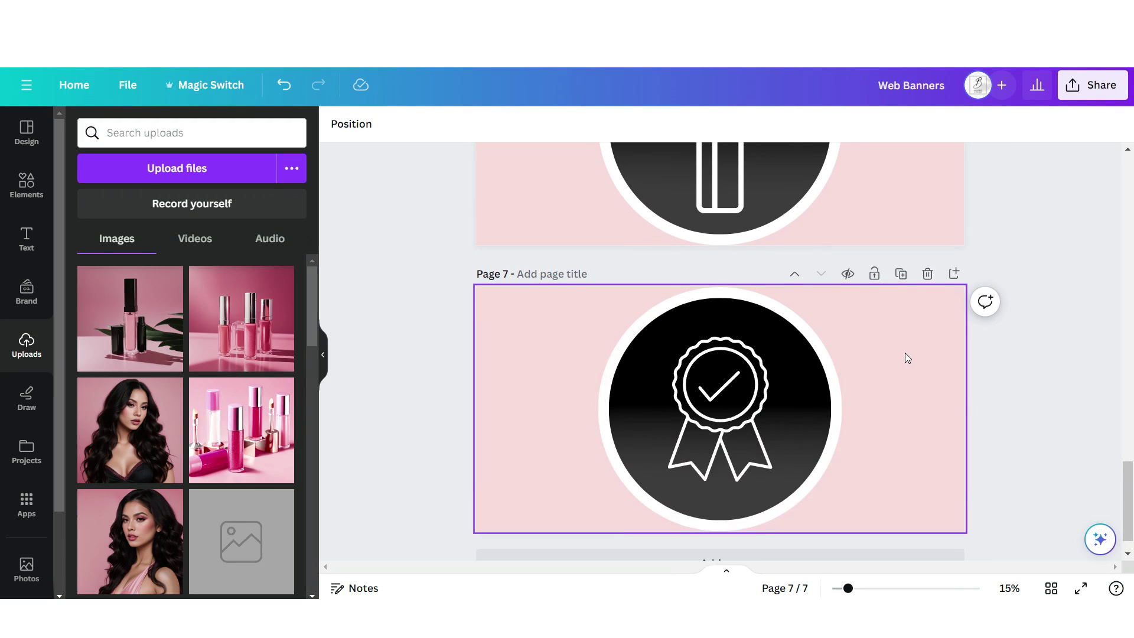
pyautogui.scroll(2, 905, 355)
pyautogui.scroll(-2, 905, 356)
# Step: Add page 8 with a black square and a photo frame fitted inside it
pyautogui.click(953, 239)
pyautogui.click(26, 184)
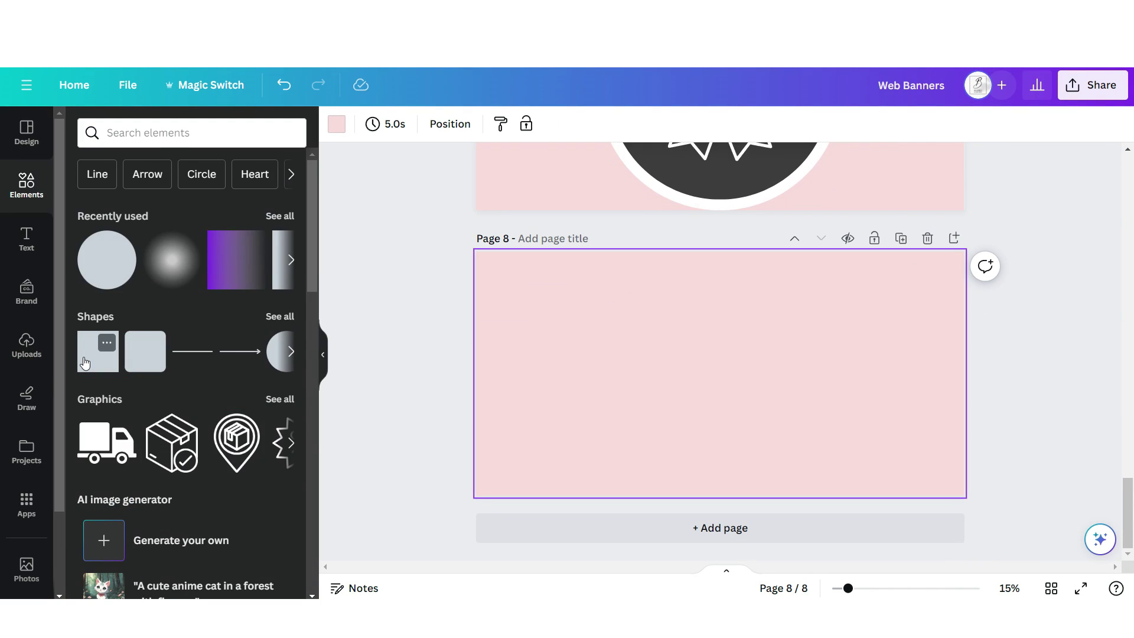
pyautogui.click(86, 362)
pyautogui.moveTo(757, 410); pyautogui.dragTo(726, 460)
pyautogui.scroll(-10, 109, 581)
pyautogui.click(105, 592)
pyautogui.moveTo(812, 396); pyautogui.dragTo(768, 348)
# Step: Duplicate the frame with the lip gloss photo, add script-font text, and download the banner
pyautogui.click(587, 227)
pyautogui.click(26, 346)
pyautogui.moveTo(242, 318); pyautogui.dragTo(904, 384)
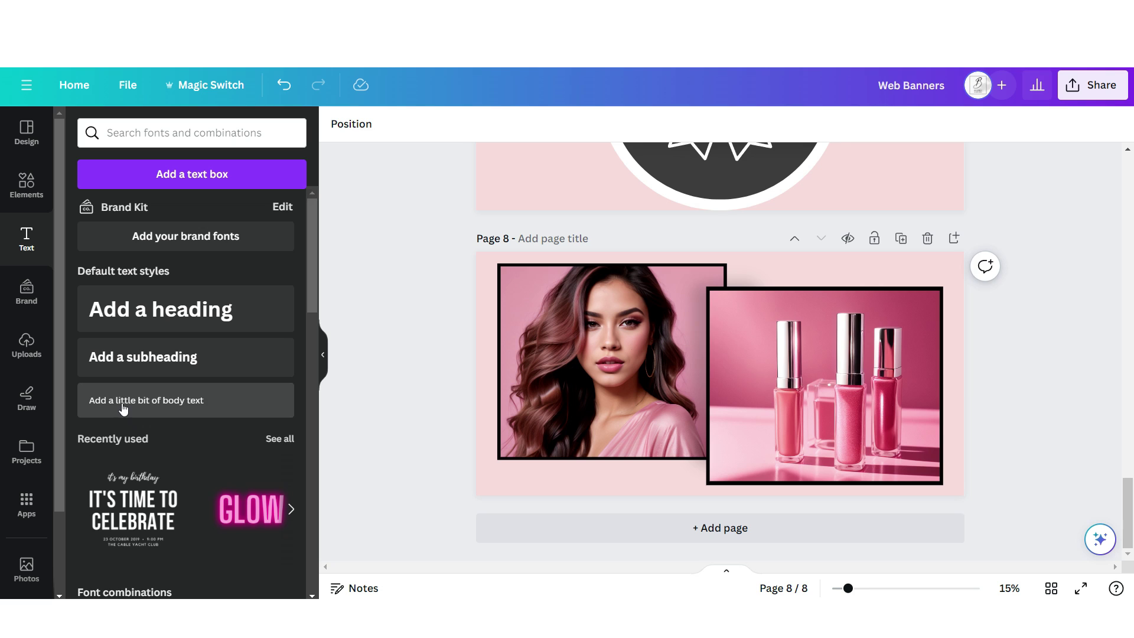
pyautogui.click(123, 408)
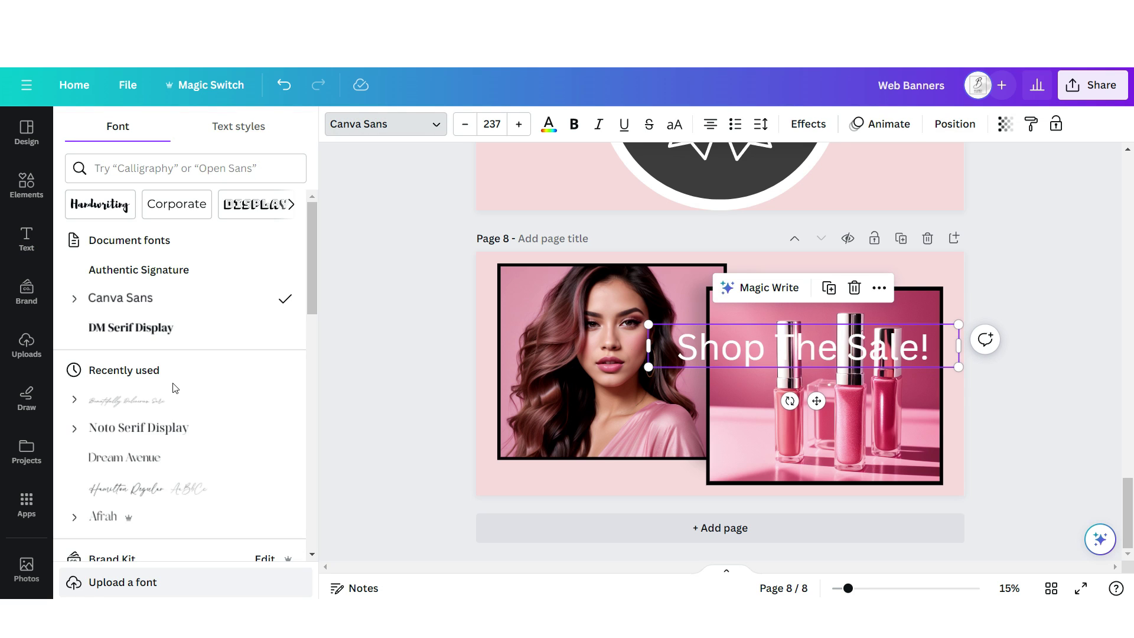
pyautogui.click(128, 393)
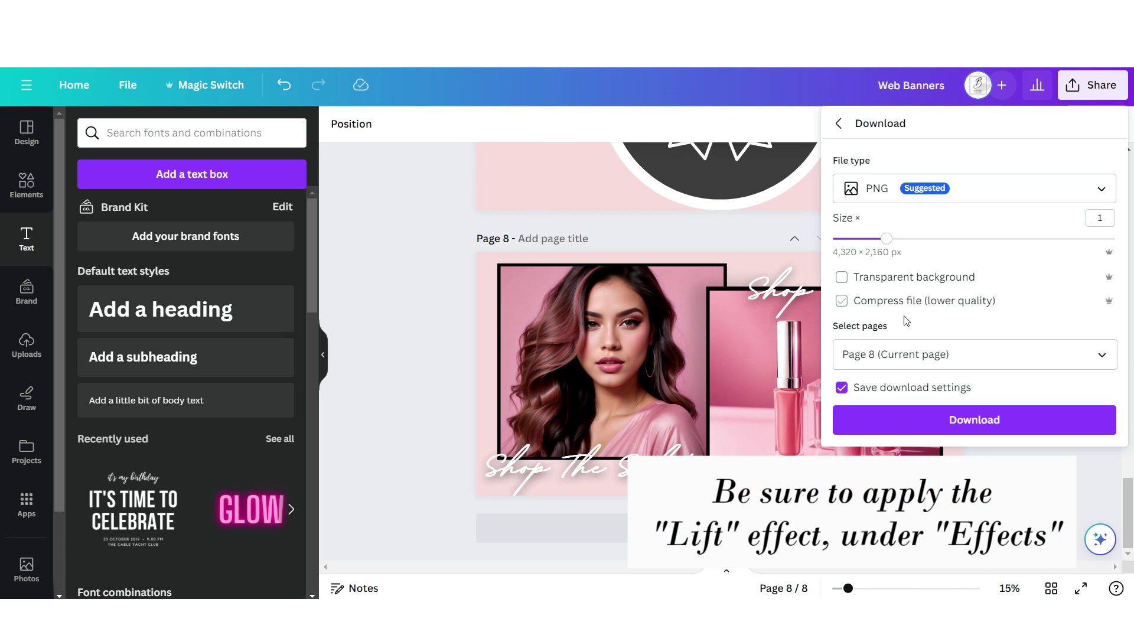
pyautogui.click(913, 420)
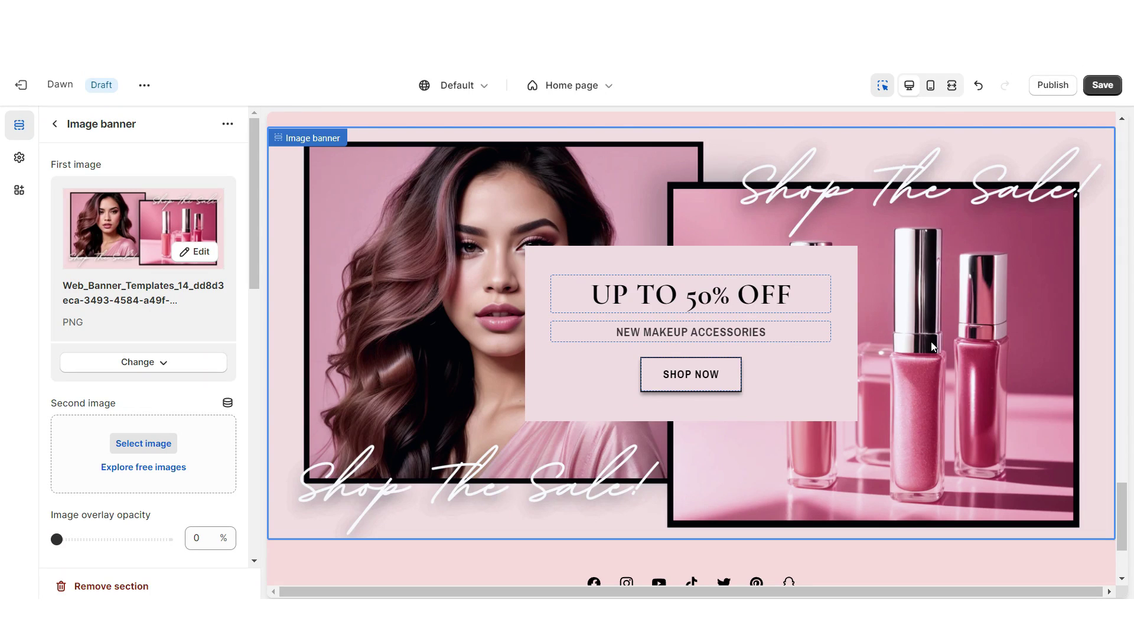
# Step: Set the sale banner's Banner height to 'Adapt to first image'
pyautogui.scroll(-4, 82, 355)
pyautogui.click(80, 373)
pyautogui.click(85, 389)
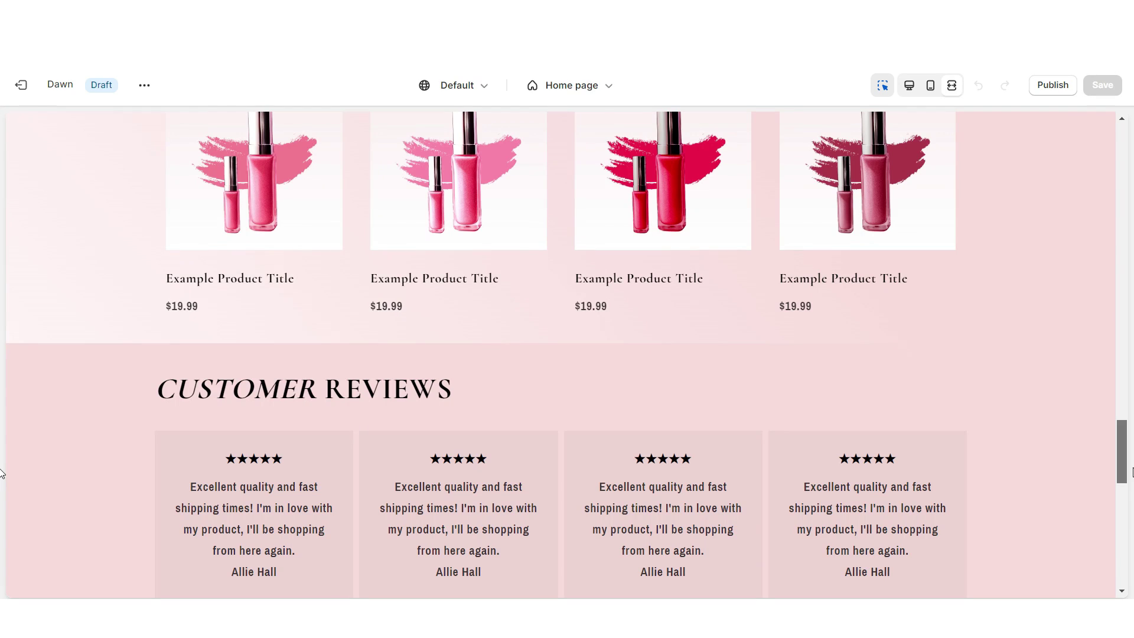
pyautogui.moveTo(1132, 472); pyautogui.dragTo(1132, 541)
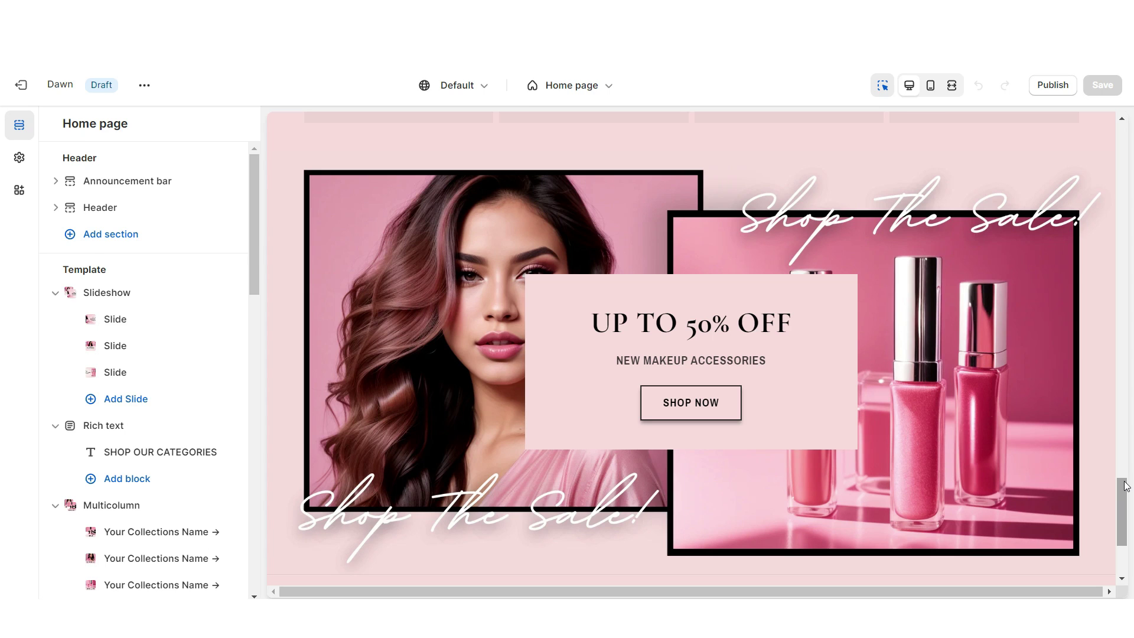
# Step: Add an Email signup section below the sale banner with a Small heading and Scheme 3 colours
pyautogui.click(687, 553)
pyautogui.scroll(-3, 879, 539)
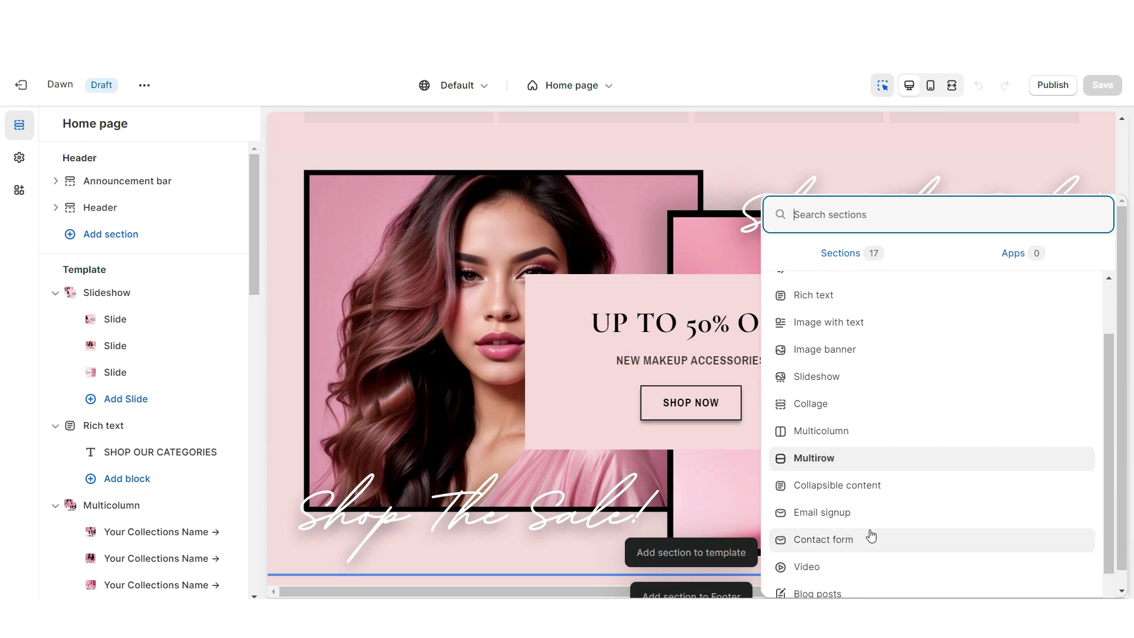
pyautogui.click(875, 514)
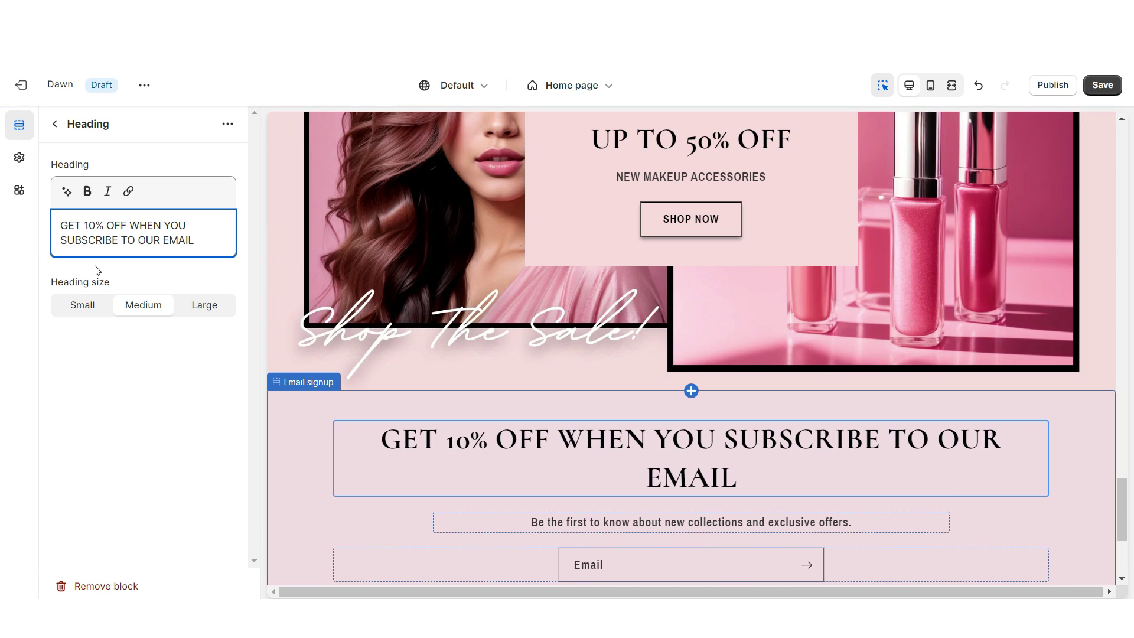
pyautogui.click(83, 304)
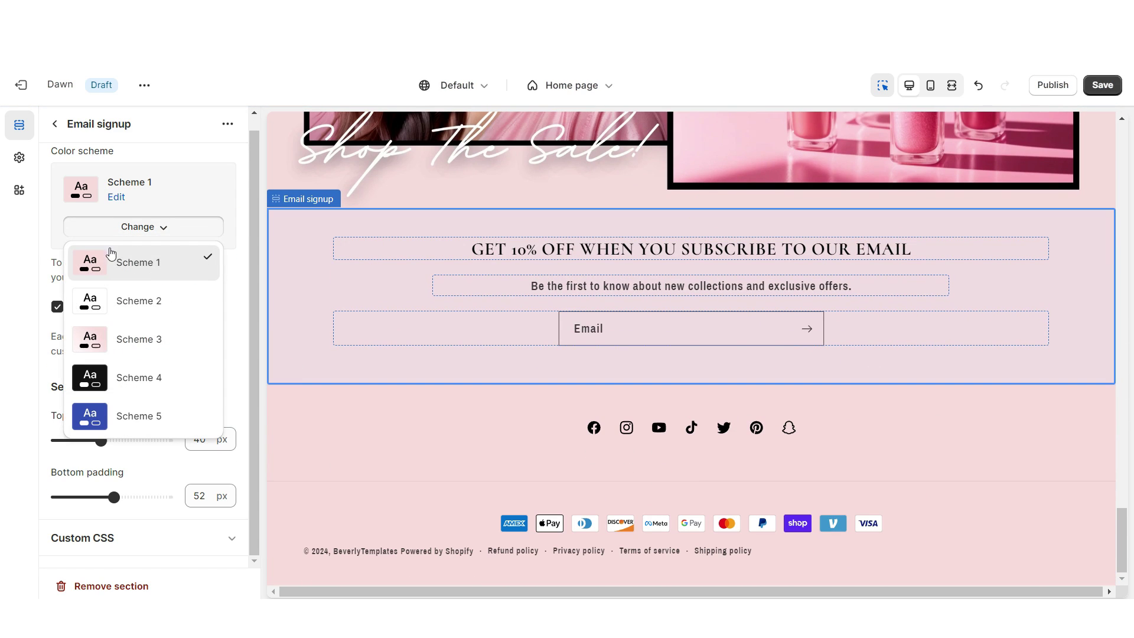
pyautogui.click(127, 336)
pyautogui.click(689, 362)
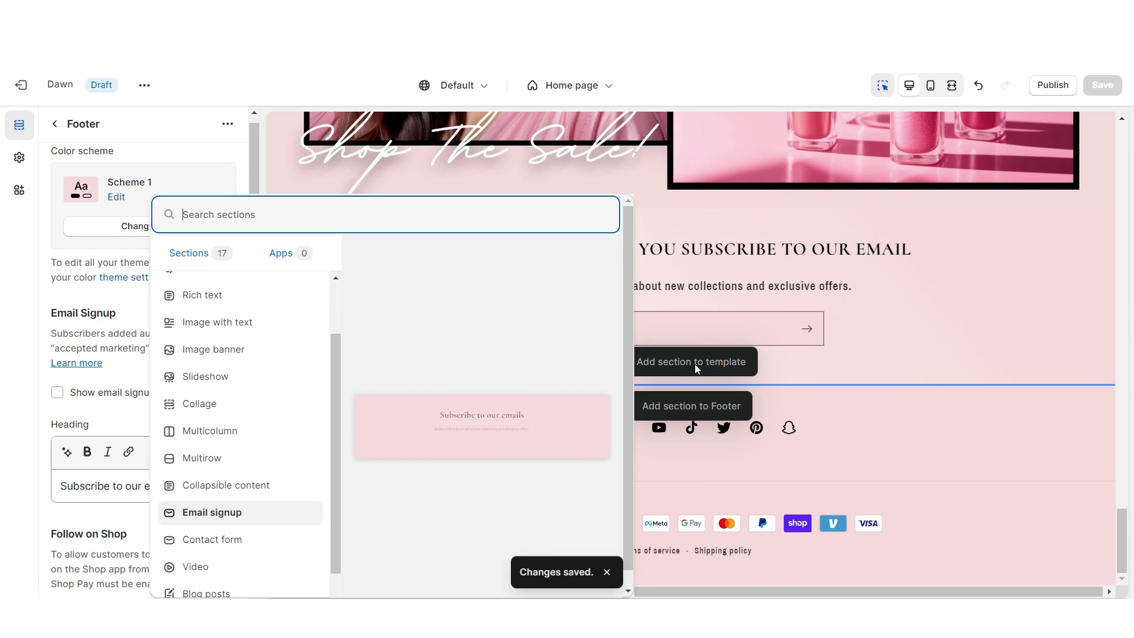
pyautogui.scroll(-1, 324, 455)
# Step: Add a Multirow section and delete its extra third row
pyautogui.click(200, 409)
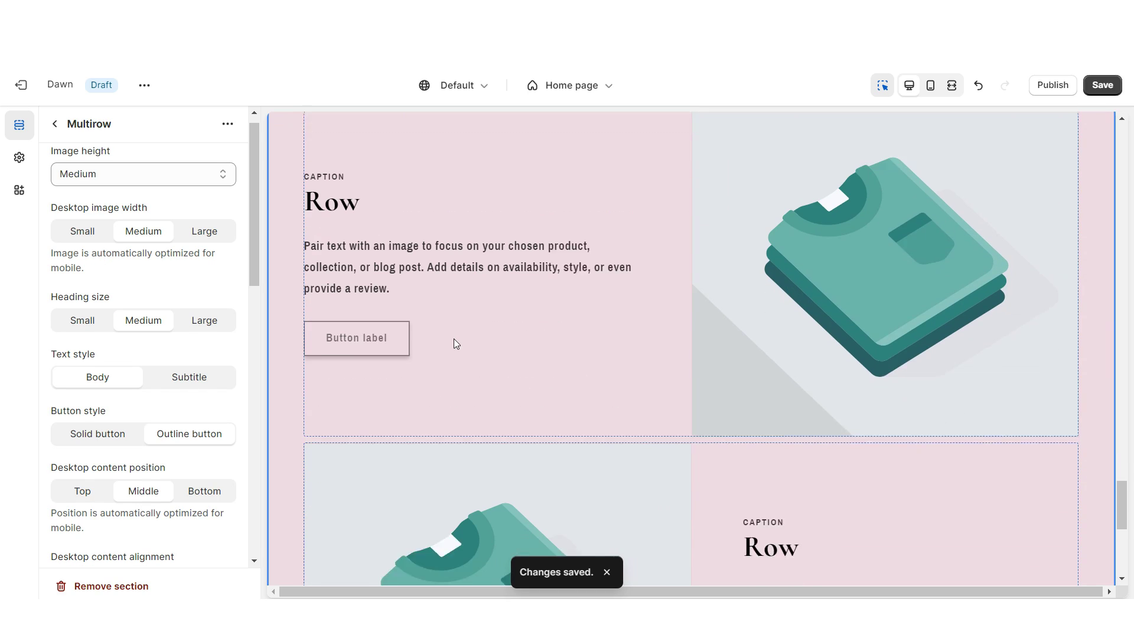
pyautogui.click(423, 436)
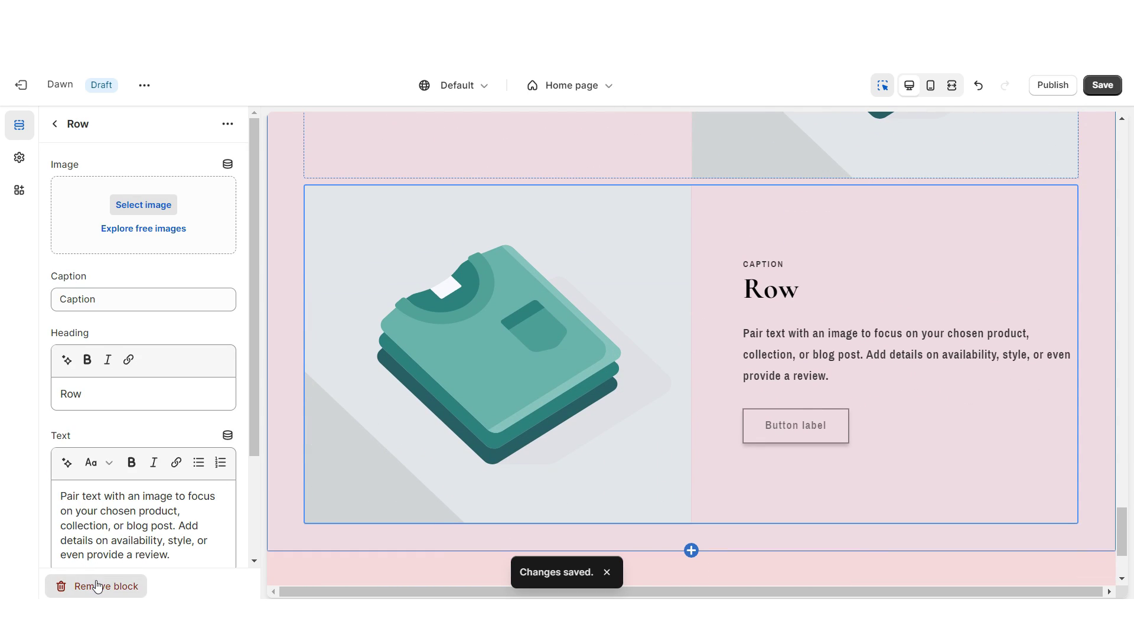
pyautogui.click(100, 586)
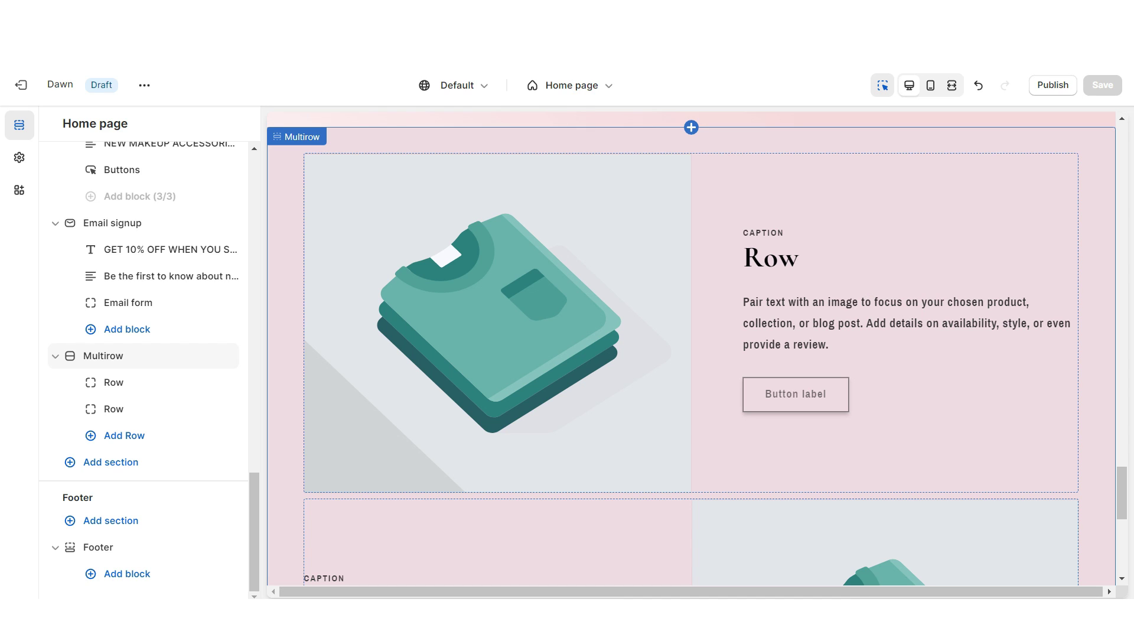
# Step: Set the first row's heading to 'BLOG POST ✦' and its button label to 'SEE BLOG POST →'
pyautogui.click(817, 309)
pyautogui.click(758, 235)
pyautogui.hotkey('ctrl', 'a')
pyautogui.write('BLOG POST ✦')
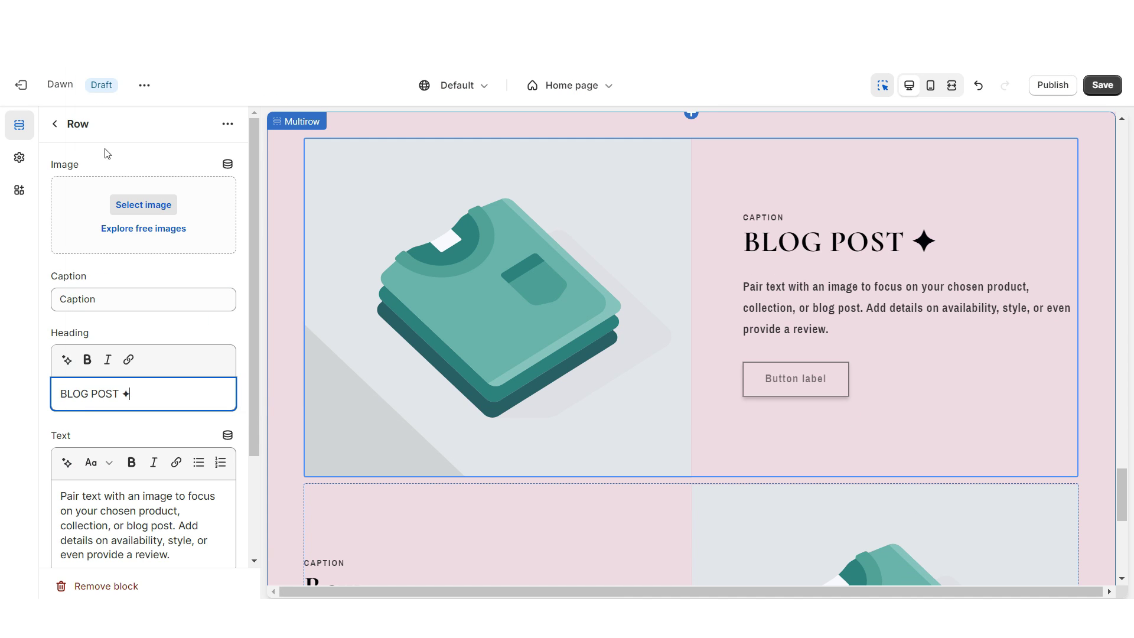
pyautogui.click(36, 406)
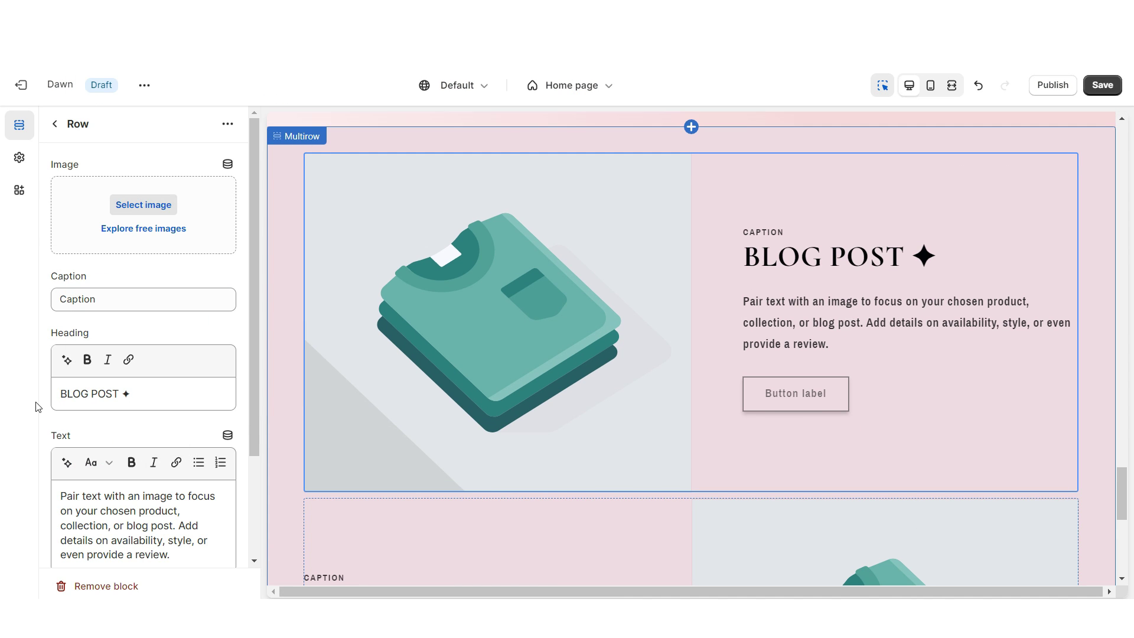
pyautogui.scroll(-1, 106, 385)
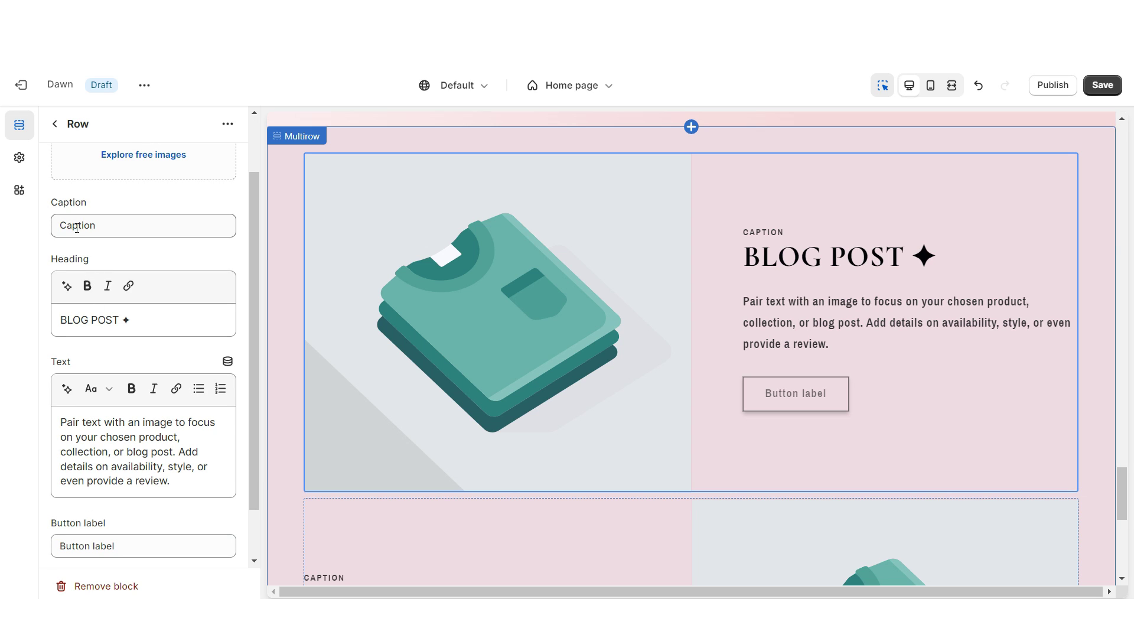
pyautogui.scroll(-1, 109, 413)
pyautogui.tripleClick(109, 483)
pyautogui.write('SEE BLOG POST →')
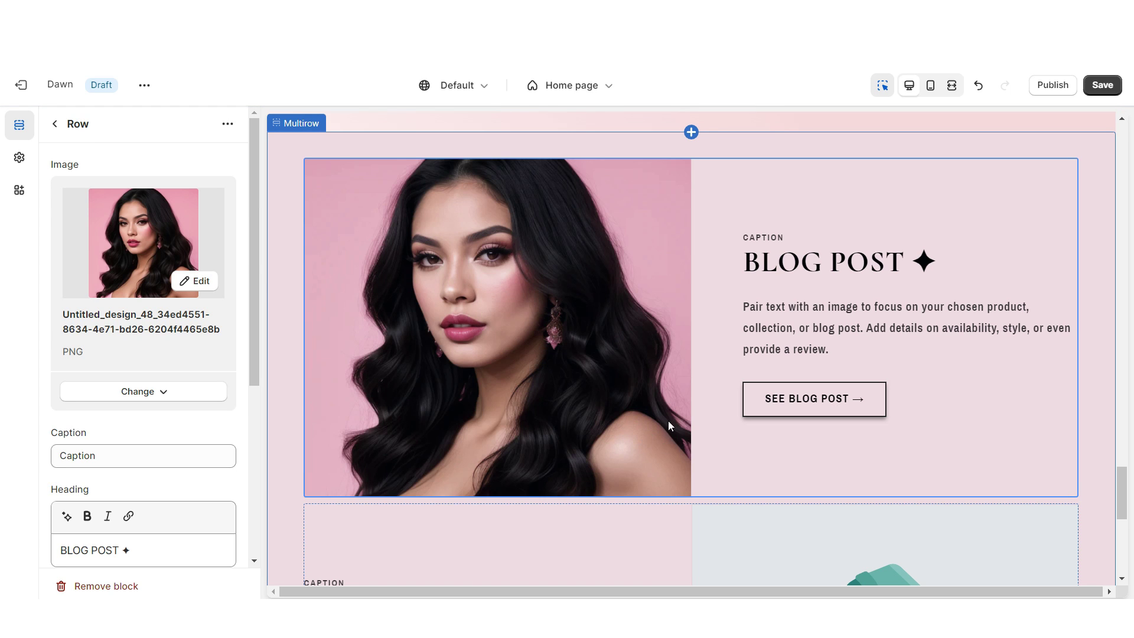
# Step: Give the second row the lipstick photo and preview the page full width
pyautogui.click(812, 543)
pyautogui.click(145, 204)
pyautogui.click(552, 342)
pyautogui.click(889, 539)
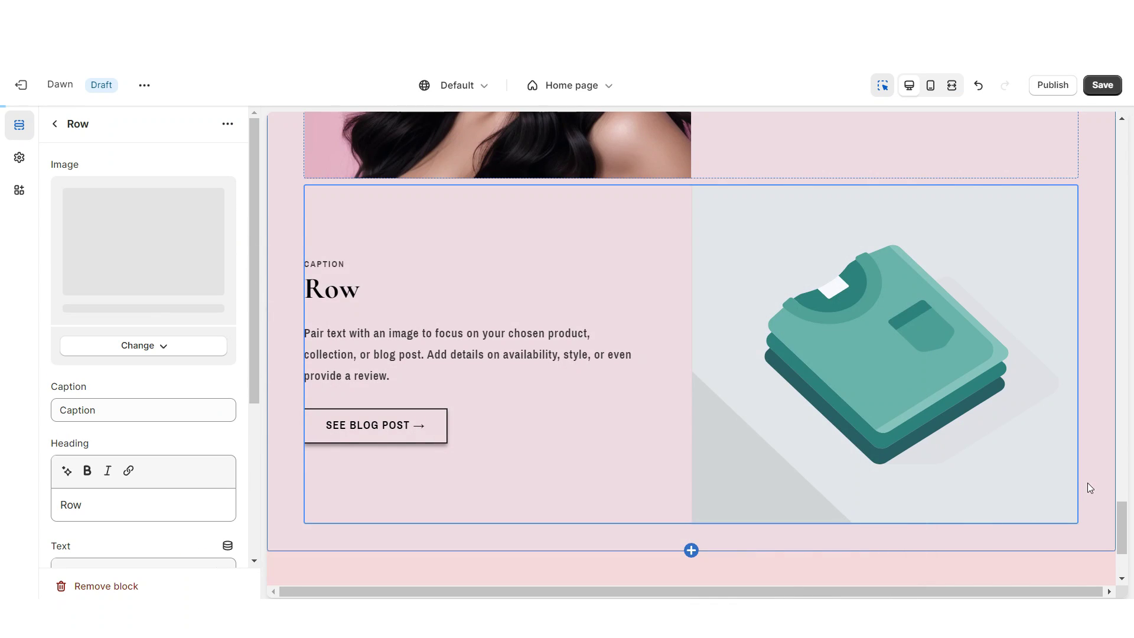
pyautogui.hotkey('ctrl', 'shift', 'f')
pyautogui.moveTo(1127, 478); pyautogui.dragTo(1131, 518)
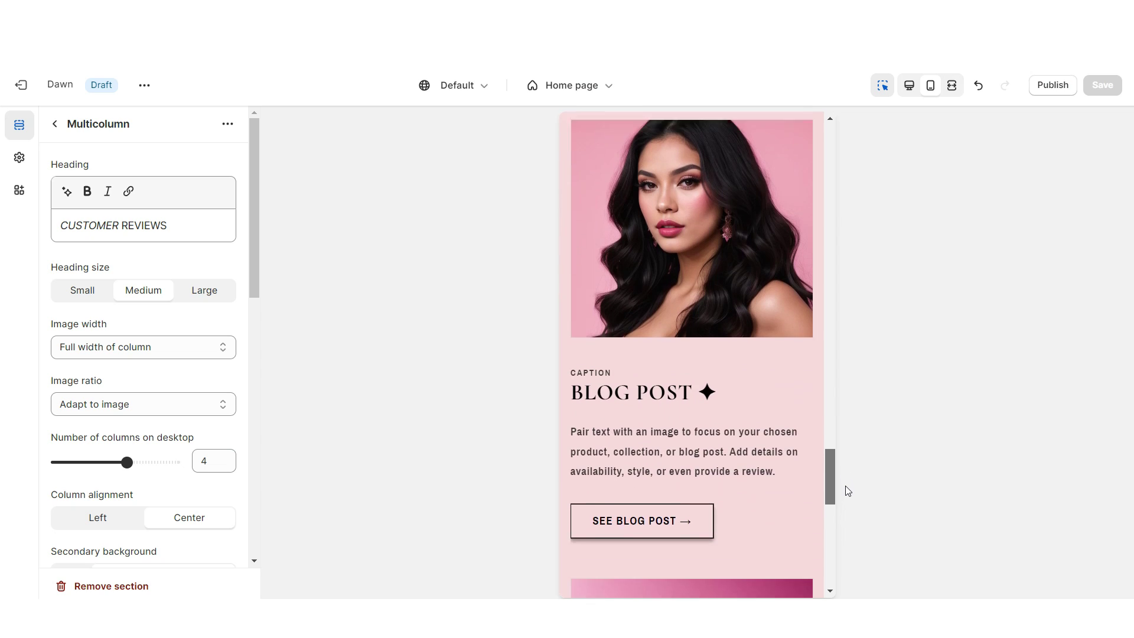
pyautogui.moveTo(848, 489); pyautogui.dragTo(852, 529)
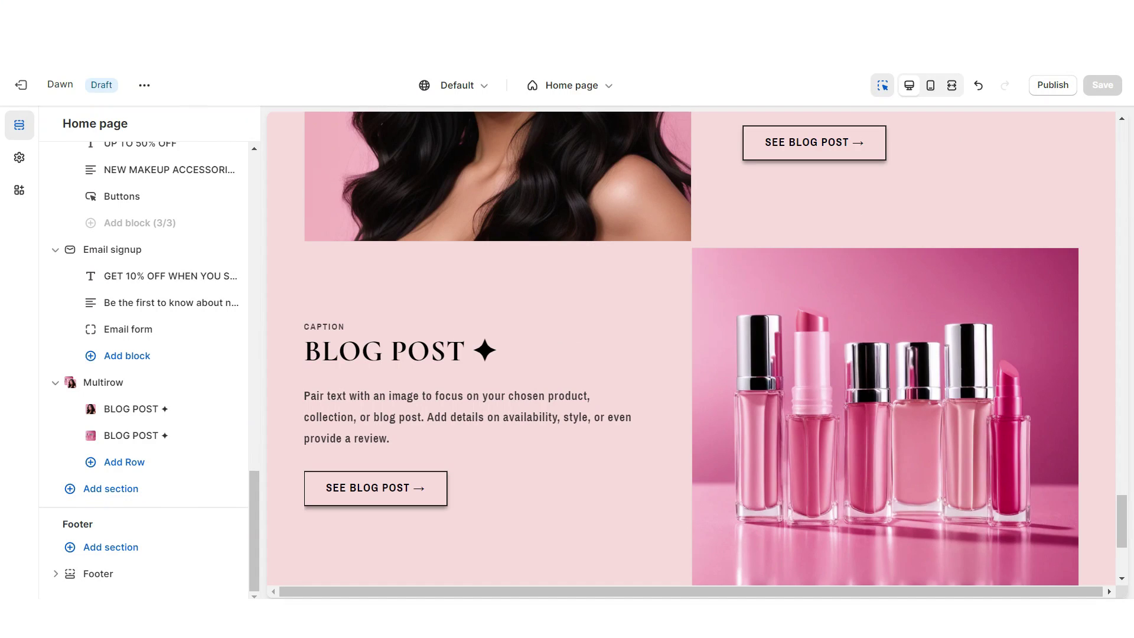
# Step: Insert an Image banner section, then a Rich text section below it, above the footer
pyautogui.scroll(-3, 691, 443)
pyautogui.click(693, 446)
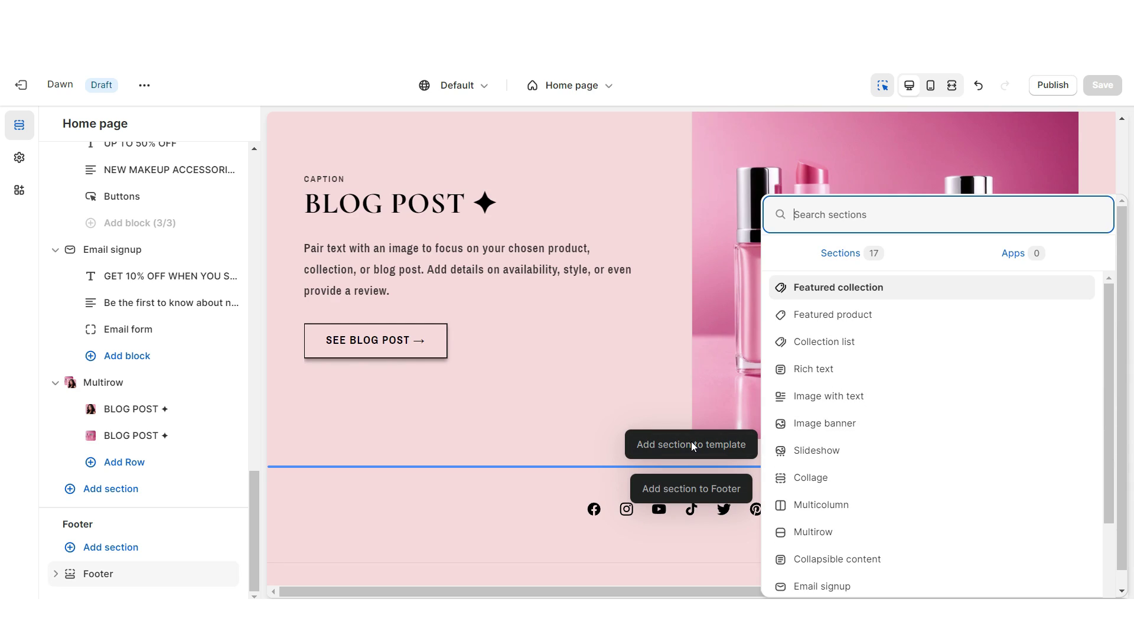
pyautogui.click(852, 430)
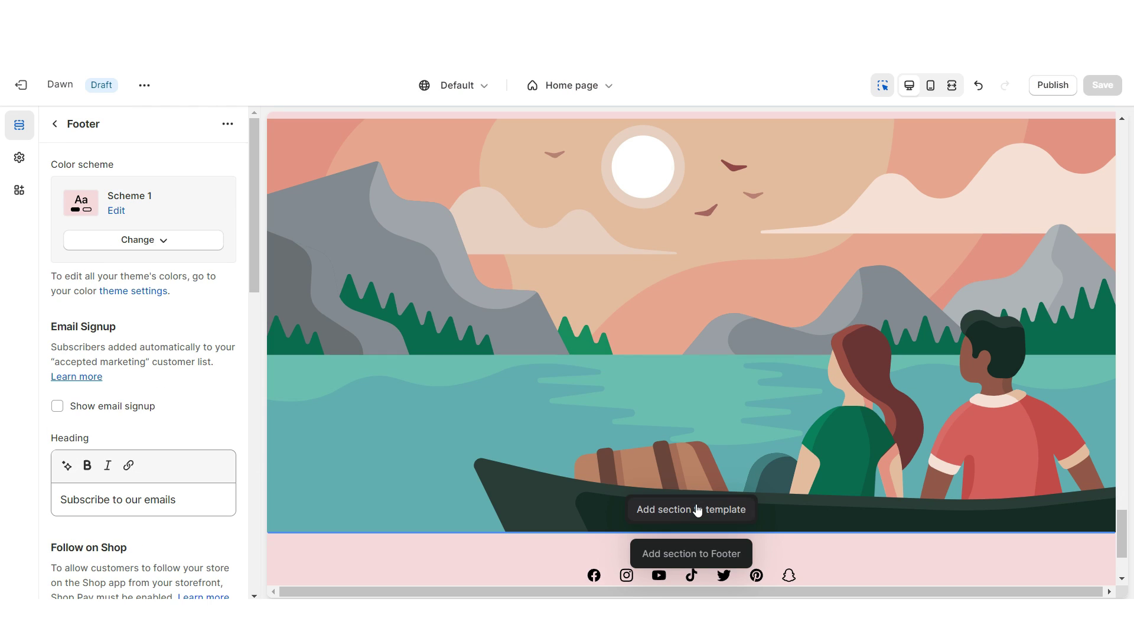
pyautogui.click(697, 510)
pyautogui.click(202, 368)
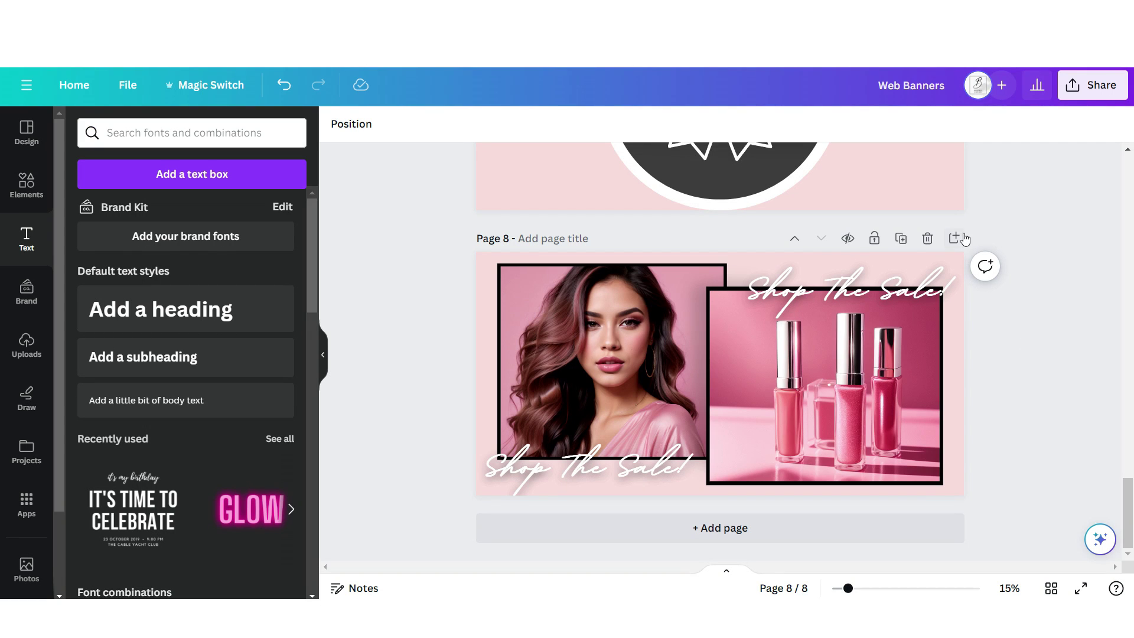
# Step: Add a new page with a collage of duplicated square photo frames, layered front to back
pyautogui.click(955, 240)
pyautogui.click(26, 185)
pyautogui.click(102, 444)
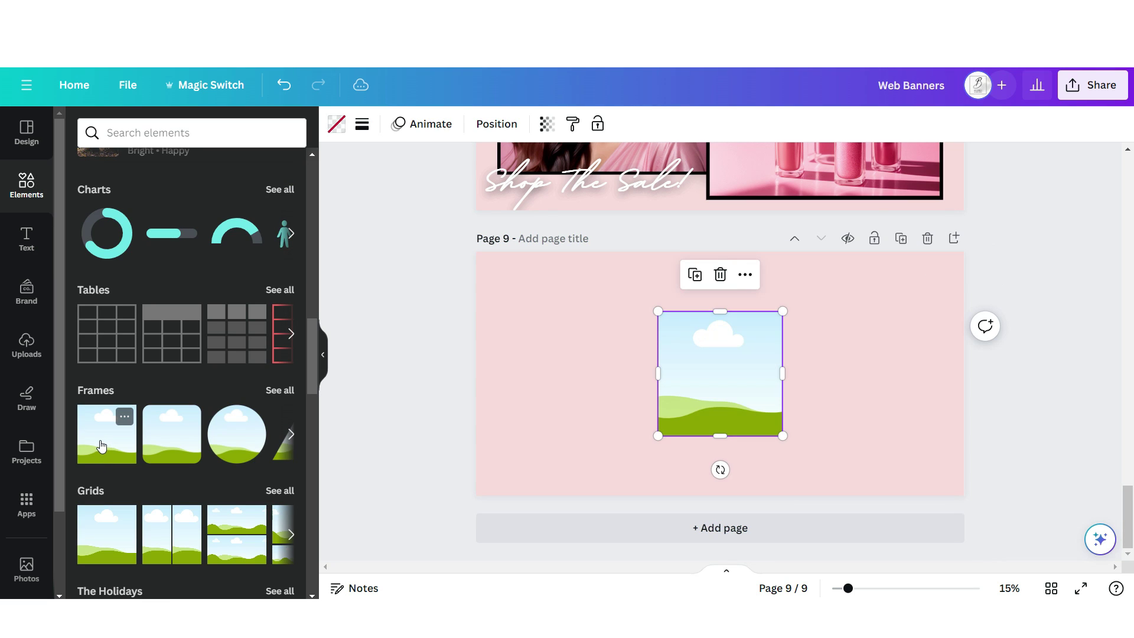
pyautogui.click(694, 306)
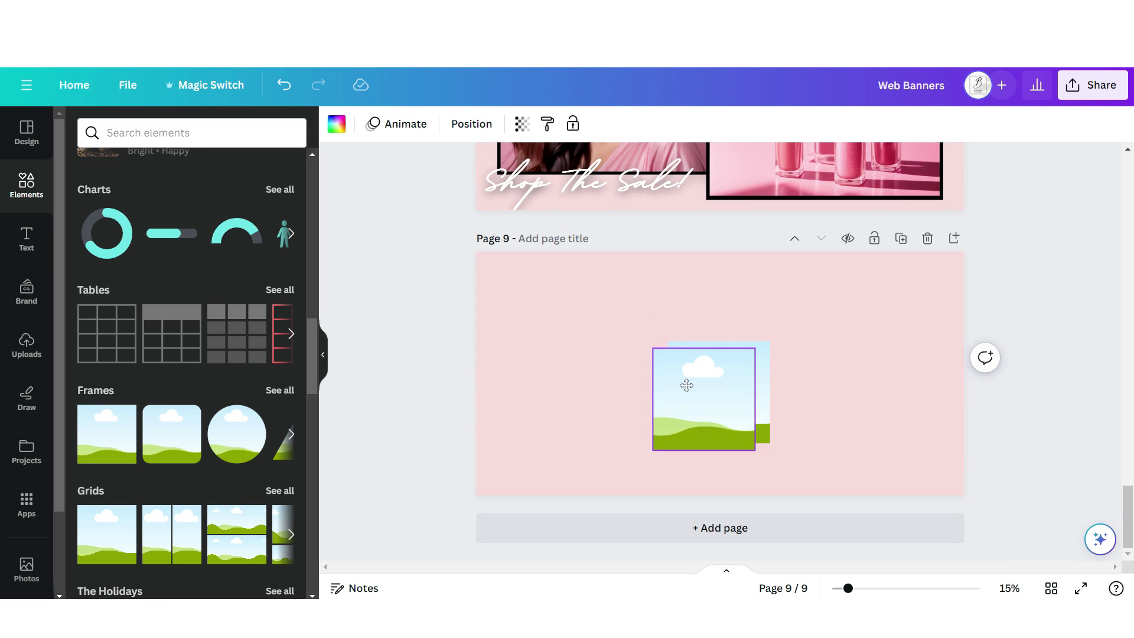
pyautogui.click(466, 125)
pyautogui.click(253, 194)
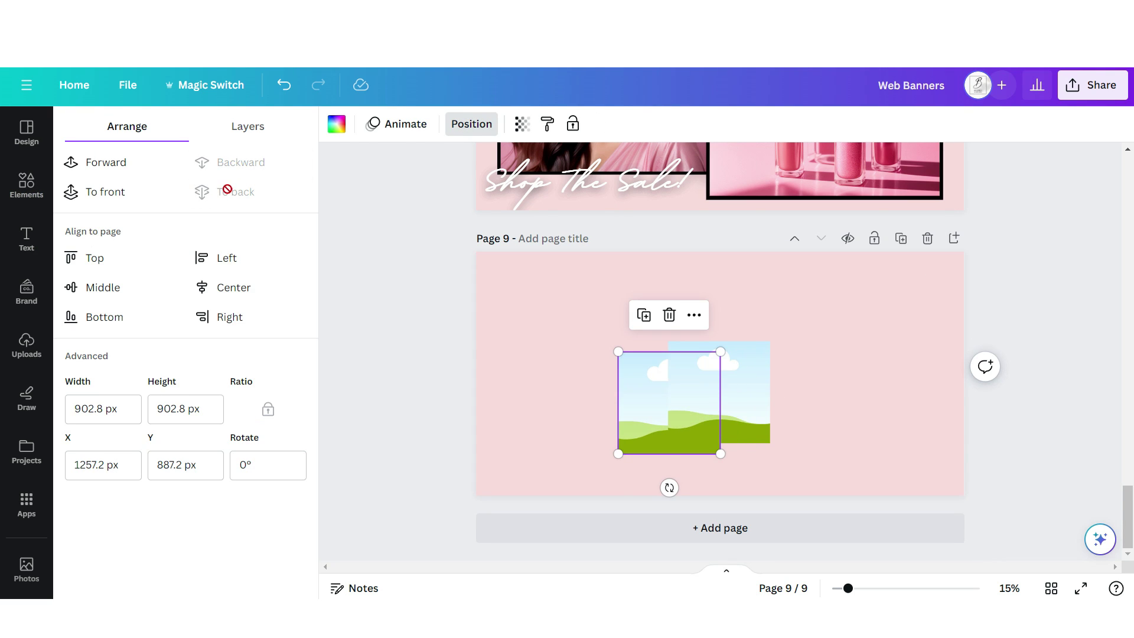
pyautogui.click(643, 321)
pyautogui.click(278, 195)
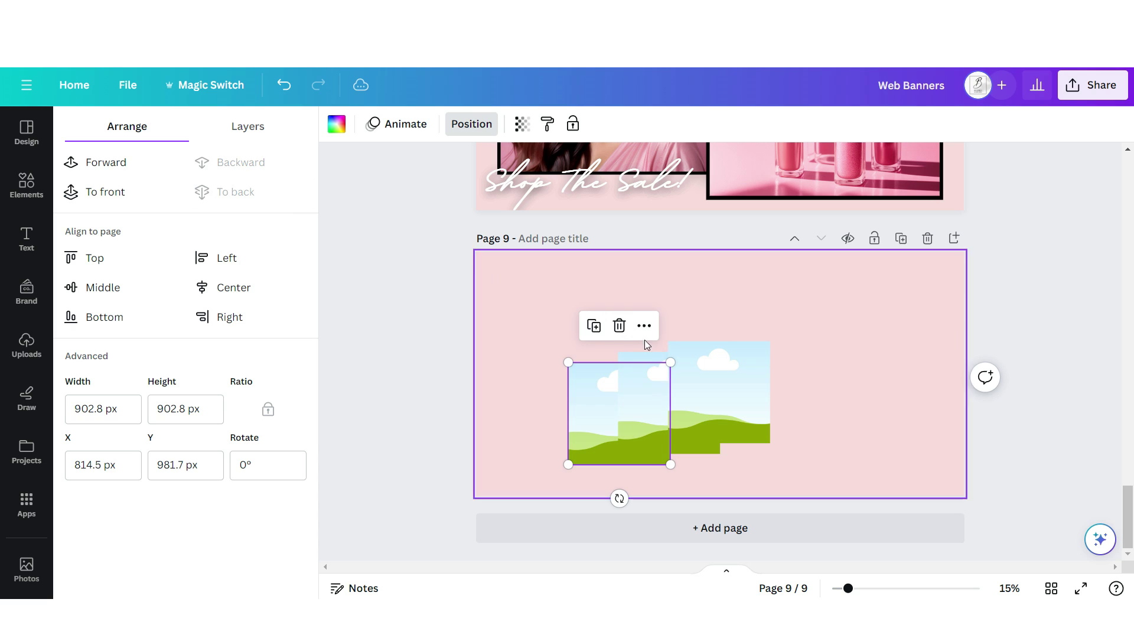
pyautogui.click(594, 326)
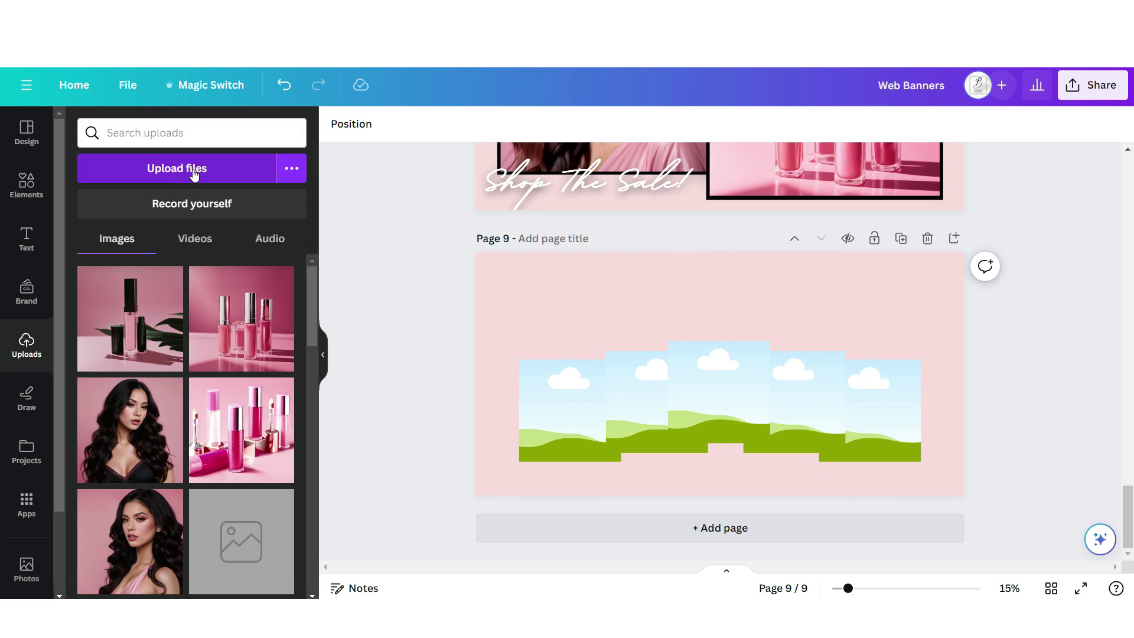
# Step: Upload photos, place the woman's photo in the centre frame, and fade the Instagram icon to 29%
pyautogui.click(194, 172)
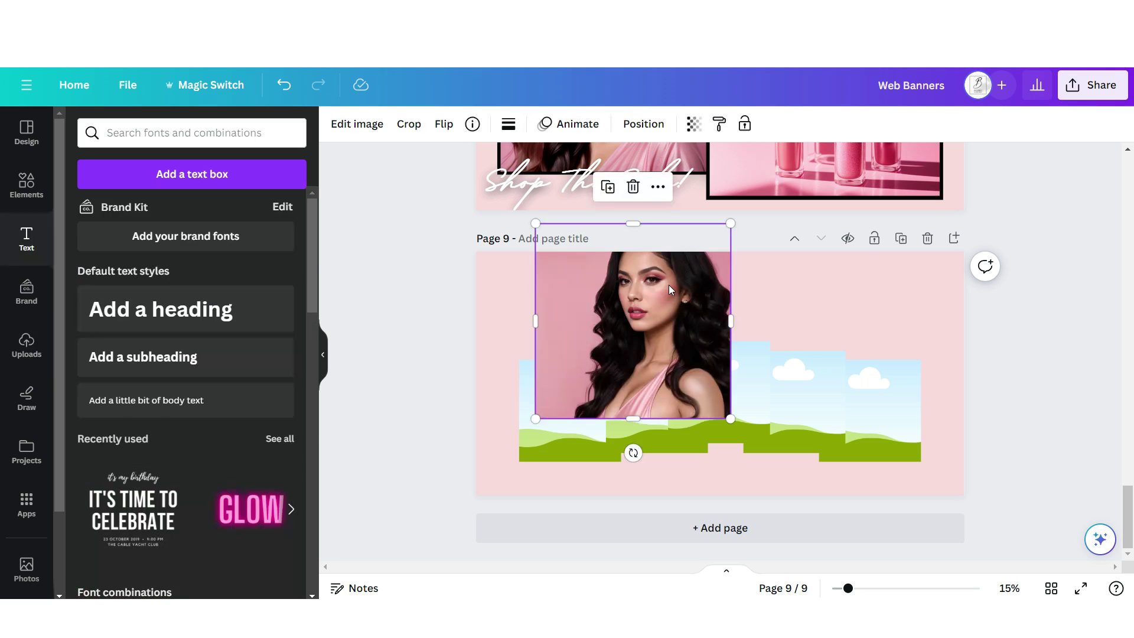
pyautogui.moveTo(669, 285); pyautogui.dragTo(843, 354)
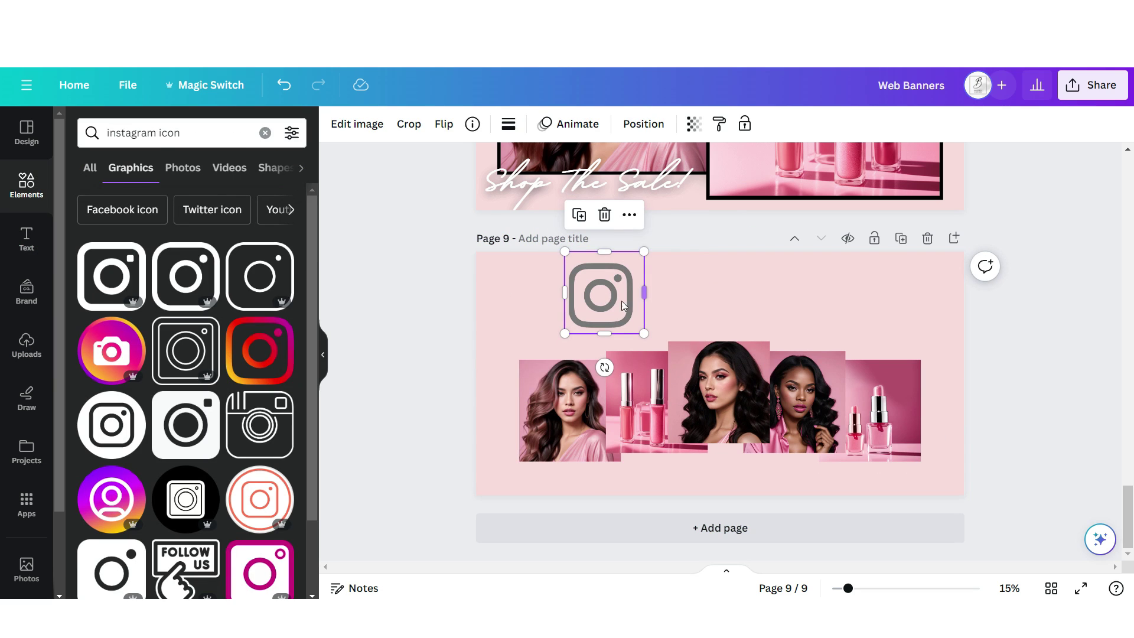
pyautogui.click(694, 123)
pyautogui.moveTo(694, 182); pyautogui.dragTo(594, 186)
# Step: Add 'Let's' in Authentic Signature and 'CONNECT' in Dream Avenue capitals, then download as PNG
pyautogui.click(27, 239)
pyautogui.click(114, 407)
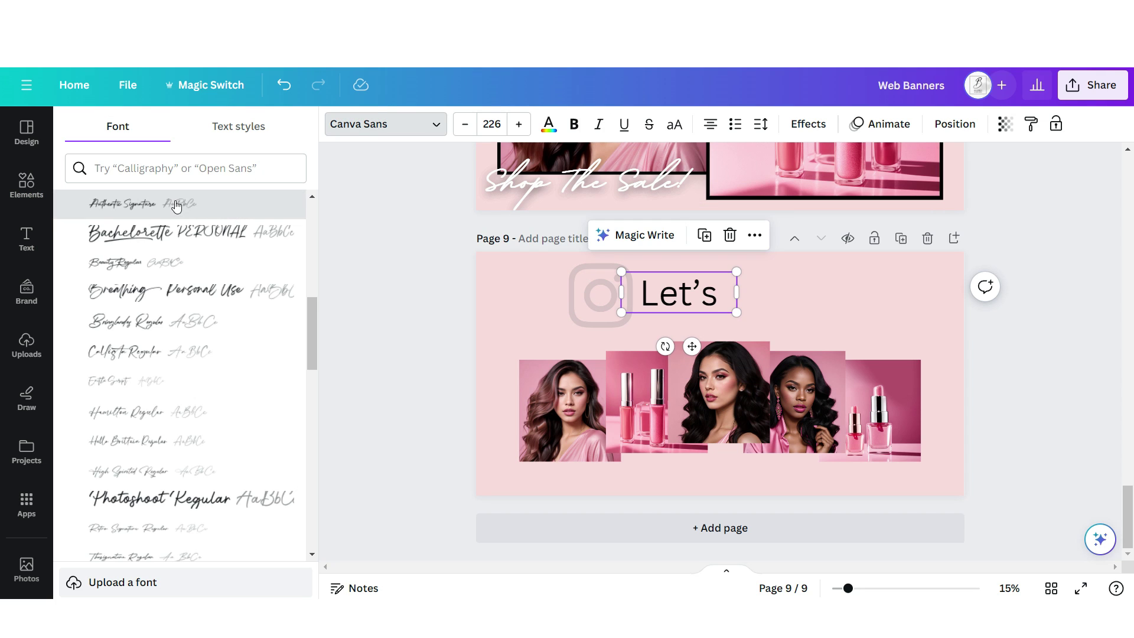
pyautogui.click(230, 210)
pyautogui.press('Escape')
pyautogui.click(195, 405)
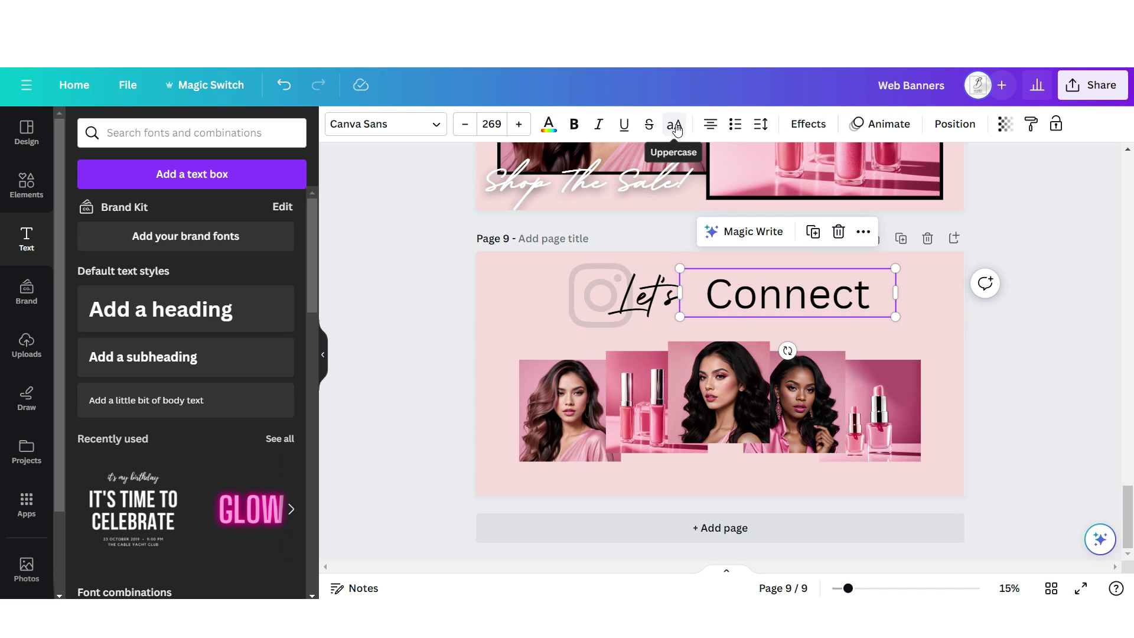
pyautogui.click(677, 129)
pyautogui.click(385, 124)
pyautogui.click(138, 463)
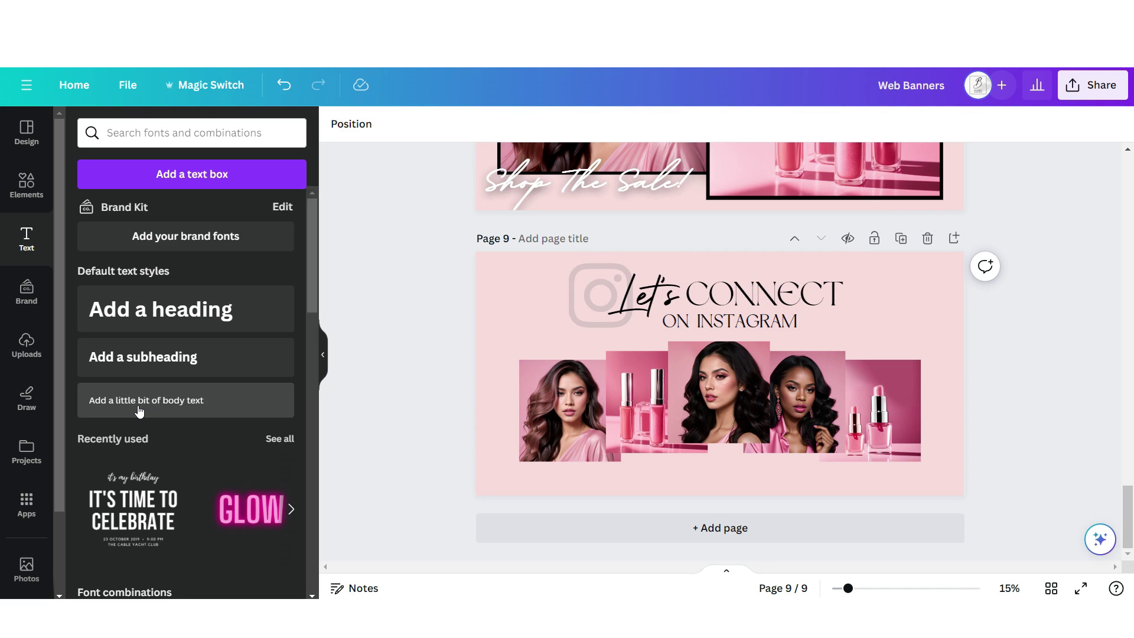
pyautogui.click(135, 407)
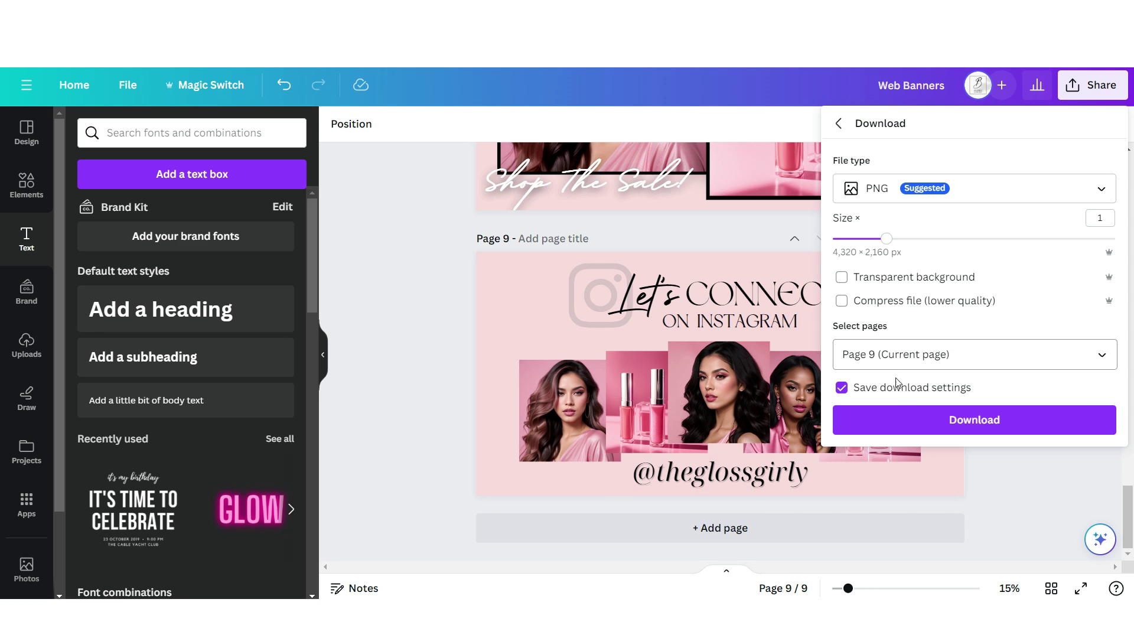
pyautogui.click(975, 418)
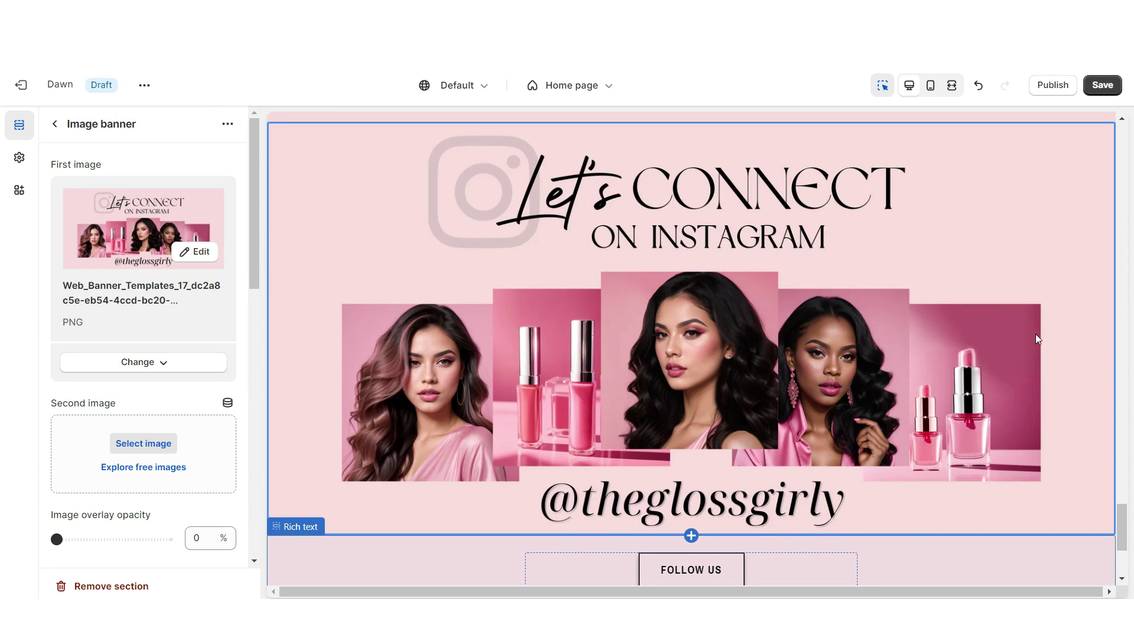
# Step: Set the Instagram image banner's height to 'Adapt to first image'
pyautogui.scroll(-3, 87, 435)
pyautogui.click(89, 448)
pyautogui.click(89, 447)
pyautogui.click(85, 469)
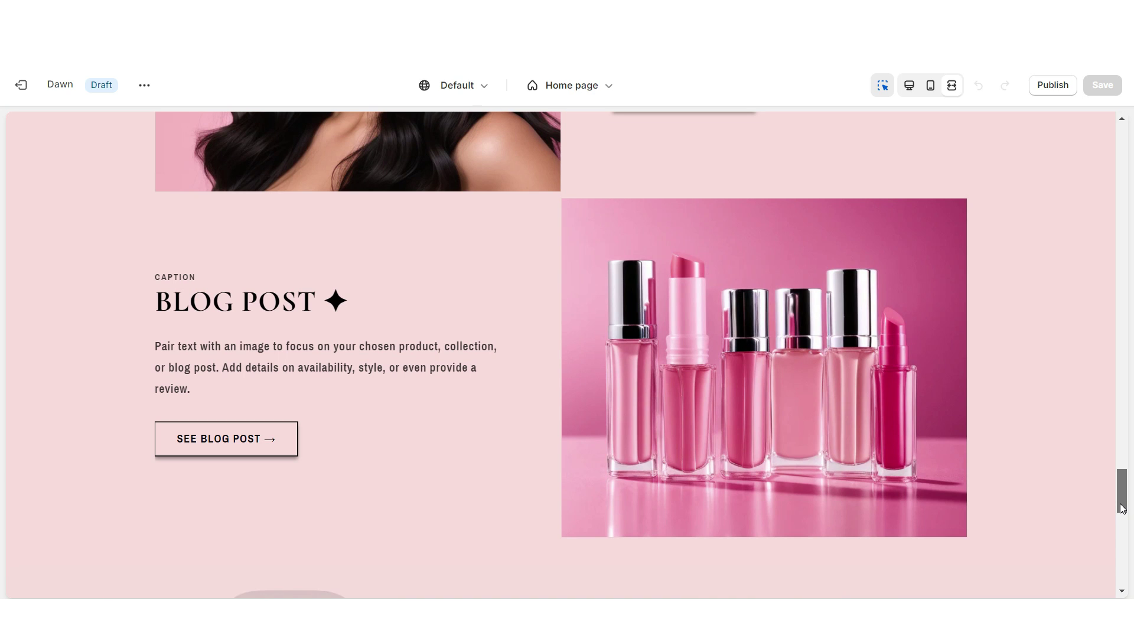